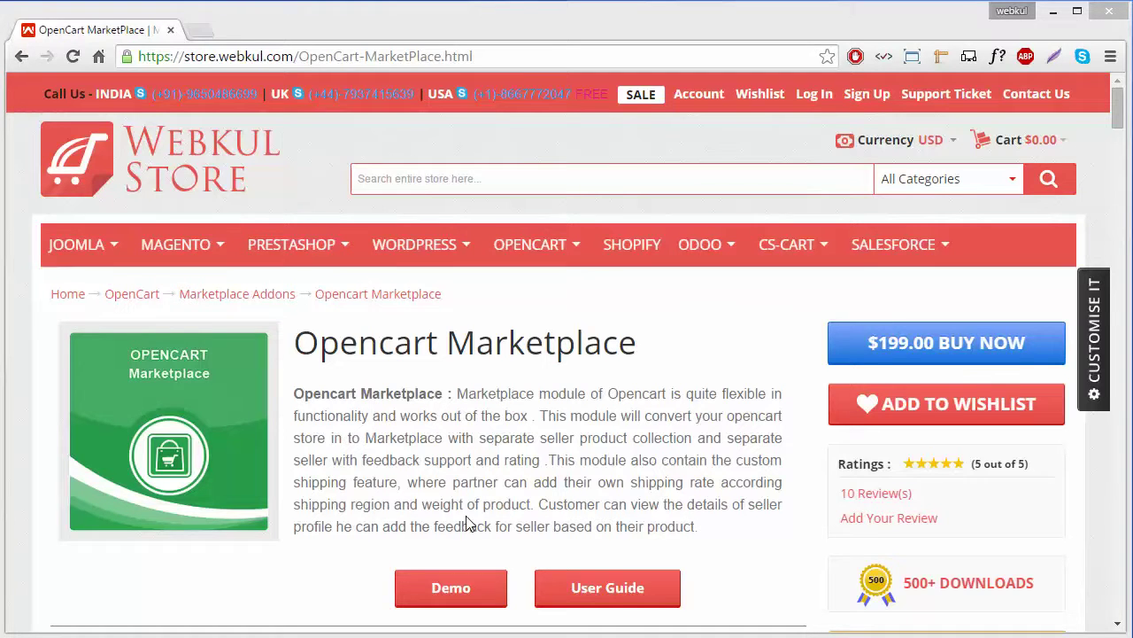
Open the marketplace's Admin Demo and log in with the username demo and the account password
{"action": "left_click", "coordinate": [467, 600]}
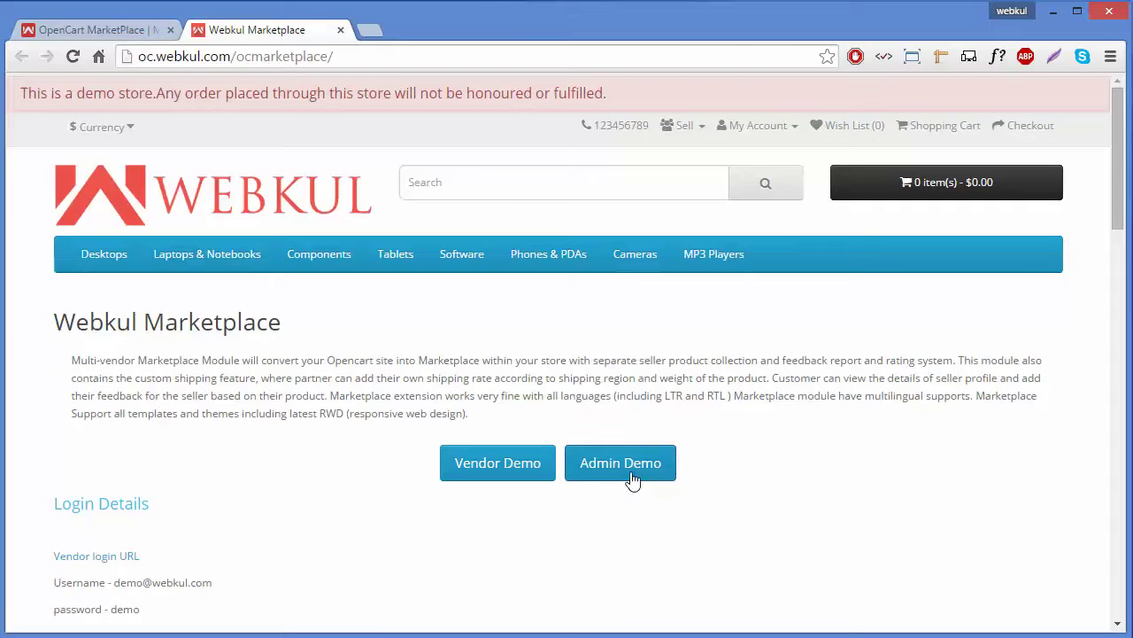
{"action": "left_click", "coordinate": [631, 476]}
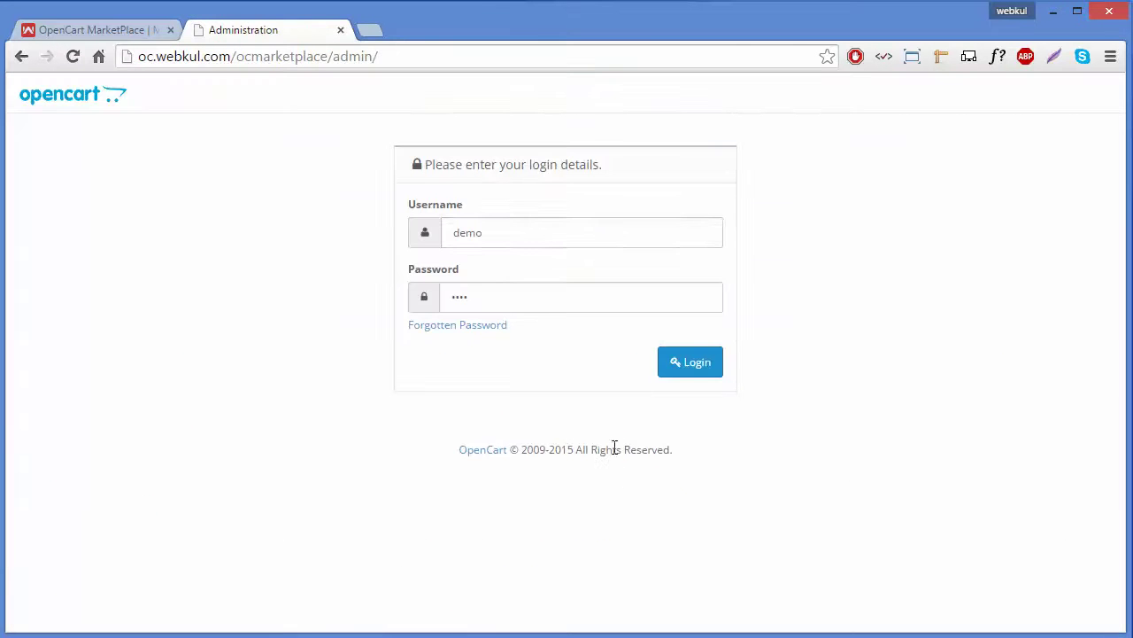
{"action": "left_click", "coordinate": [516, 240]}
{"action": "double_click", "coordinate": [516, 240]}
{"action": "key", "text": "BackSpace"}
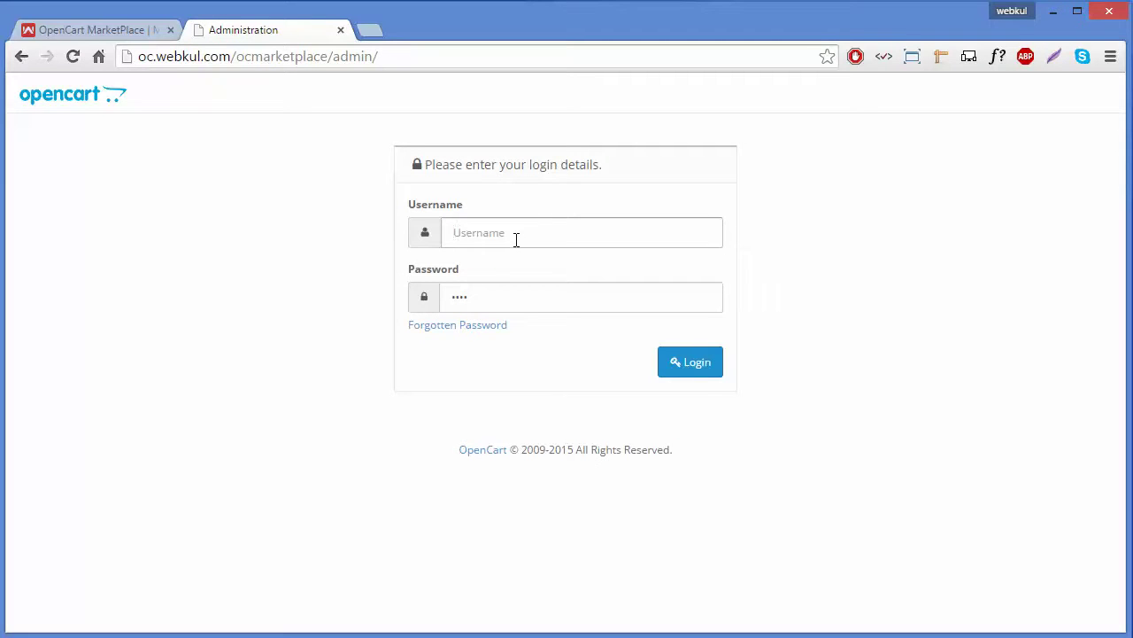
{"action": "type", "text": "demo"}
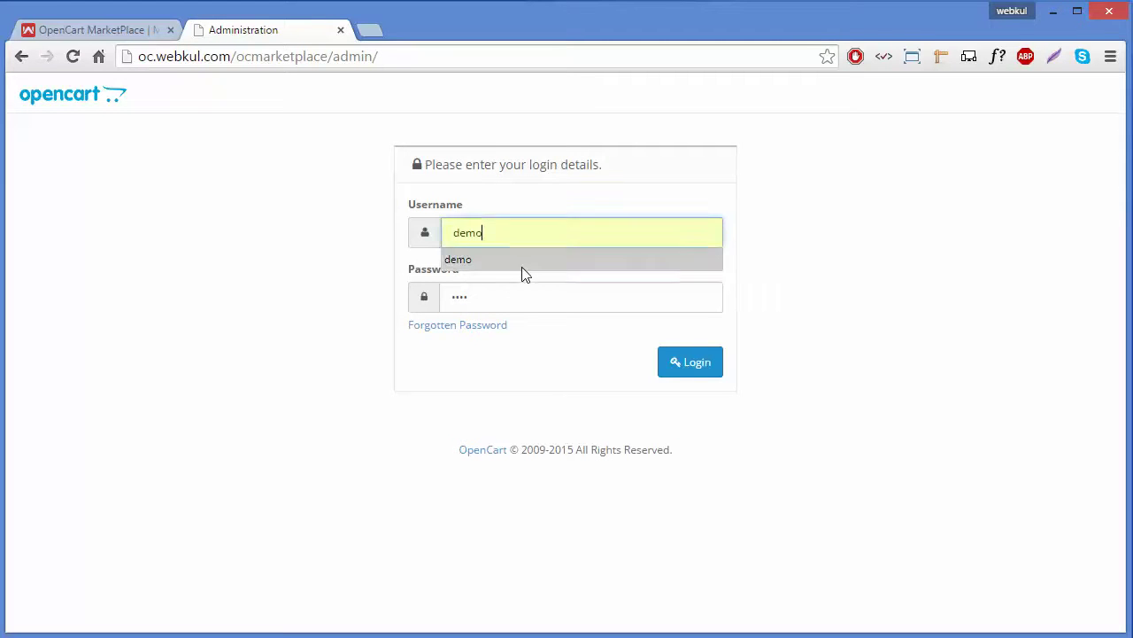
{"action": "left_click", "coordinate": [511, 304]}
{"action": "key", "text": "BackSpace"}
{"action": "key", "text": "BackSpace"}
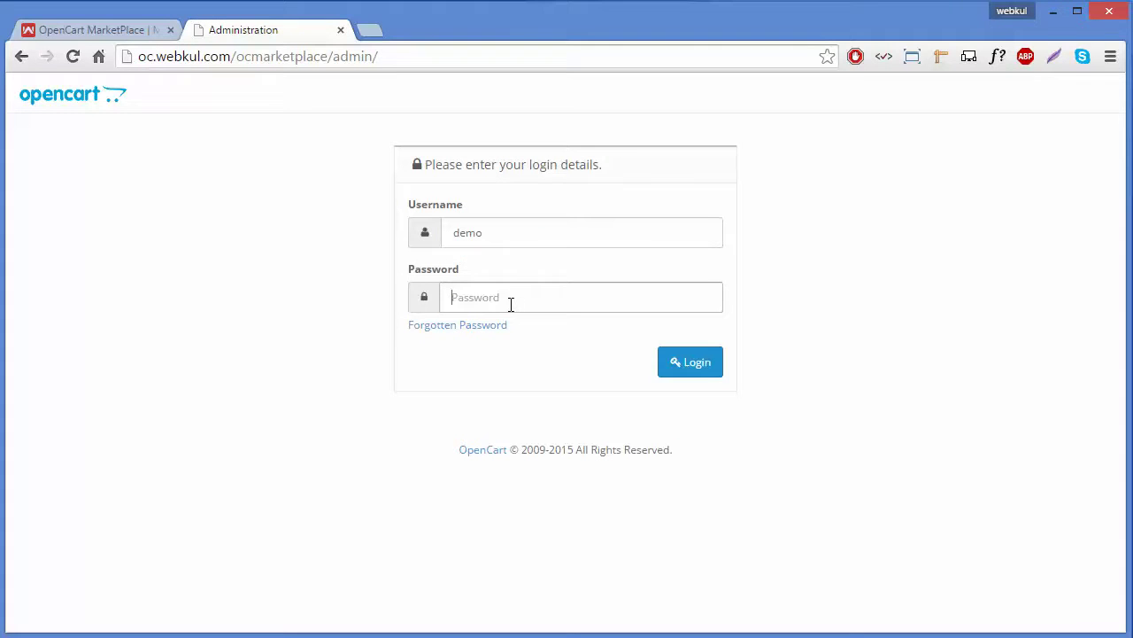
{"action": "type", "text": "demo"}
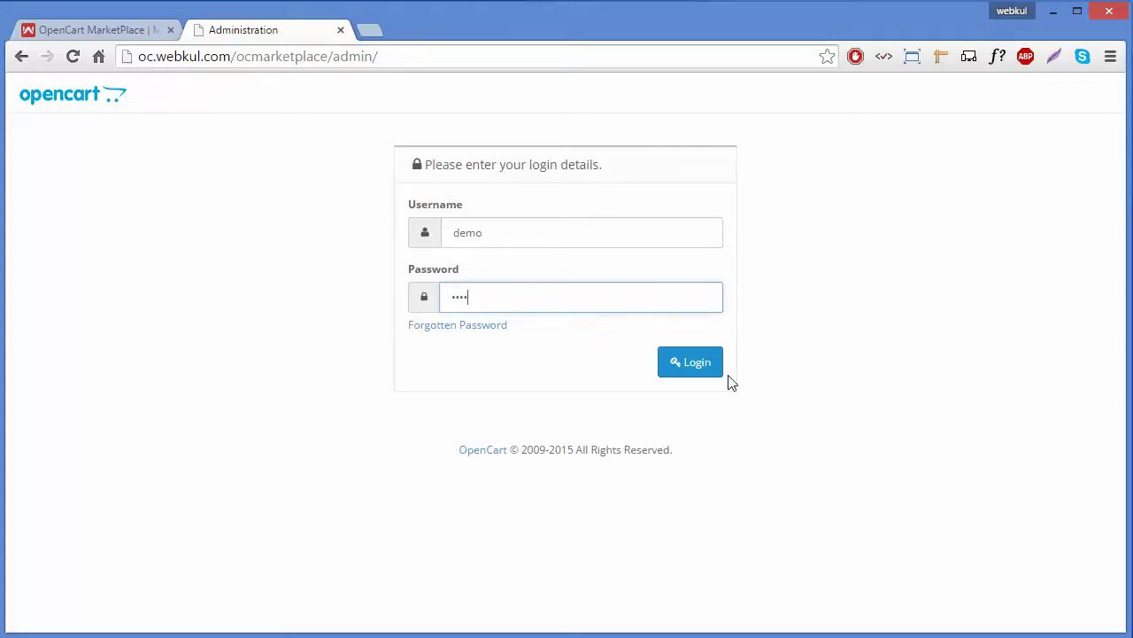
{"action": "left_click", "coordinate": [699, 378]}
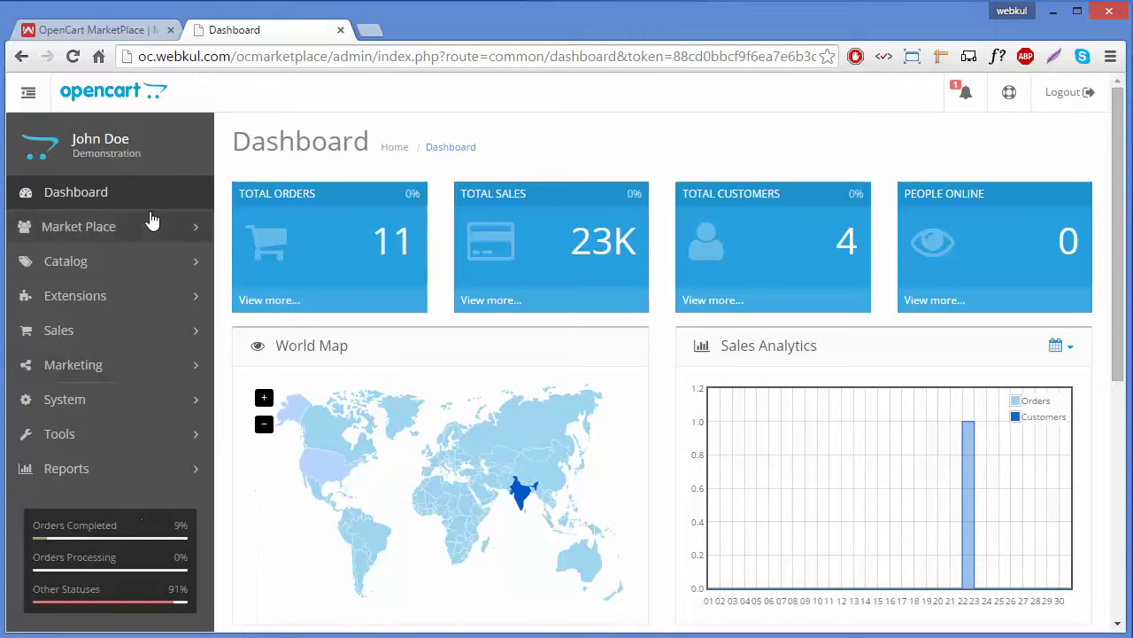
Open the Market Place module for editing from the list of extension modules
{"action": "left_click", "coordinate": [156, 293]}
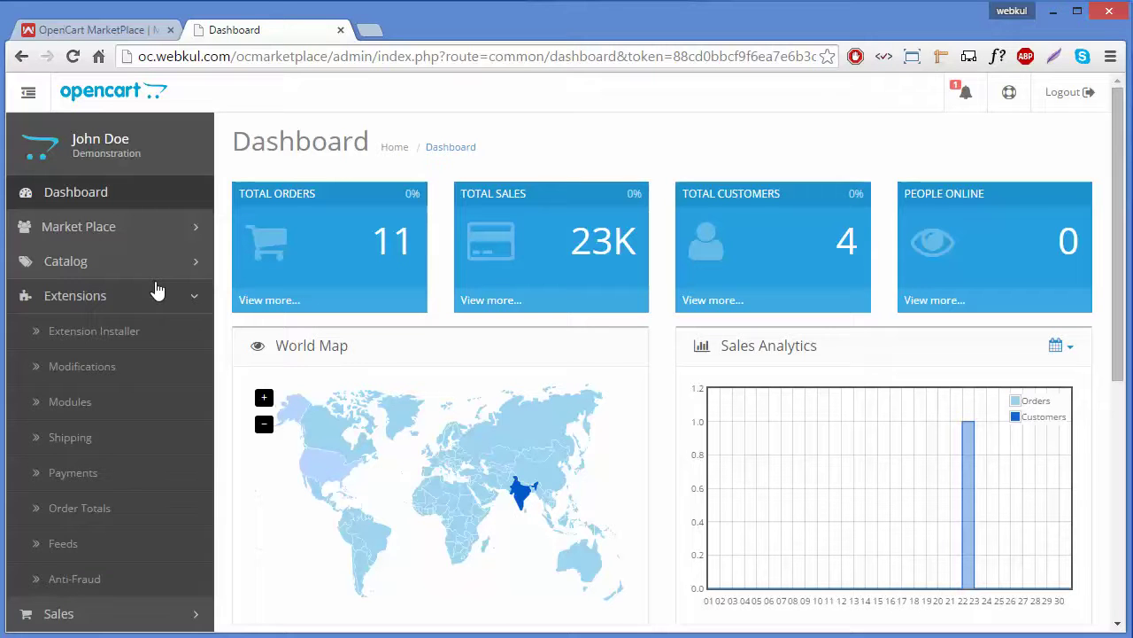
{"action": "left_click", "coordinate": [126, 409]}
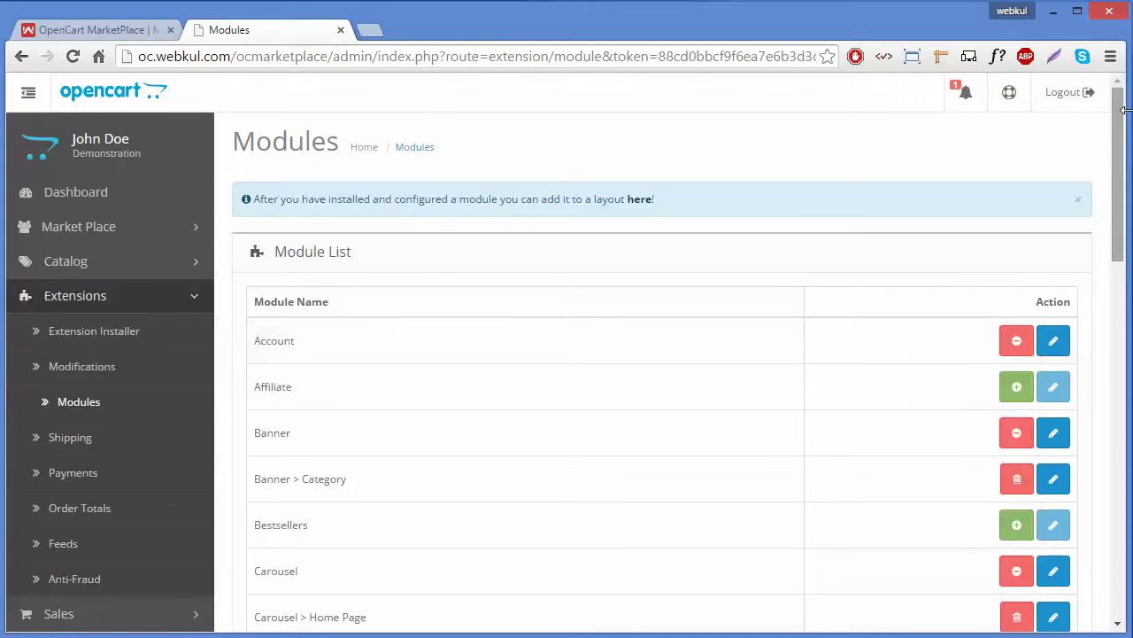
{"action": "left_click_drag", "start_coordinate": [1122, 154], "coordinate": [1121, 425]}
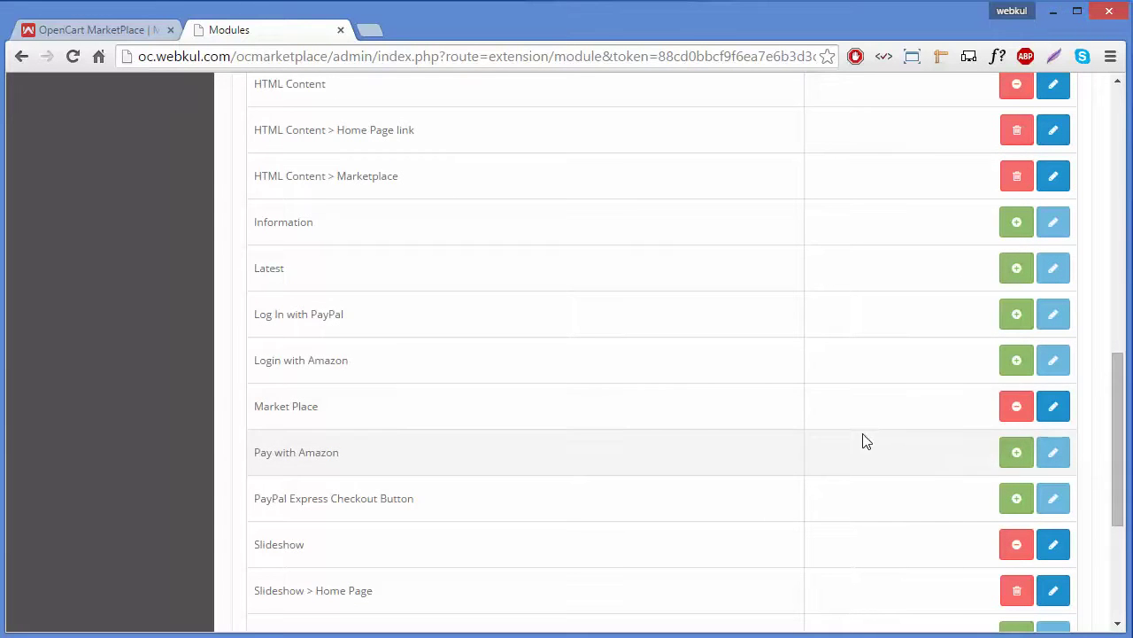
{"action": "left_click", "coordinate": [1054, 413]}
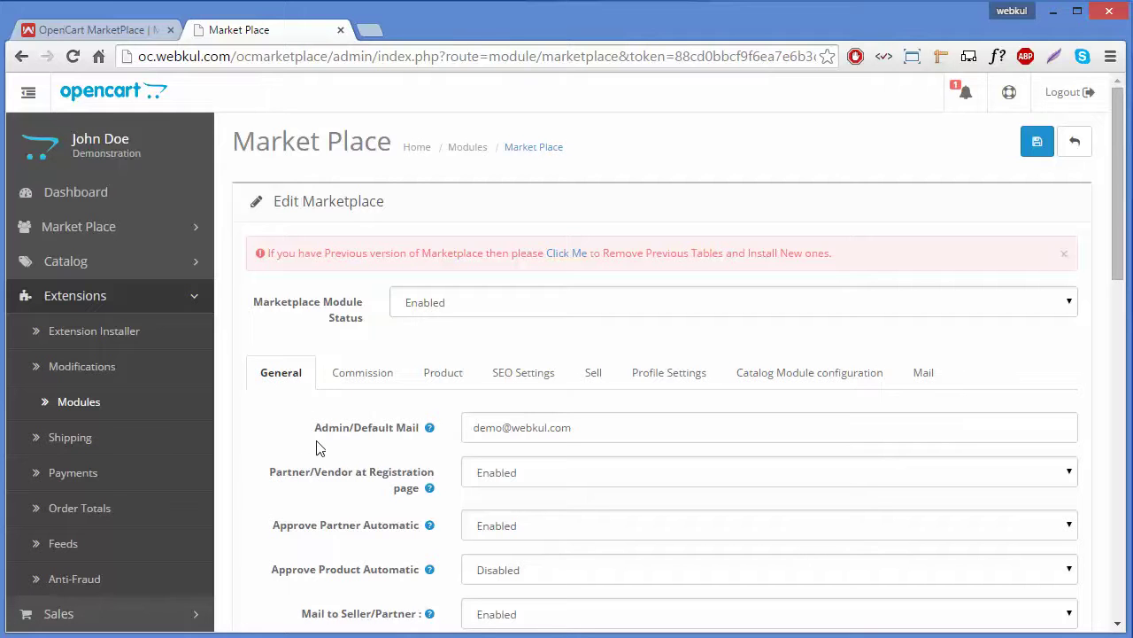
Try to clear the Admin/Default Mail address in the module's General settings
{"action": "mouse_move", "coordinate": [410, 441]}
{"action": "left_click", "coordinate": [580, 430]}
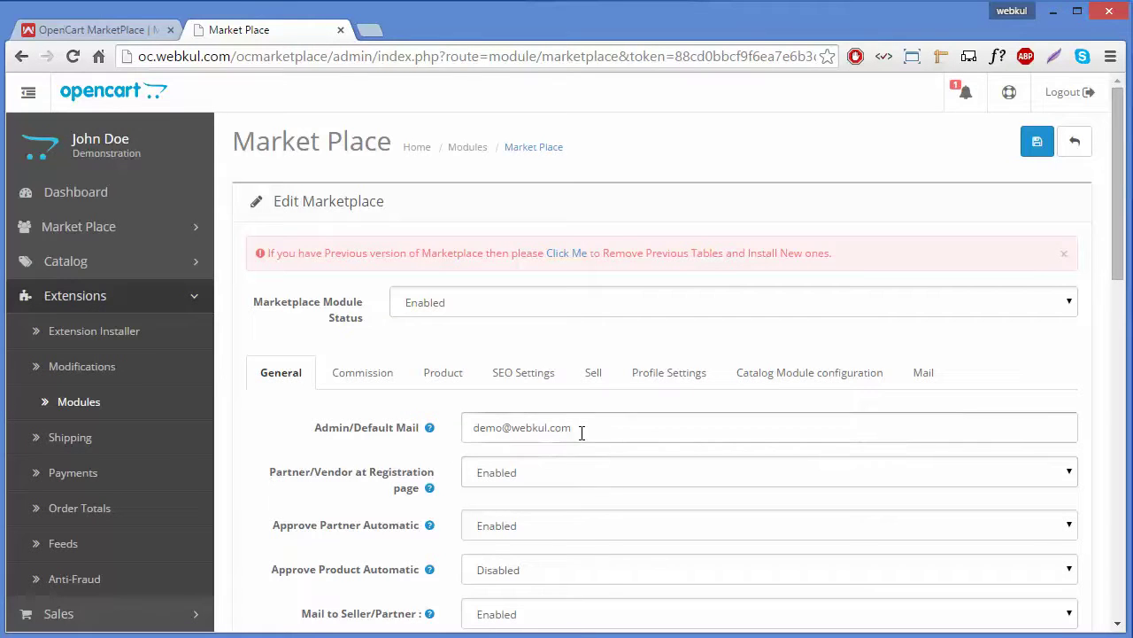
{"action": "key", "text": "BackSpace"}
{"action": "key", "text": "BackSpace"}
{"action": "key", "text": "BackSpace"}
{"action": "key", "text": "BackSpace"}
{"action": "key", "text": "BackSpace"}
{"action": "key", "text": "BackSpace"}
{"action": "key", "text": "BackSpace"}
{"action": "key", "text": "BackSpace"}
{"action": "key", "text": "BackSpace"}
{"action": "key", "text": "BackSpace"}
{"action": "key", "text": "BackSpace"}
{"action": "key", "text": "BackSpace"}
{"action": "key", "text": "BackSpace"}
{"action": "key", "text": "BackSpace"}
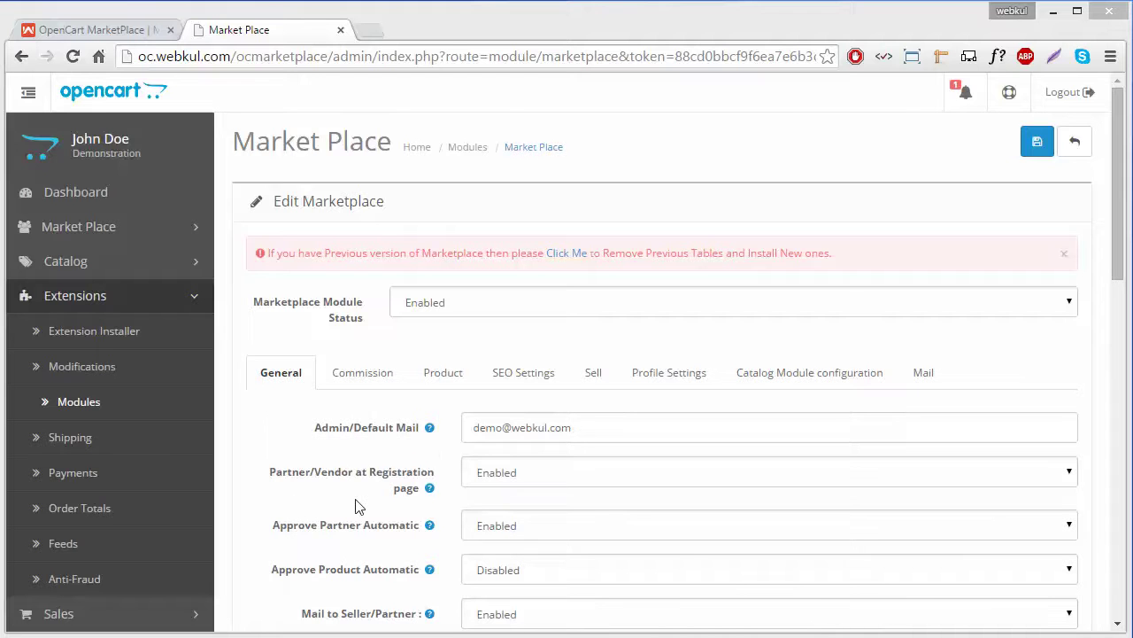
Select Enabled for the Partner/Vendor at Registration page setting
{"action": "left_click", "coordinate": [529, 476]}
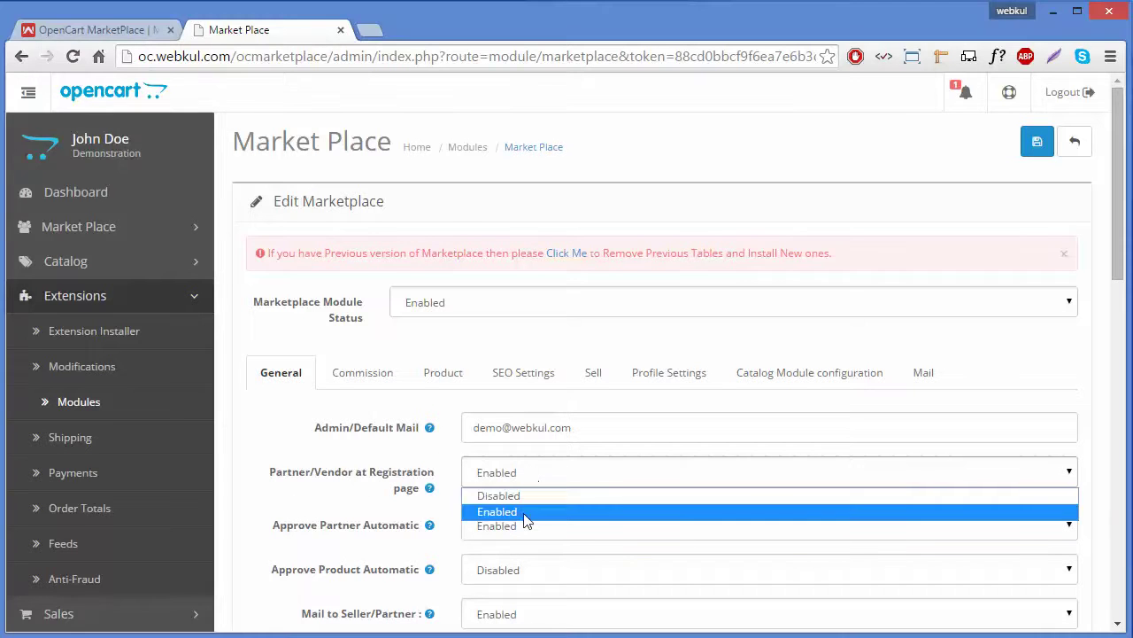
{"action": "left_click", "coordinate": [524, 512]}
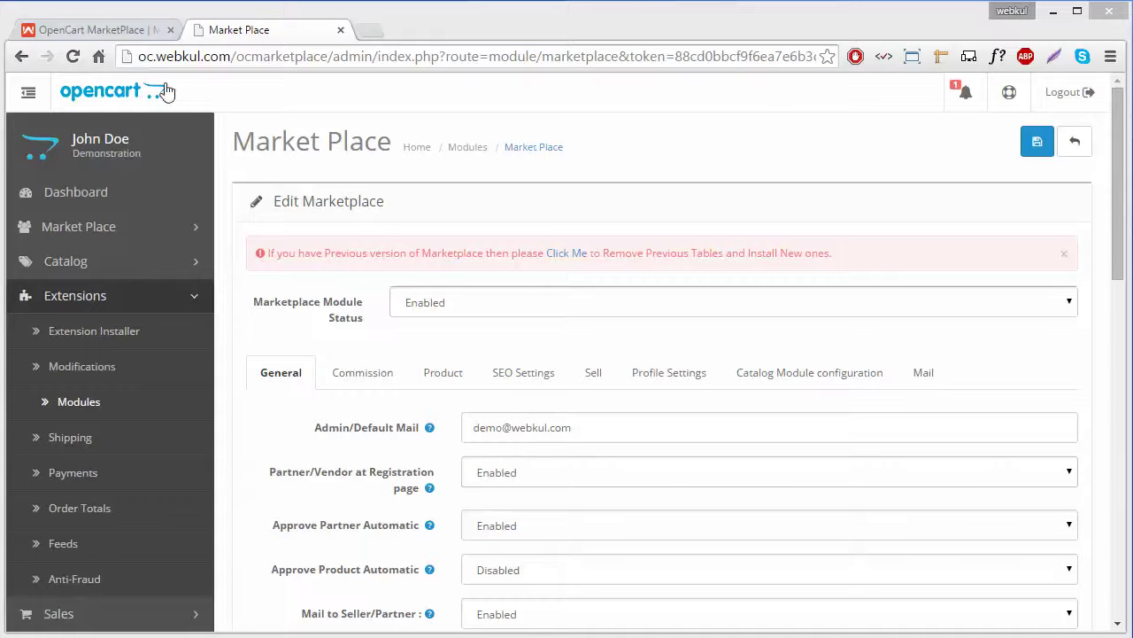
Open the Vendor Demo's new customer registration form from the product page and choose Yes for Become a Partner
{"action": "left_click", "coordinate": [120, 27]}
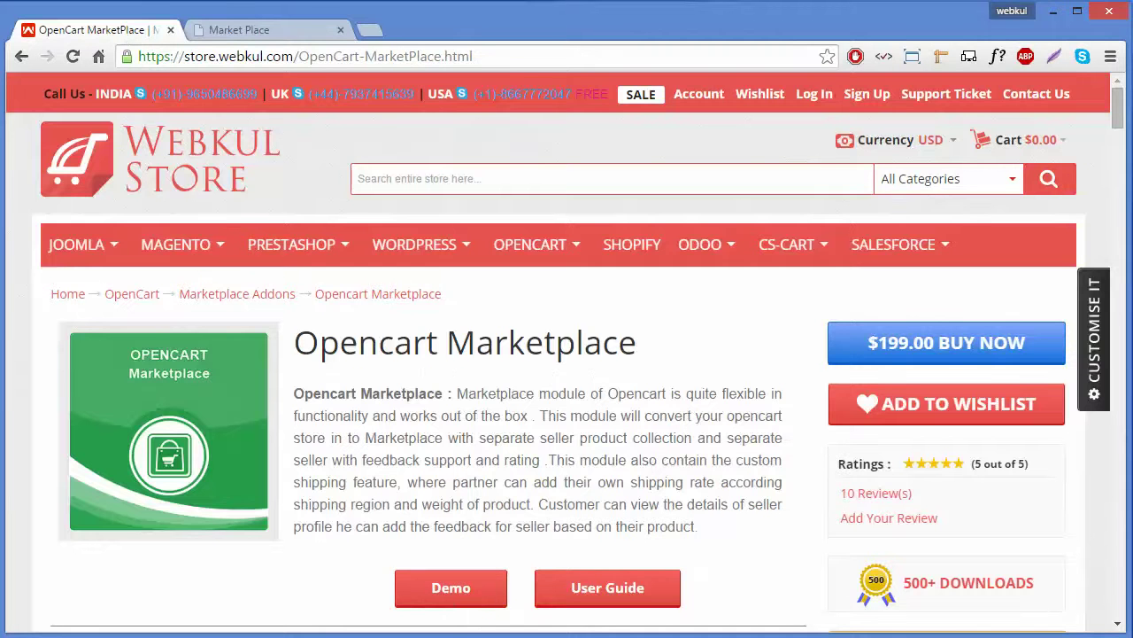
{"action": "left_click", "coordinate": [448, 590]}
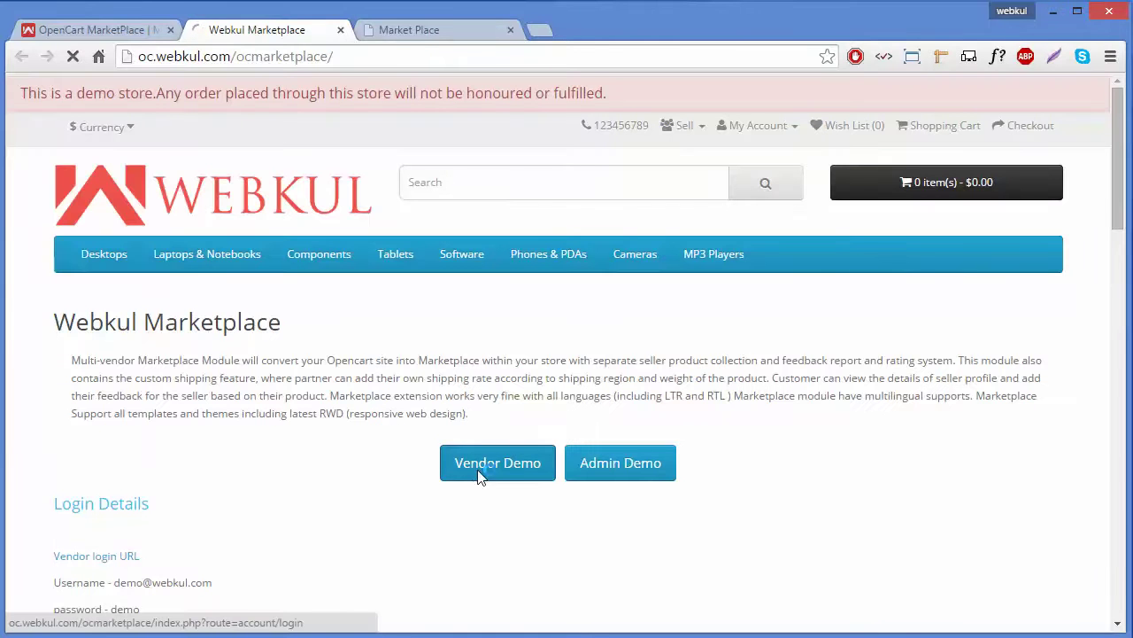
{"action": "left_click", "coordinate": [479, 475]}
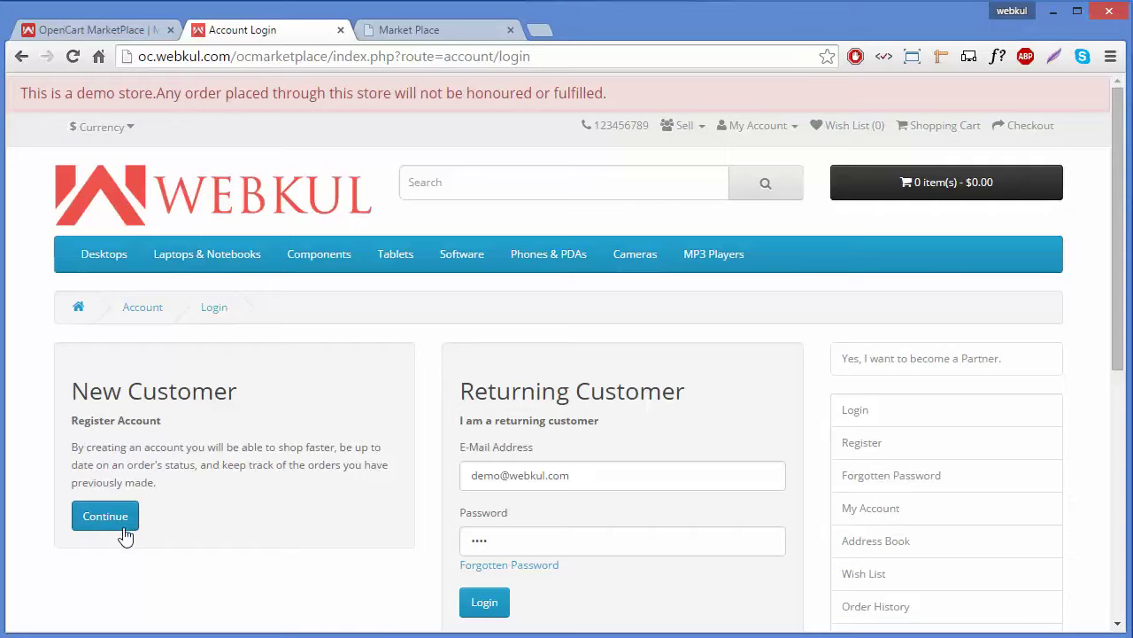
{"action": "left_click", "coordinate": [124, 529]}
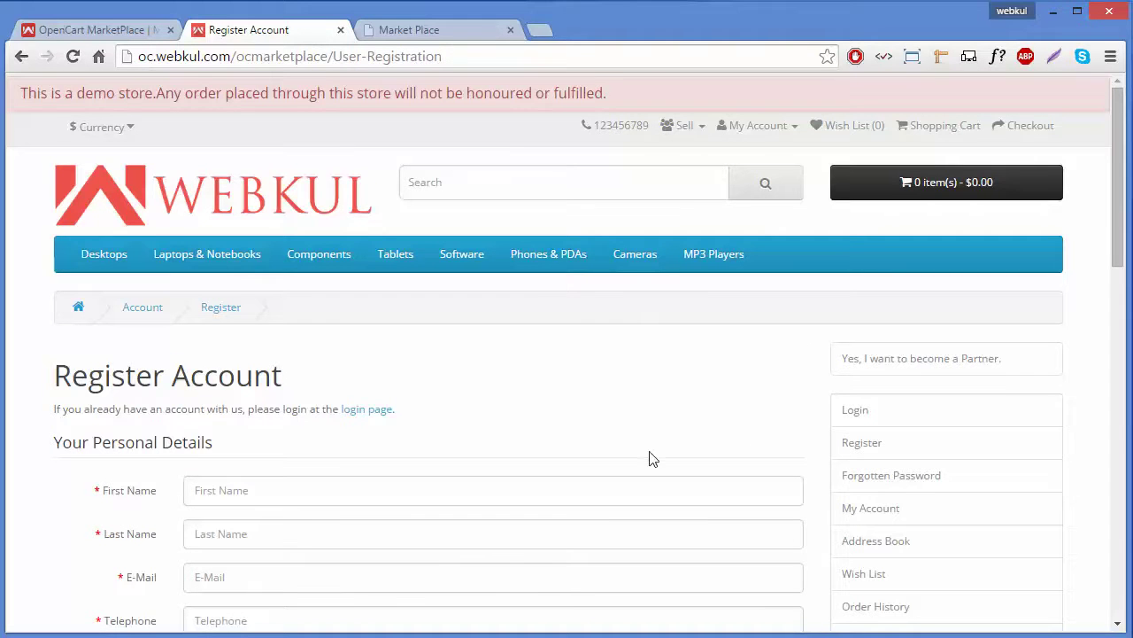
{"action": "left_click_drag", "start_coordinate": [1114, 230], "coordinate": [1125, 536]}
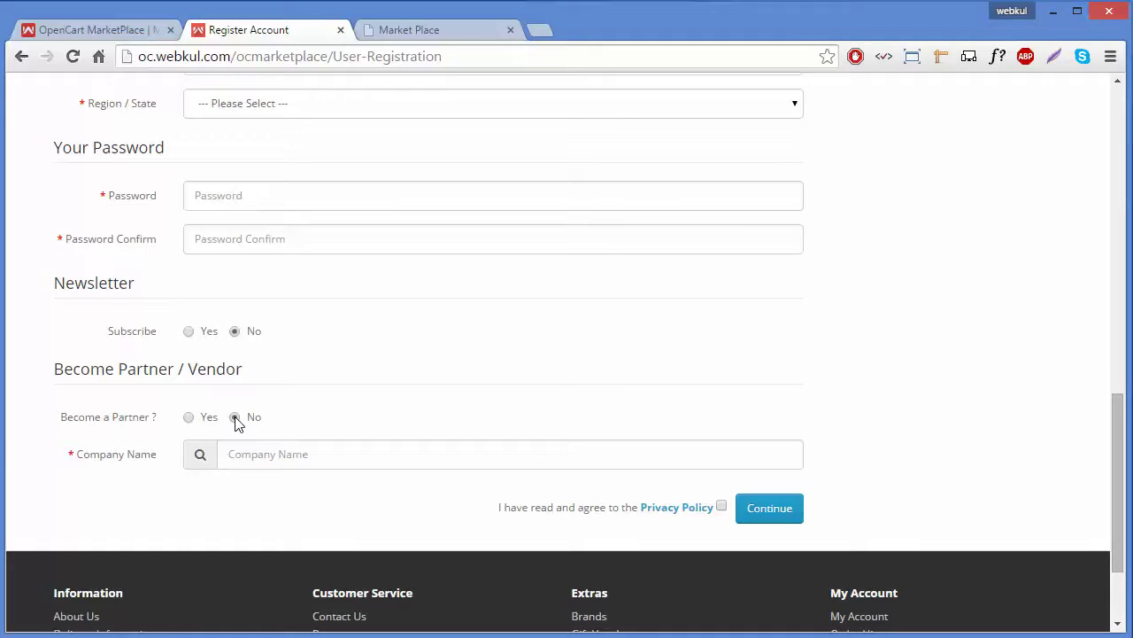
{"action": "left_click", "coordinate": [187, 418]}
Save the Market Place module with Partner/Vendor at Registration page set to Disabled, and reload the customer registration form
{"action": "left_click", "coordinate": [405, 34]}
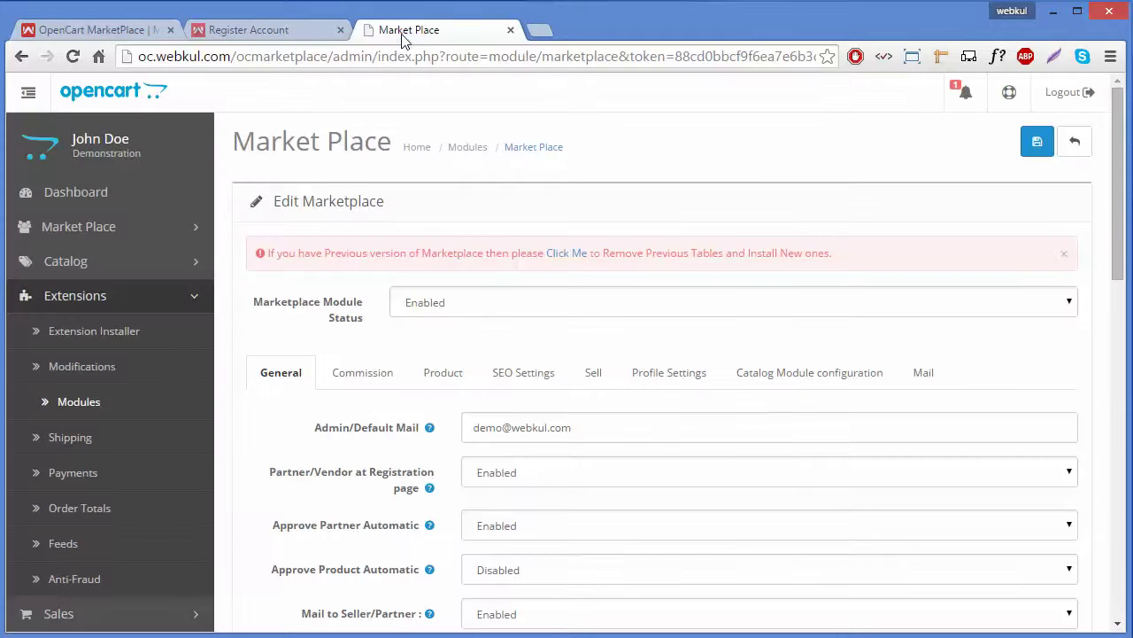
{"action": "left_click", "coordinate": [559, 472]}
{"action": "left_click", "coordinate": [516, 498]}
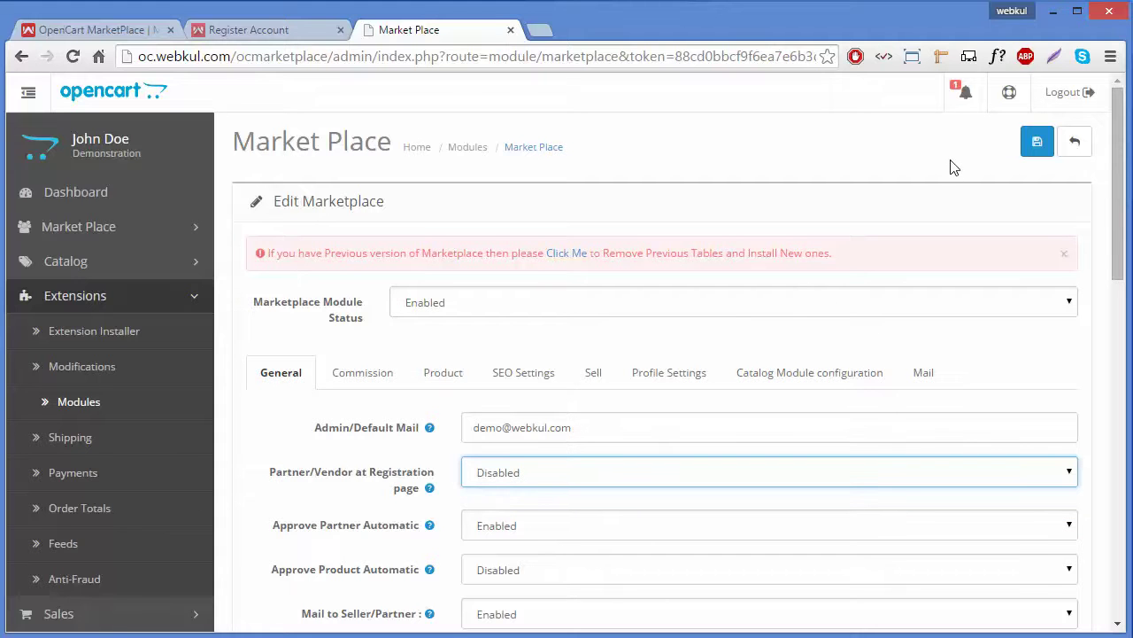
{"action": "left_click", "coordinate": [525, 478]}
{"action": "left_click", "coordinate": [523, 498]}
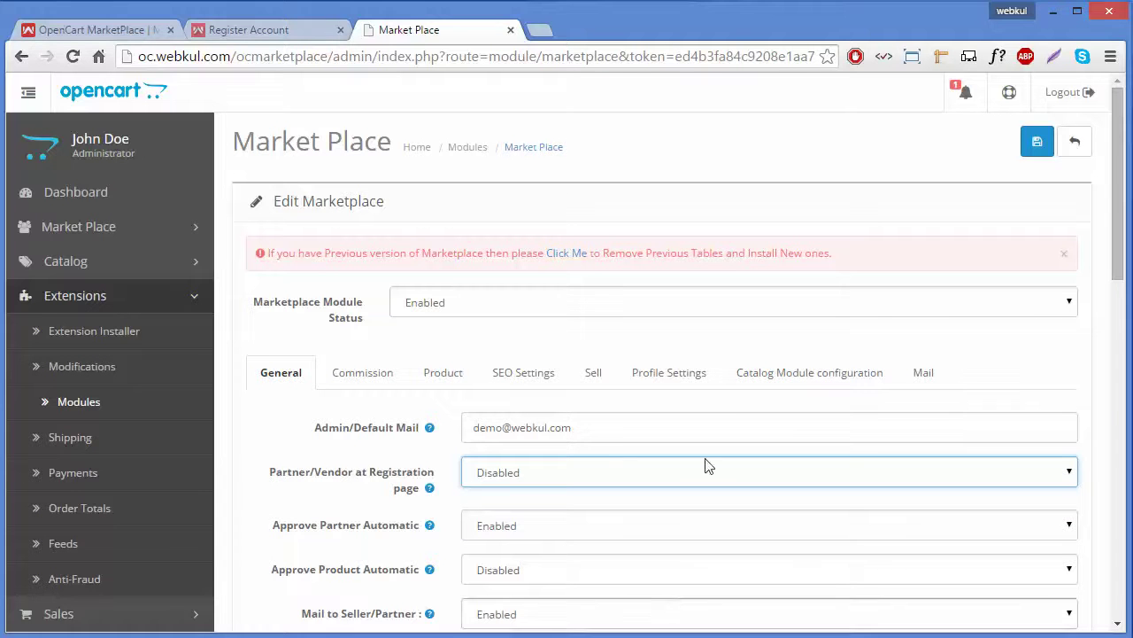
{"action": "left_click", "coordinate": [1045, 151]}
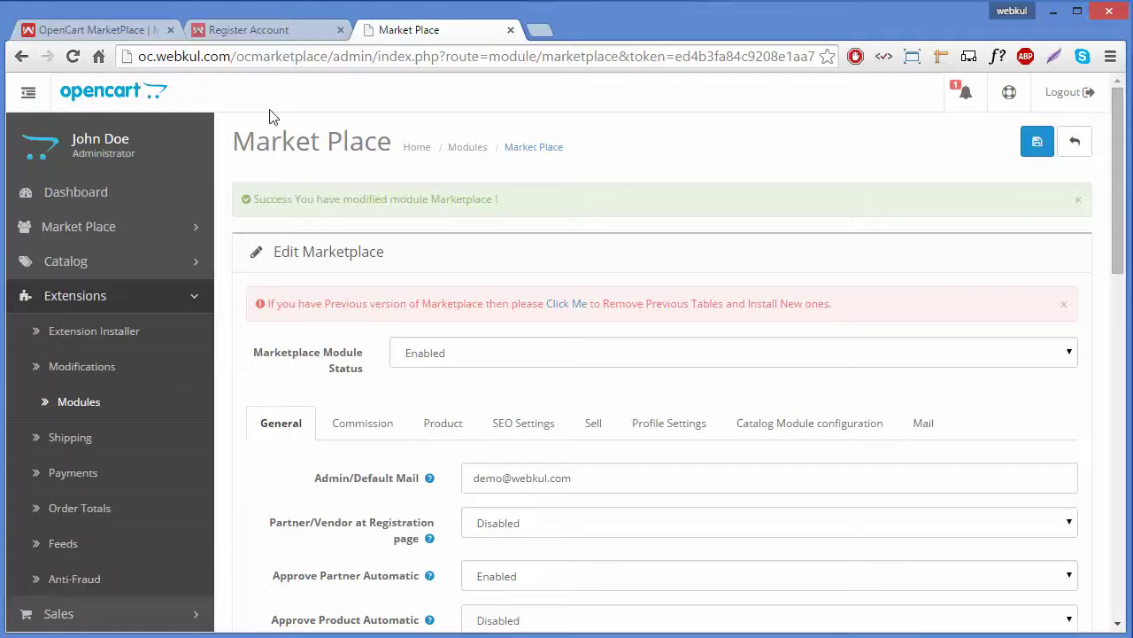
{"action": "left_click", "coordinate": [259, 31]}
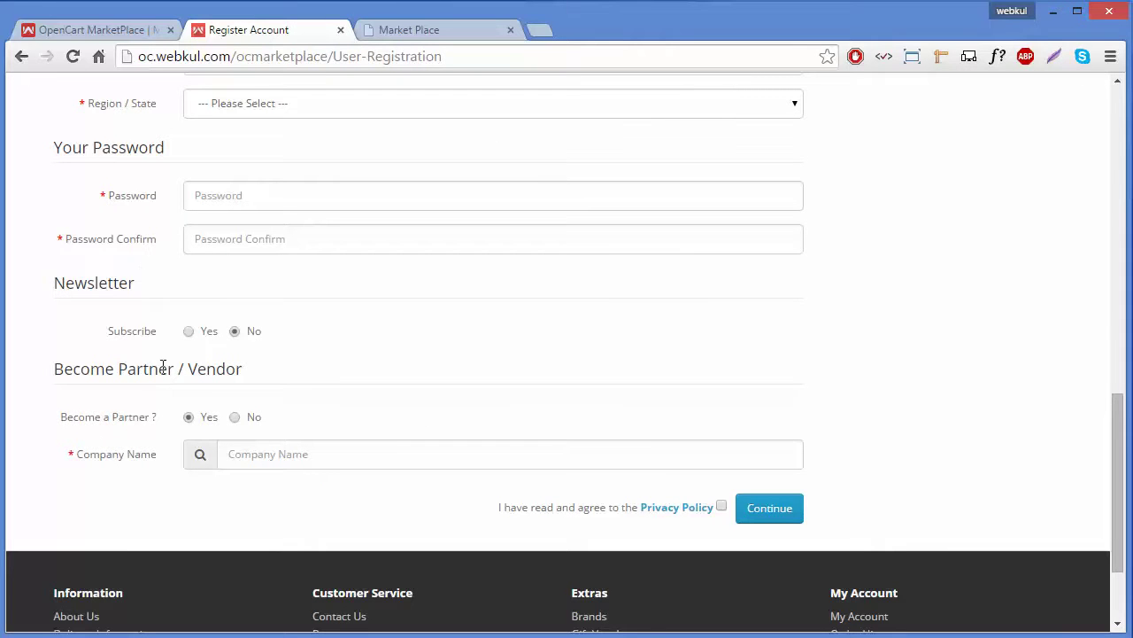
{"action": "left_click", "coordinate": [75, 57]}
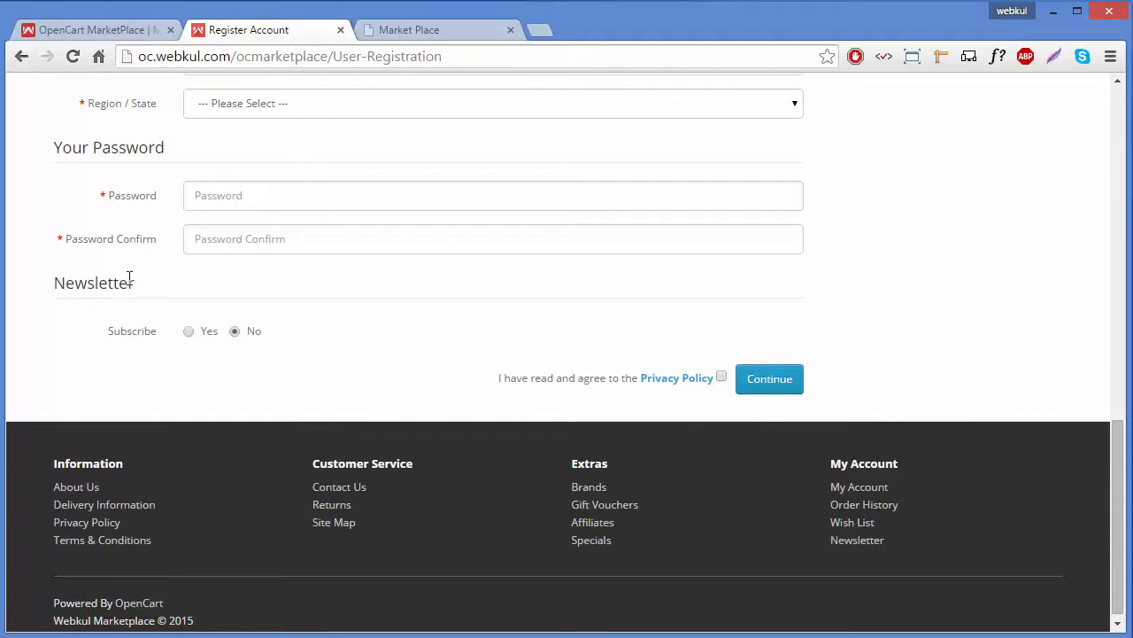
Return to the Market Place module settings and set Partner/Vendor at Registration page to Enabled
{"action": "left_click", "coordinate": [414, 29]}
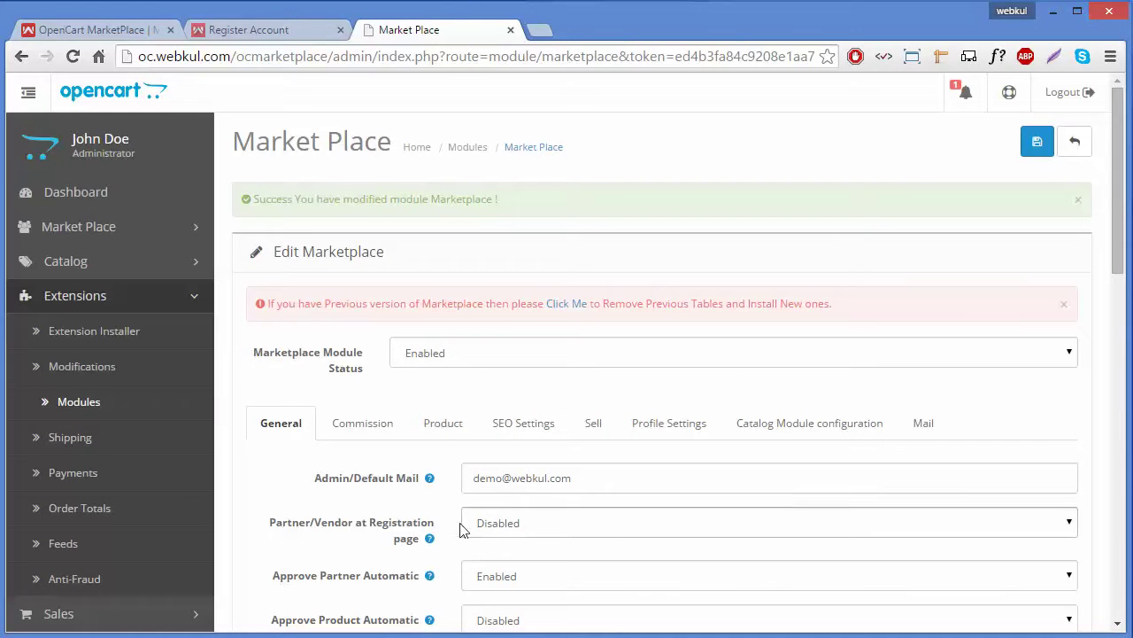
{"action": "left_click", "coordinate": [547, 523]}
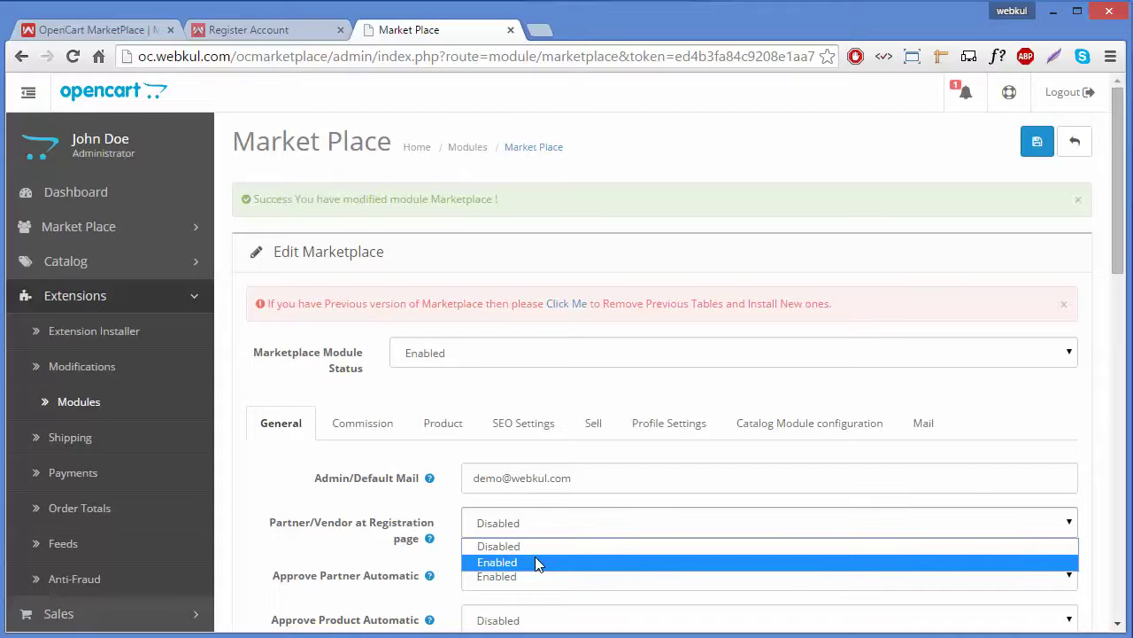
{"action": "left_click", "coordinate": [537, 562]}
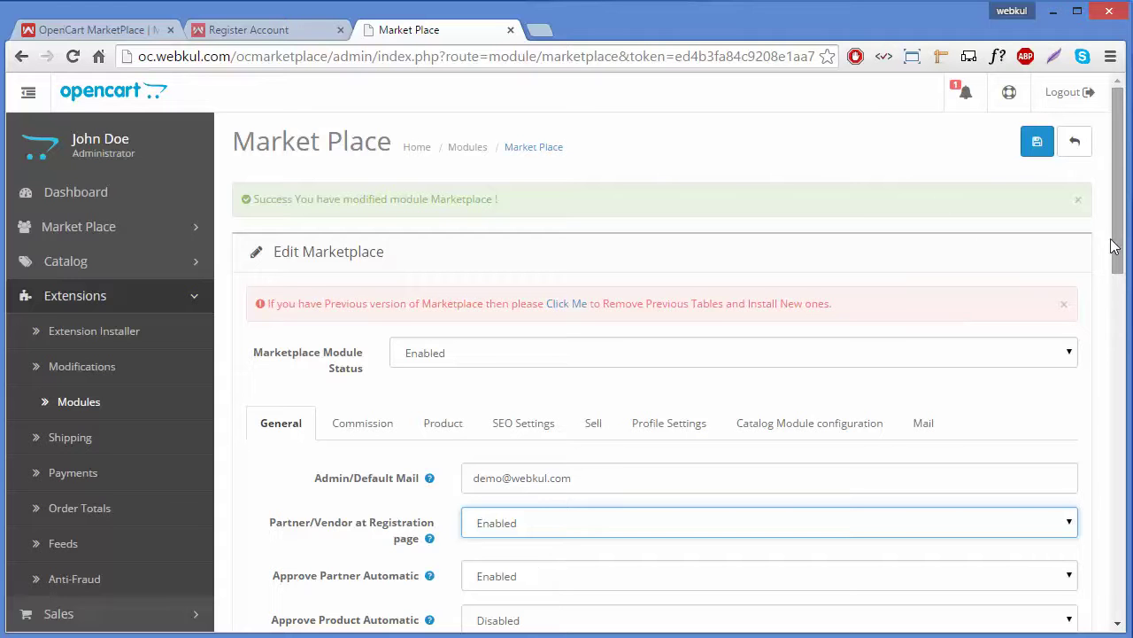
Switch Approve Partner Automatic to Disabled and back to Enabled in the General settings
{"action": "left_click_drag", "start_coordinate": [1117, 245], "coordinate": [1117, 322]}
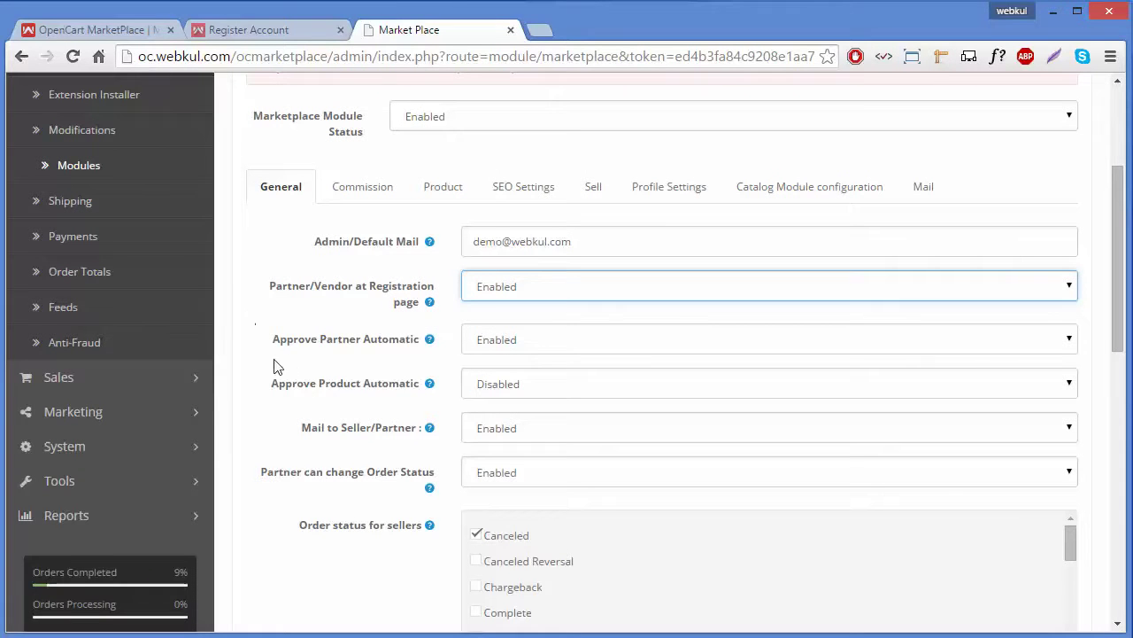
{"action": "mouse_move", "coordinate": [319, 352]}
{"action": "left_click", "coordinate": [519, 347]}
{"action": "left_click", "coordinate": [518, 379]}
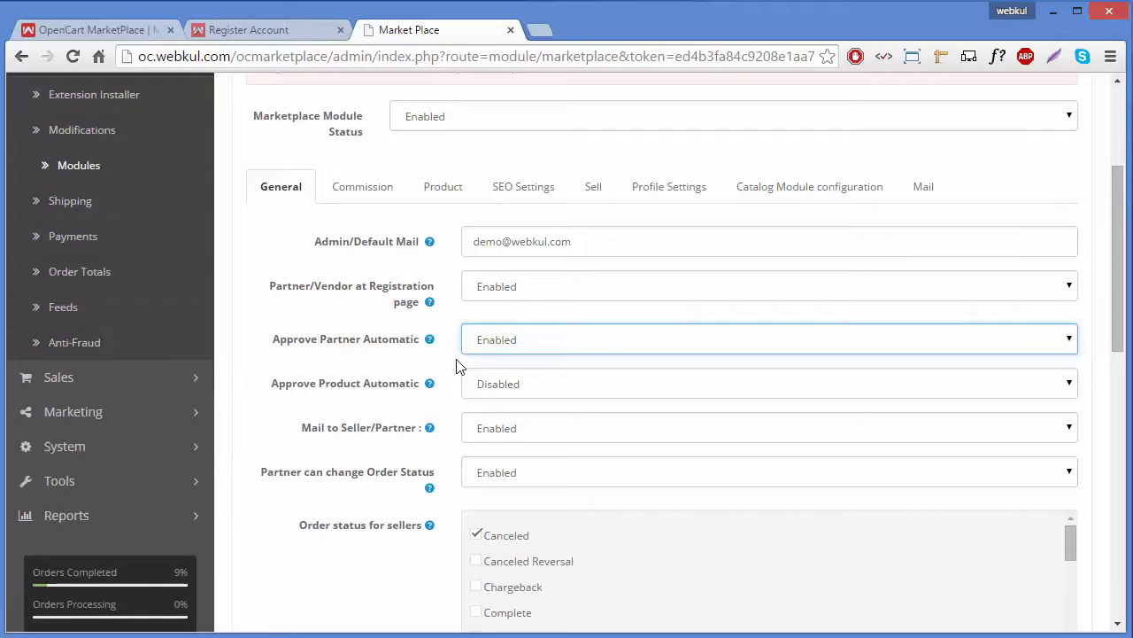
{"action": "left_click", "coordinate": [450, 364]}
{"action": "left_click", "coordinate": [494, 344]}
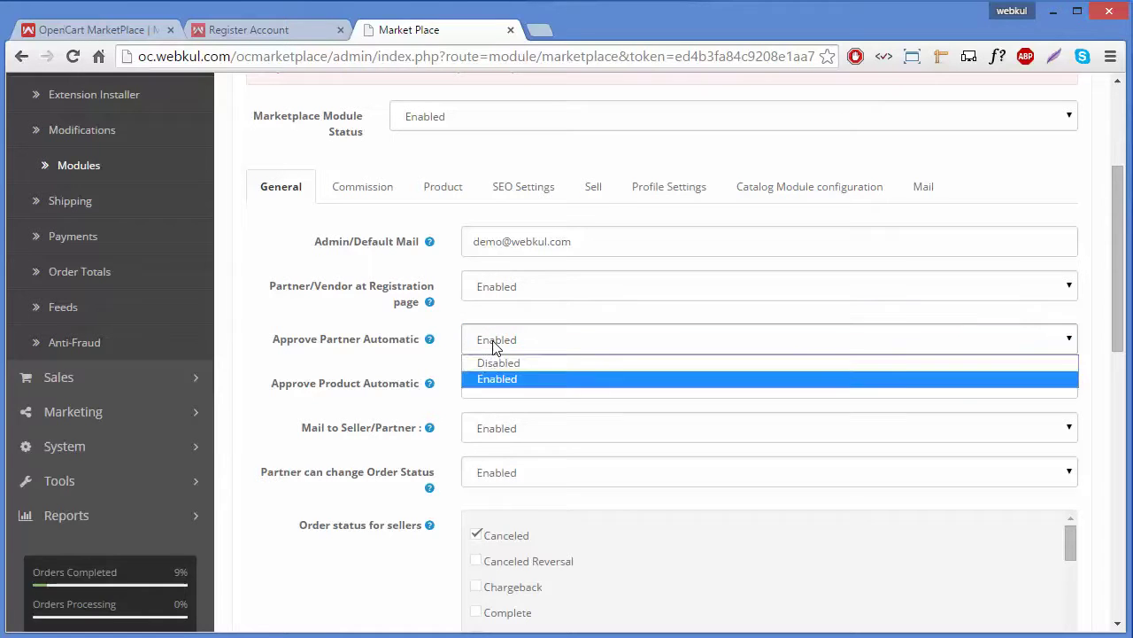
{"action": "left_click", "coordinate": [492, 363]}
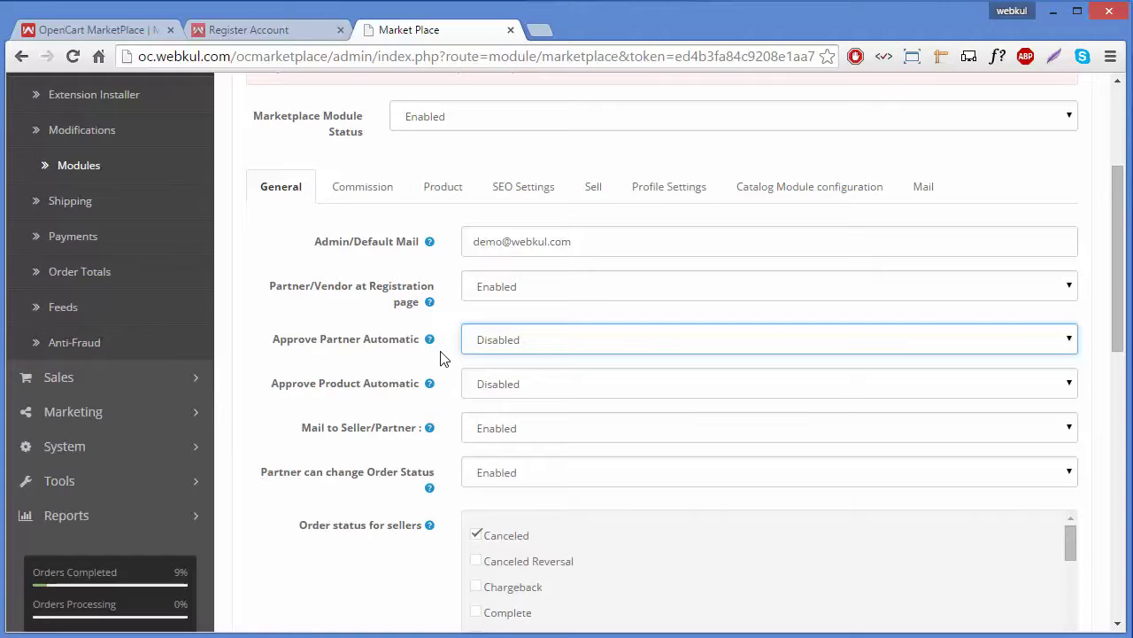
{"action": "left_click", "coordinate": [496, 342]}
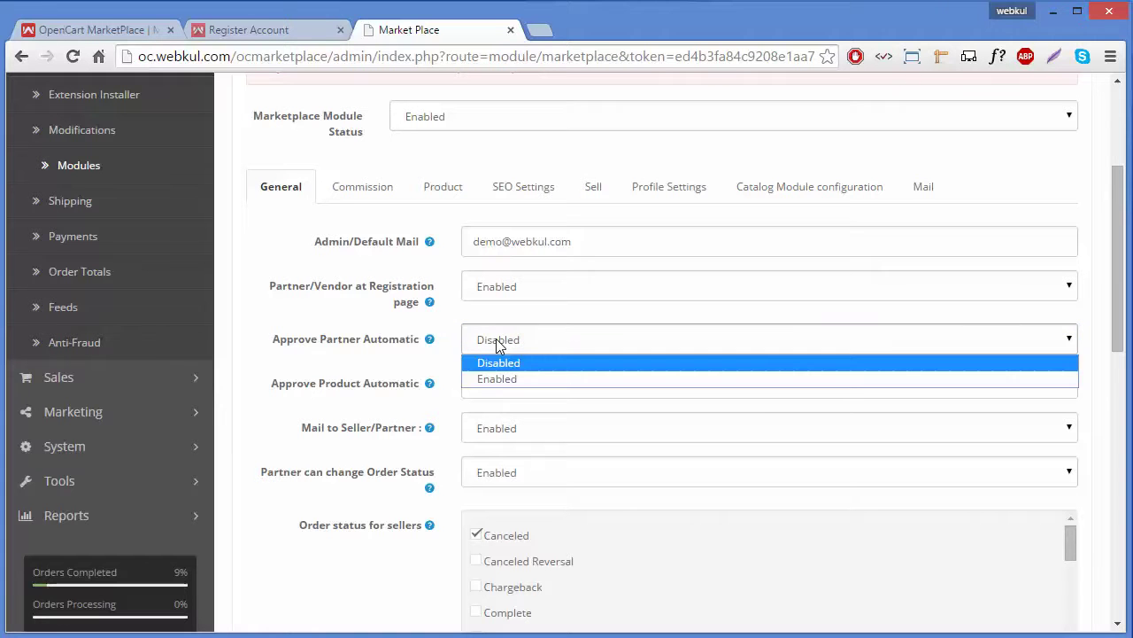
{"action": "left_click", "coordinate": [497, 379]}
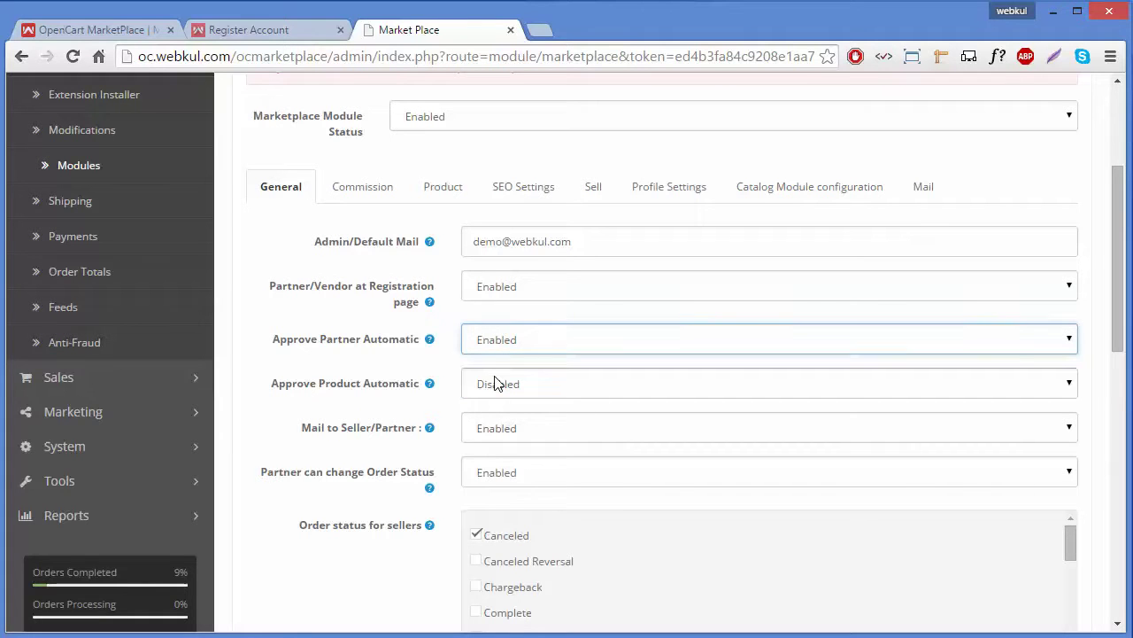
Switch Approve Product Automatic to Enabled and back to Disabled in the General settings
{"action": "left_click", "coordinate": [325, 382]}
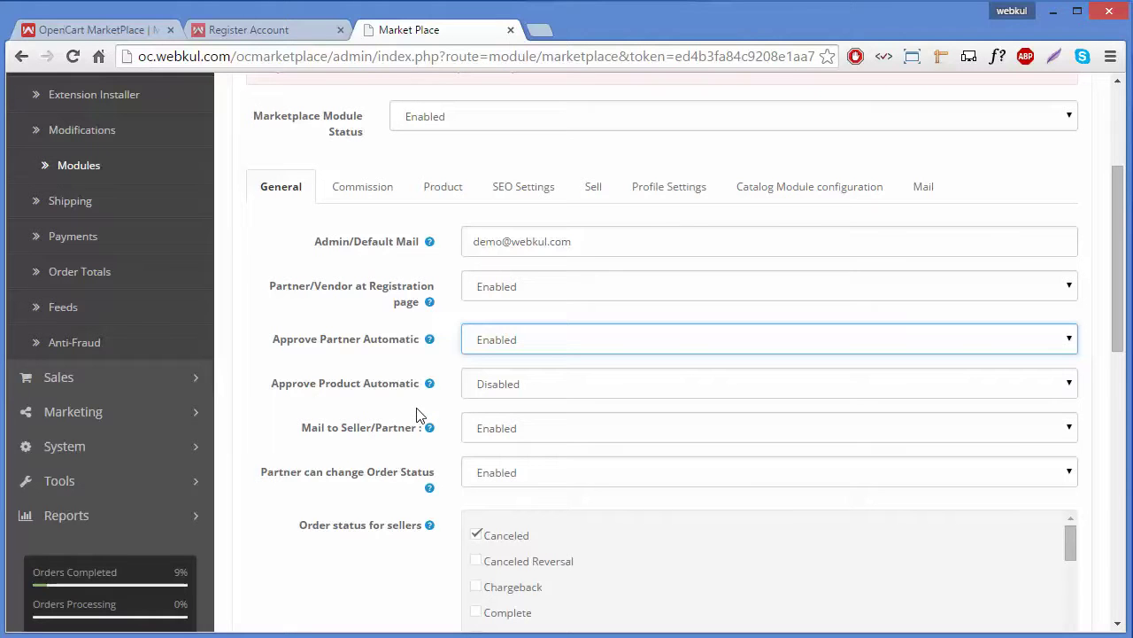
{"action": "left_click", "coordinate": [514, 381]}
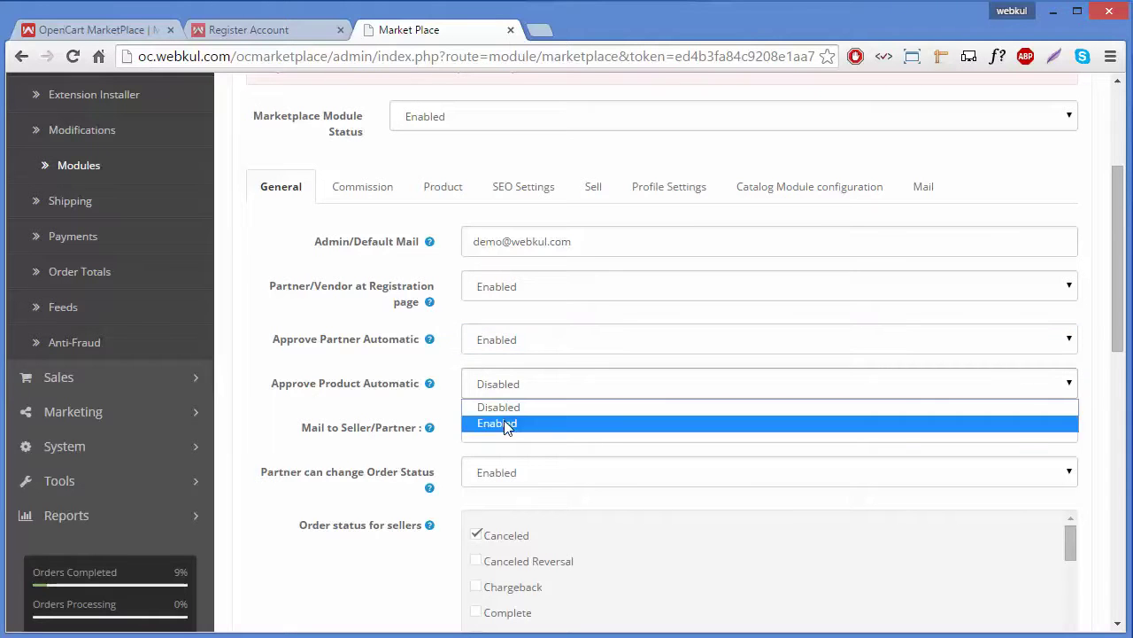
{"action": "left_click", "coordinate": [505, 421]}
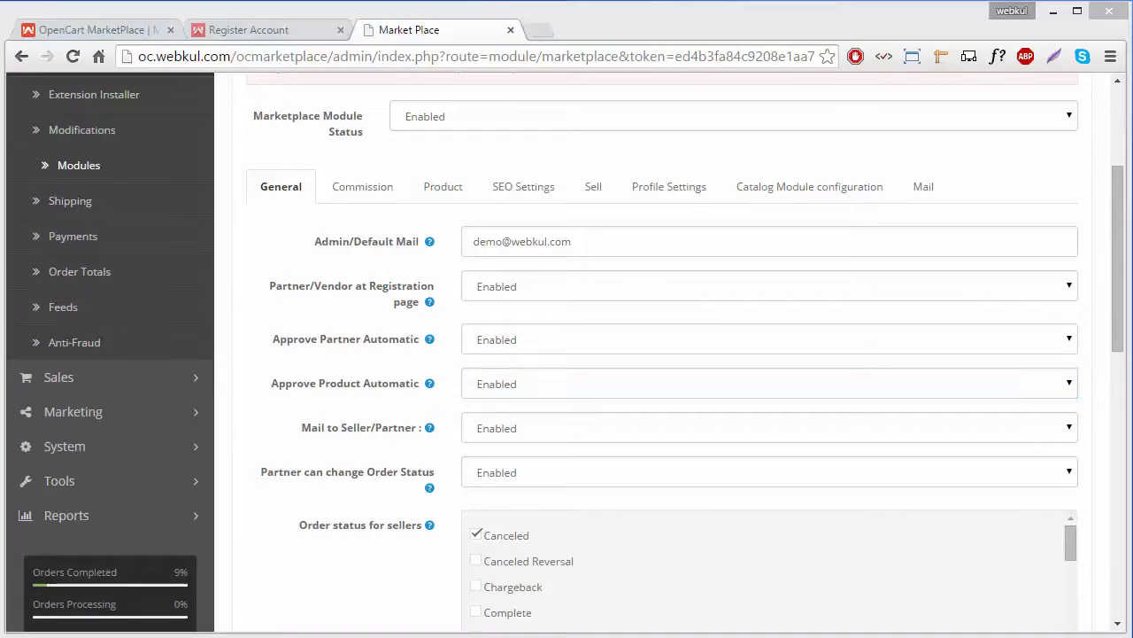
{"action": "left_click", "coordinate": [502, 377]}
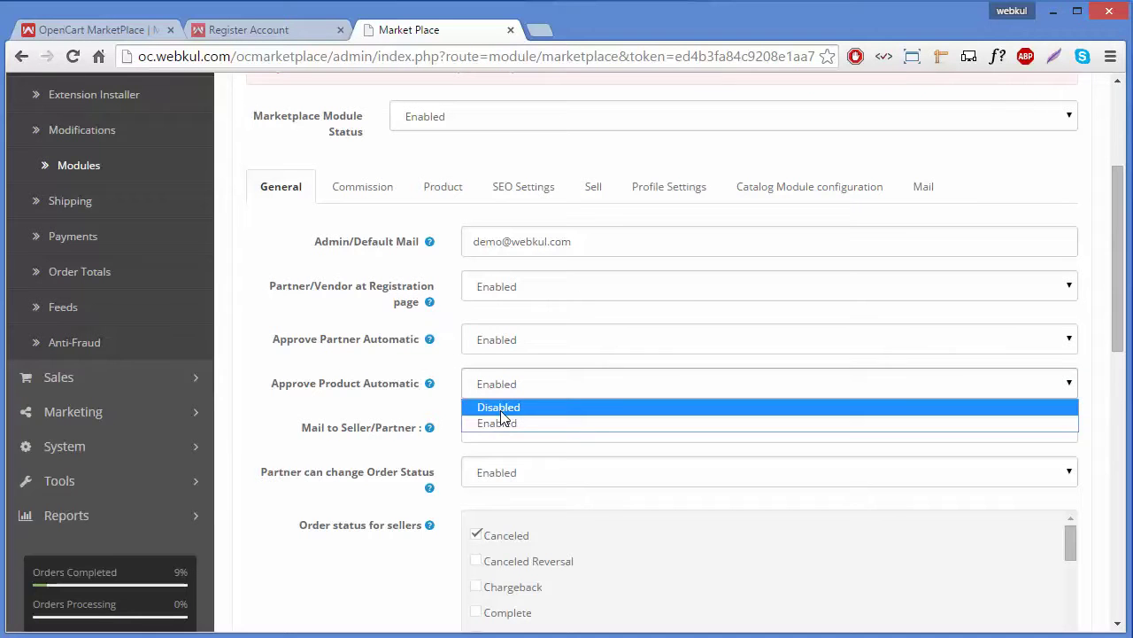
{"action": "left_click", "coordinate": [500, 409]}
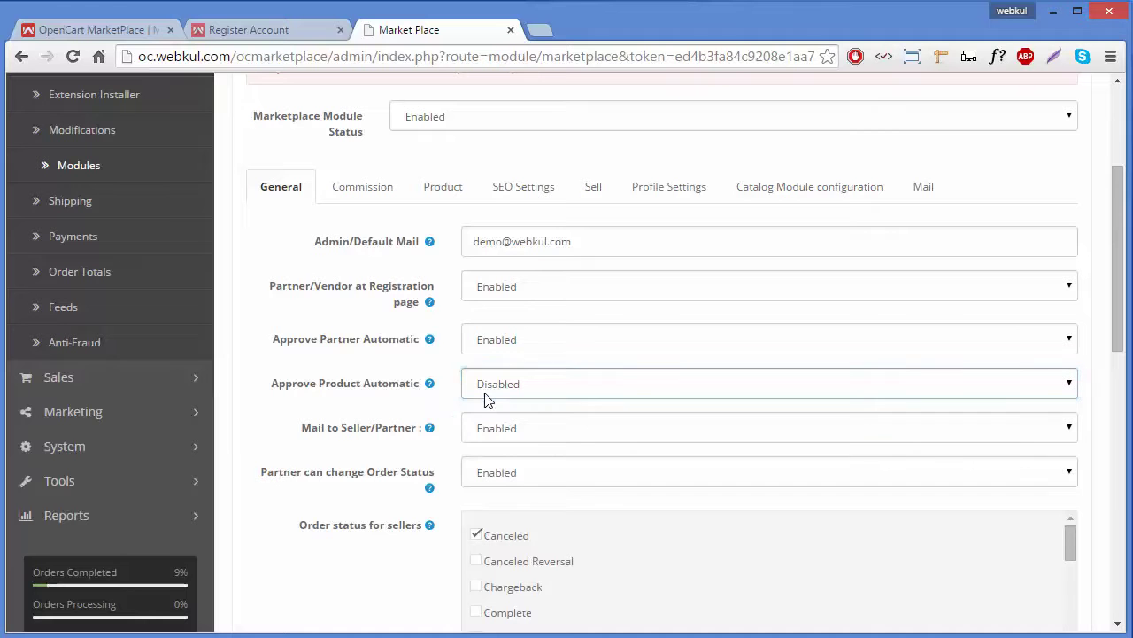
{"action": "left_click", "coordinate": [486, 393]}
{"action": "left_click", "coordinate": [491, 407]}
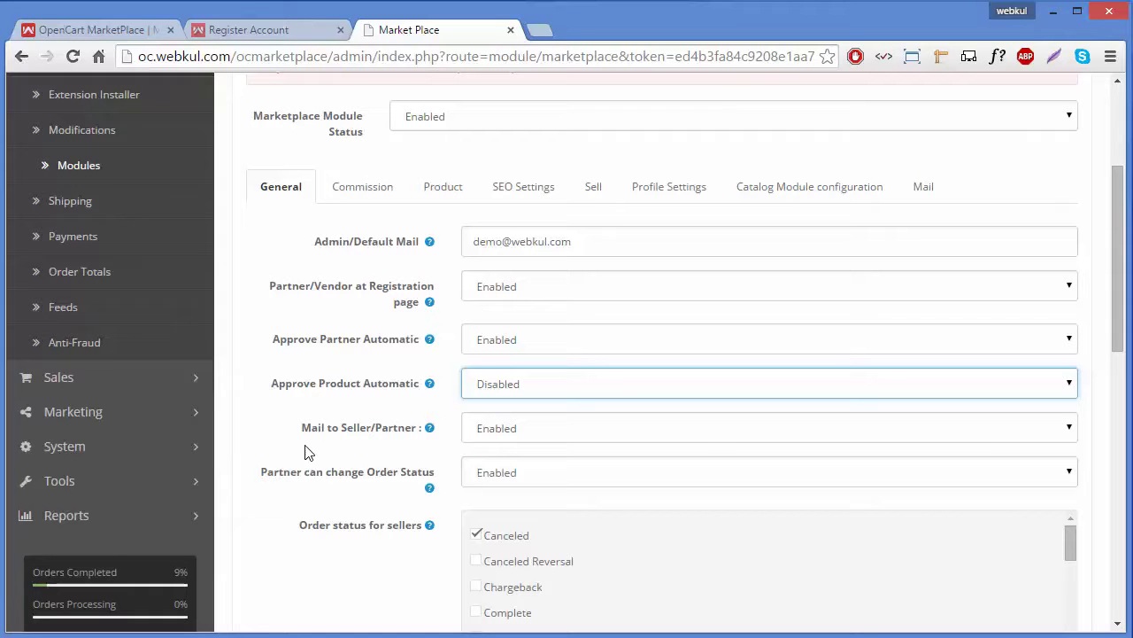
Switch Mail to Seller/Partner to Disabled and back to Enabled in the General settings
{"action": "mouse_move", "coordinate": [333, 433]}
{"action": "left_click", "coordinate": [522, 422]}
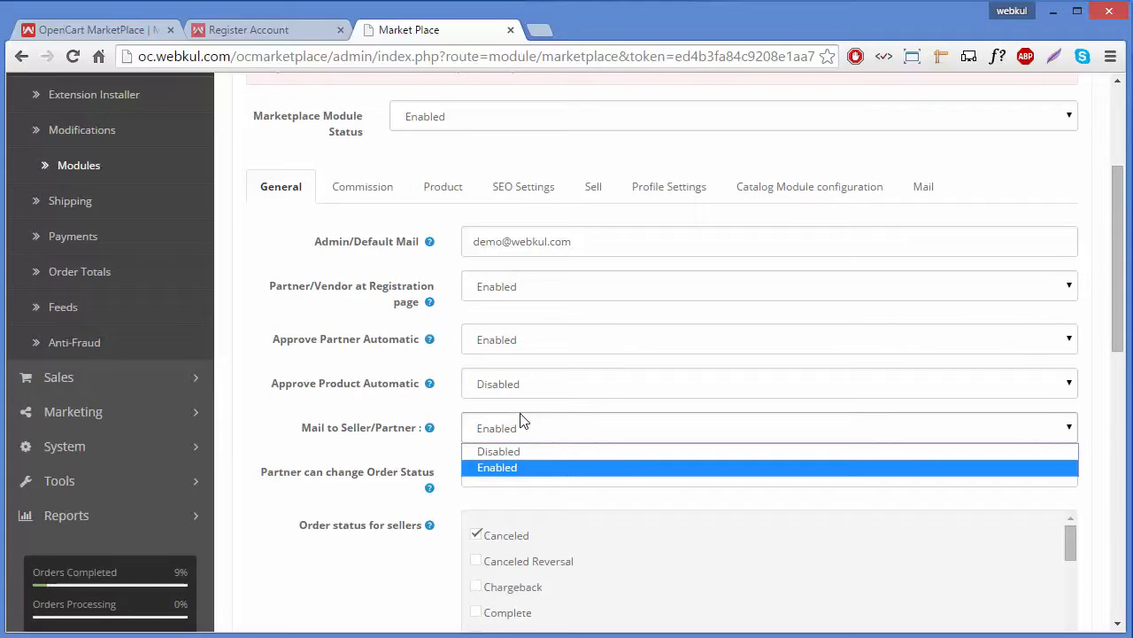
{"action": "left_click", "coordinate": [483, 468]}
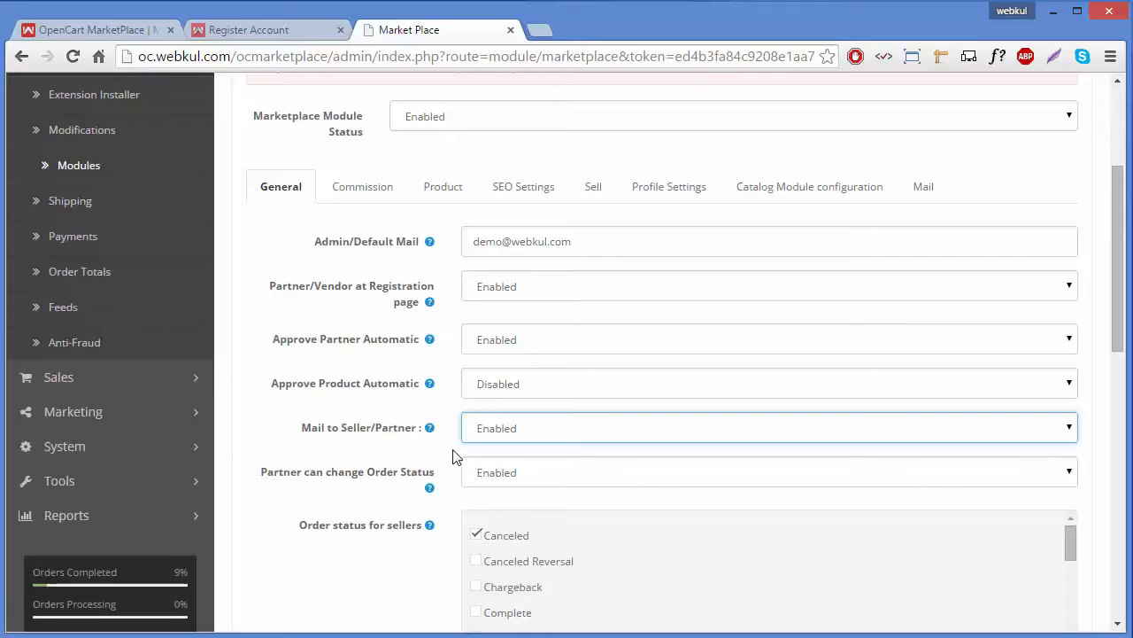
{"action": "left_click", "coordinate": [507, 428]}
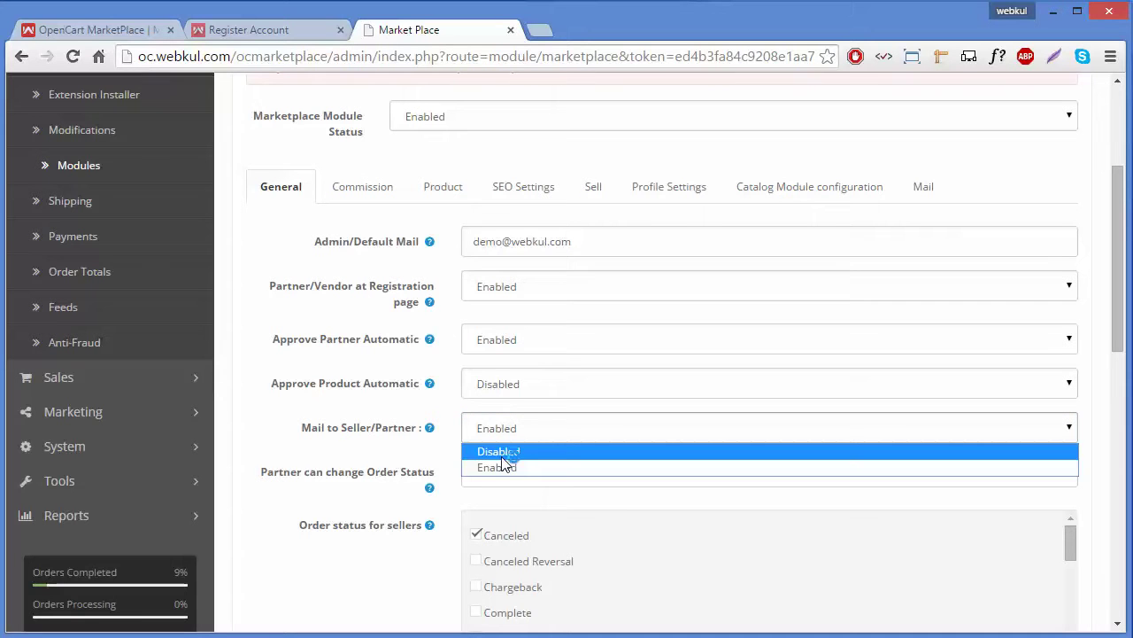
{"action": "left_click", "coordinate": [502, 455]}
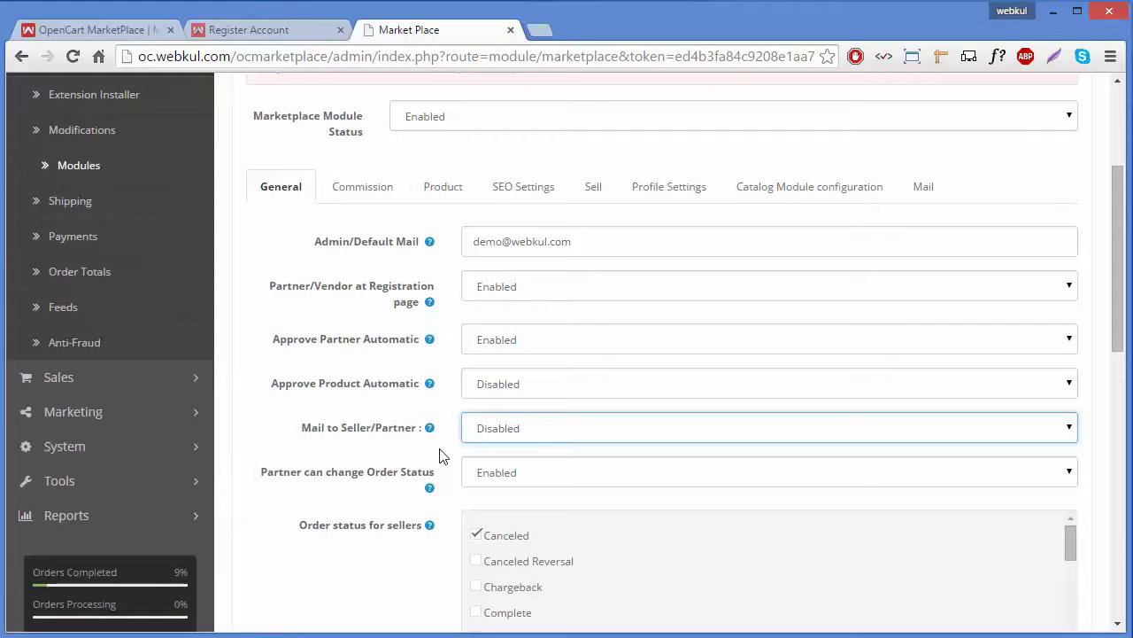
{"action": "left_click", "coordinate": [483, 430]}
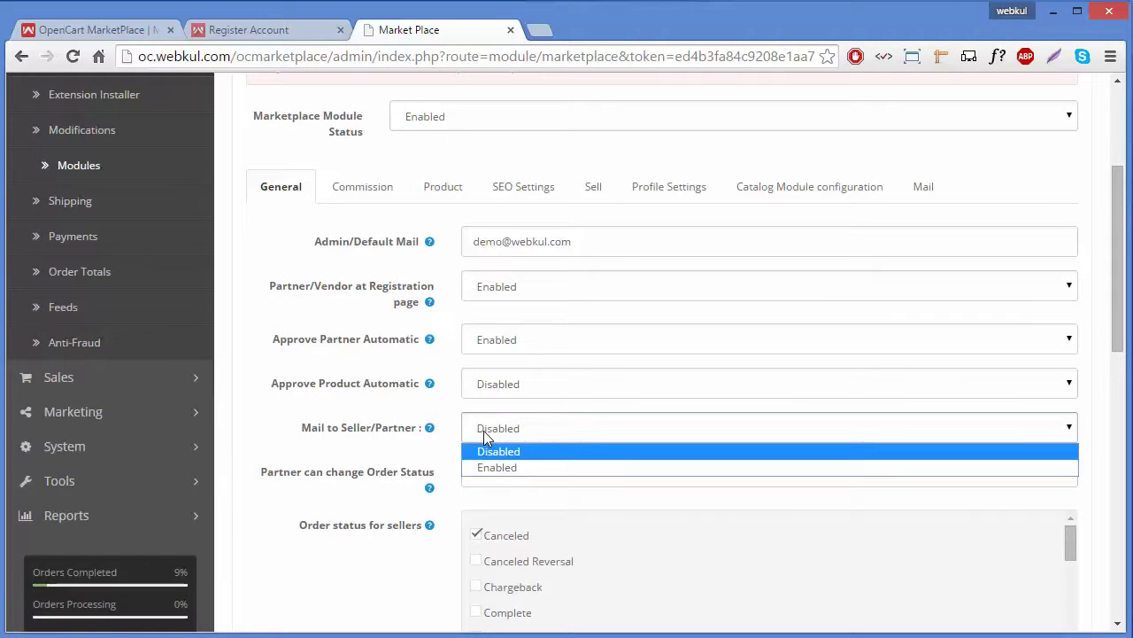
{"action": "left_click", "coordinate": [488, 467]}
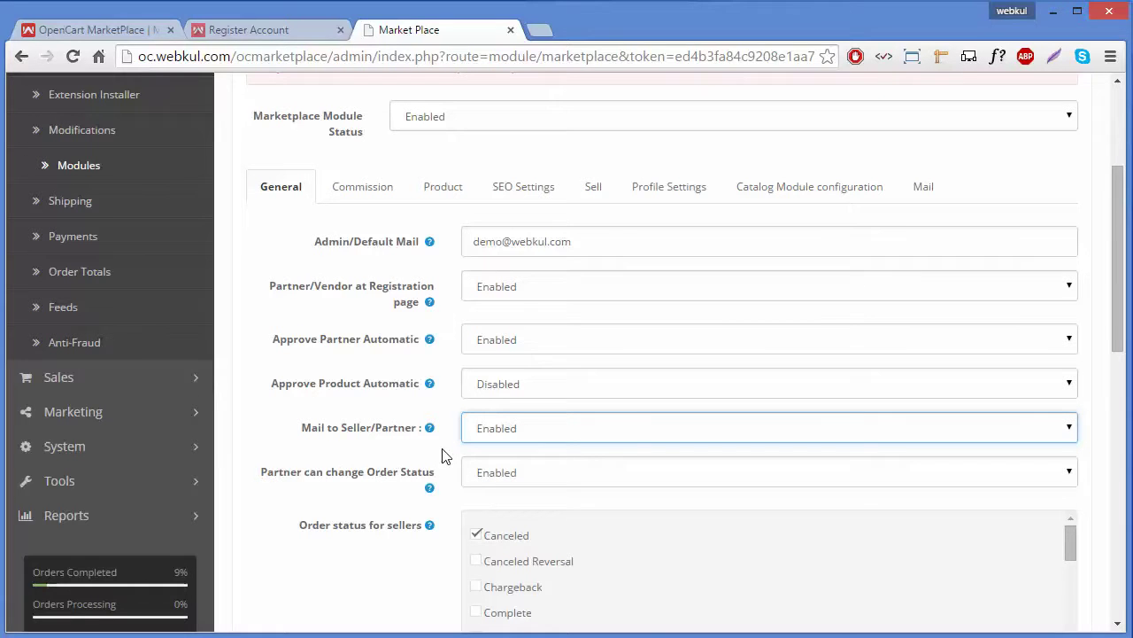
Switch Partner can change Order Status to Disabled and back to Enabled in the General settings
{"action": "mouse_move", "coordinate": [282, 486]}
{"action": "left_click", "coordinate": [501, 475]}
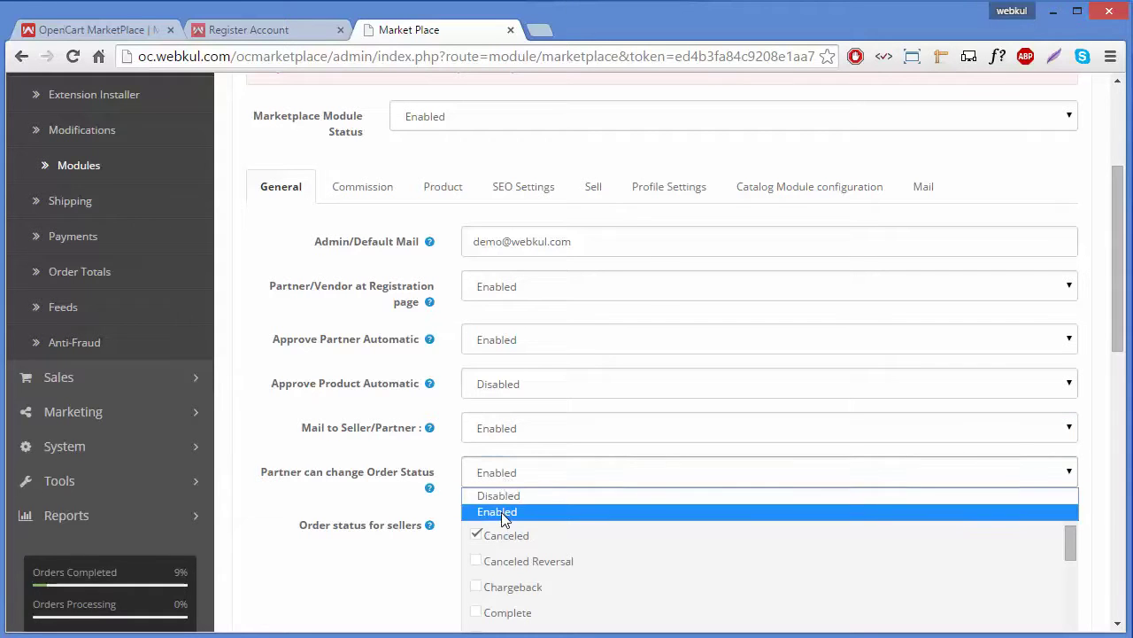
{"action": "left_click", "coordinate": [501, 514]}
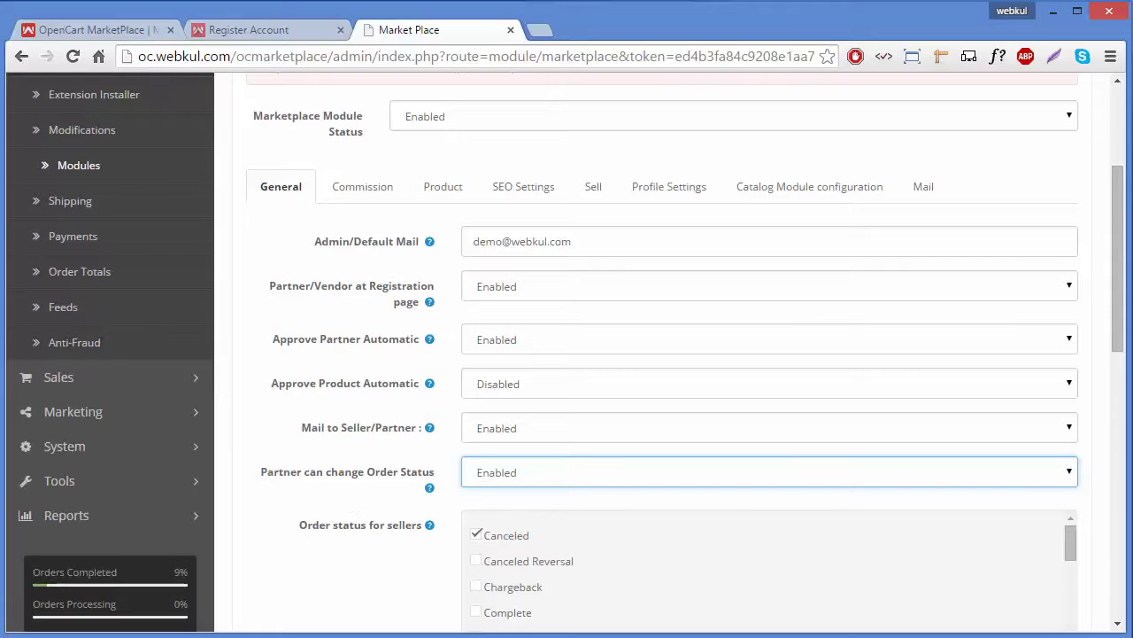
{"action": "left_click", "coordinate": [674, 599]}
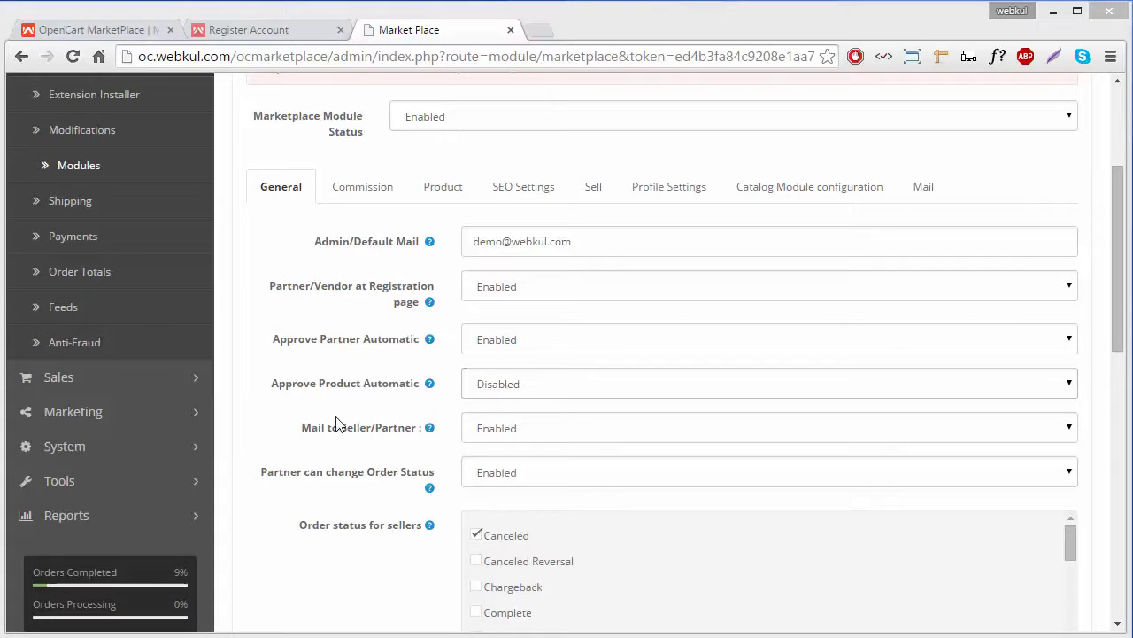
{"action": "left_click", "coordinate": [502, 474]}
{"action": "left_click", "coordinate": [496, 508]}
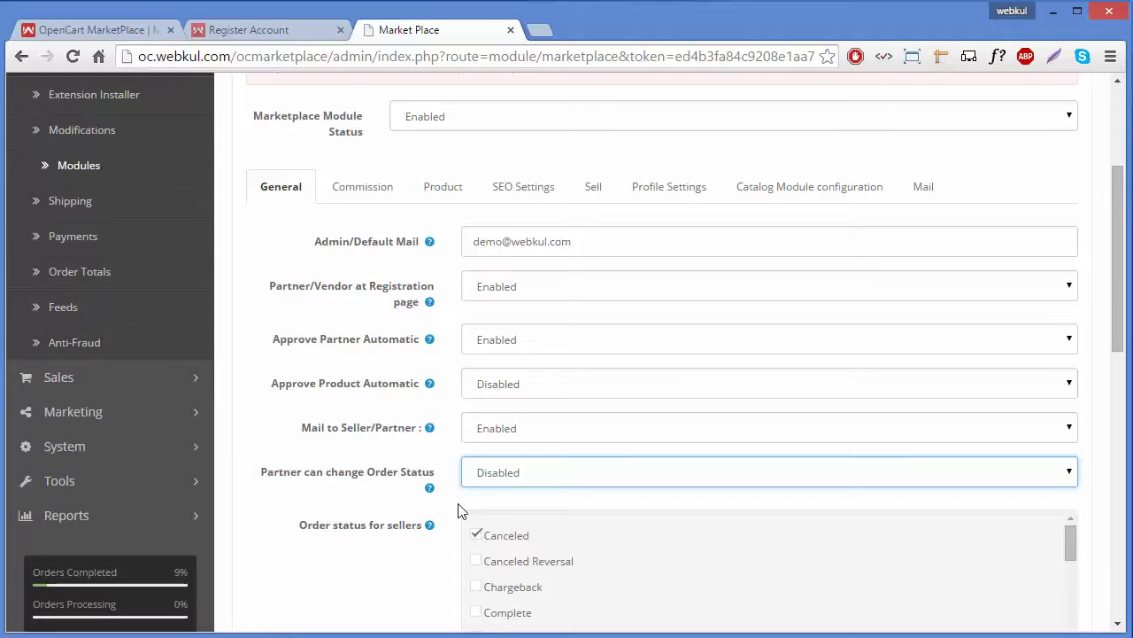
{"action": "left_click", "coordinate": [519, 471]}
{"action": "left_click", "coordinate": [496, 517]}
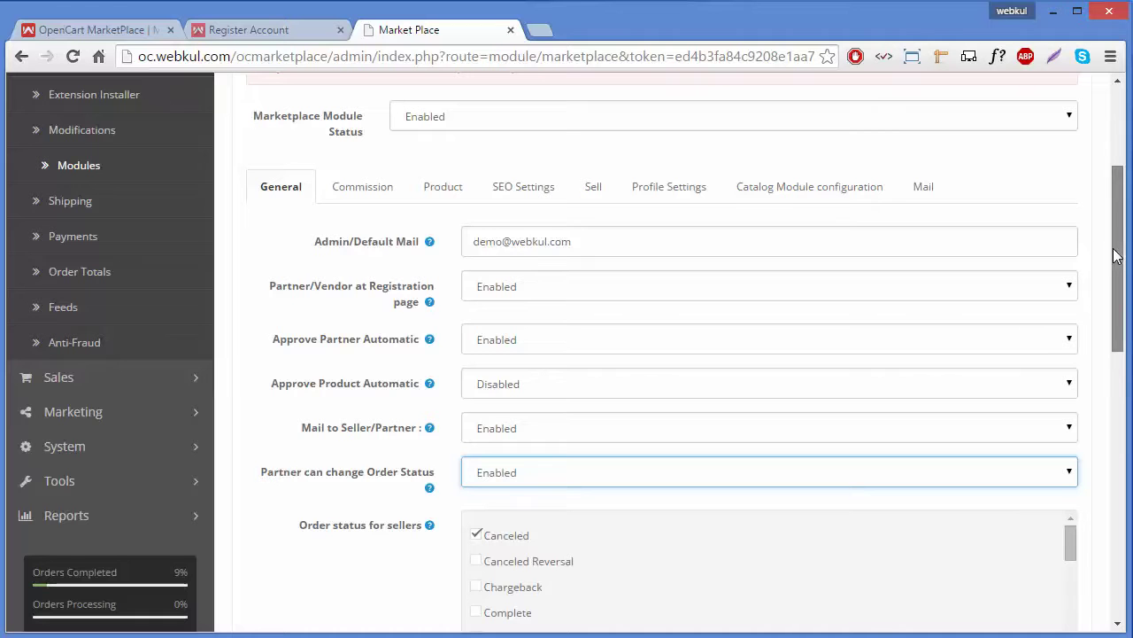
Examine which statuses are checked in the Order status for sellers list
{"action": "left_click_drag", "start_coordinate": [1118, 255], "coordinate": [1123, 325]}
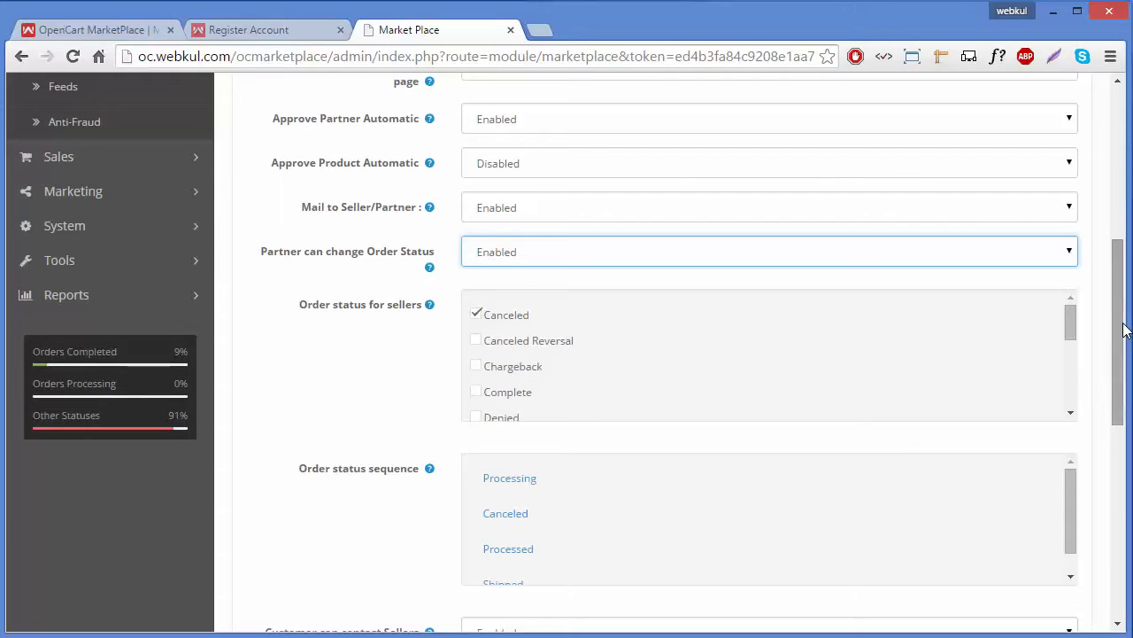
{"action": "mouse_move", "coordinate": [365, 309]}
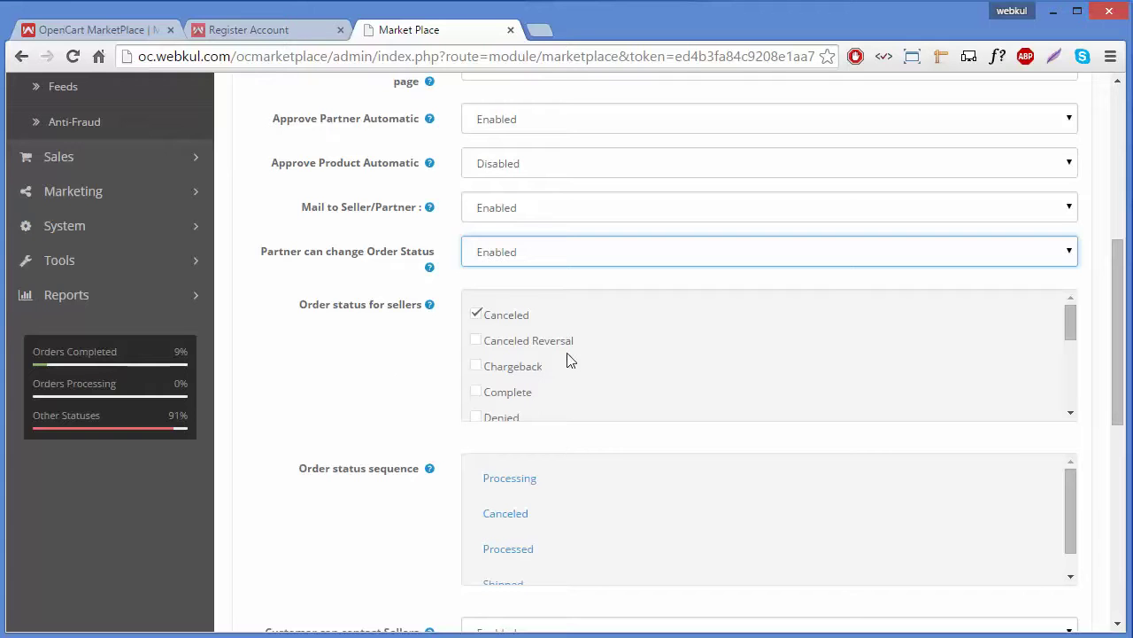
{"action": "mouse_move", "coordinate": [1069, 326]}
{"action": "left_mouse_down"}
{"action": "mouse_move", "coordinate": [1072, 416]}
{"action": "mouse_move", "coordinate": [1064, 321]}
{"action": "left_mouse_up"}
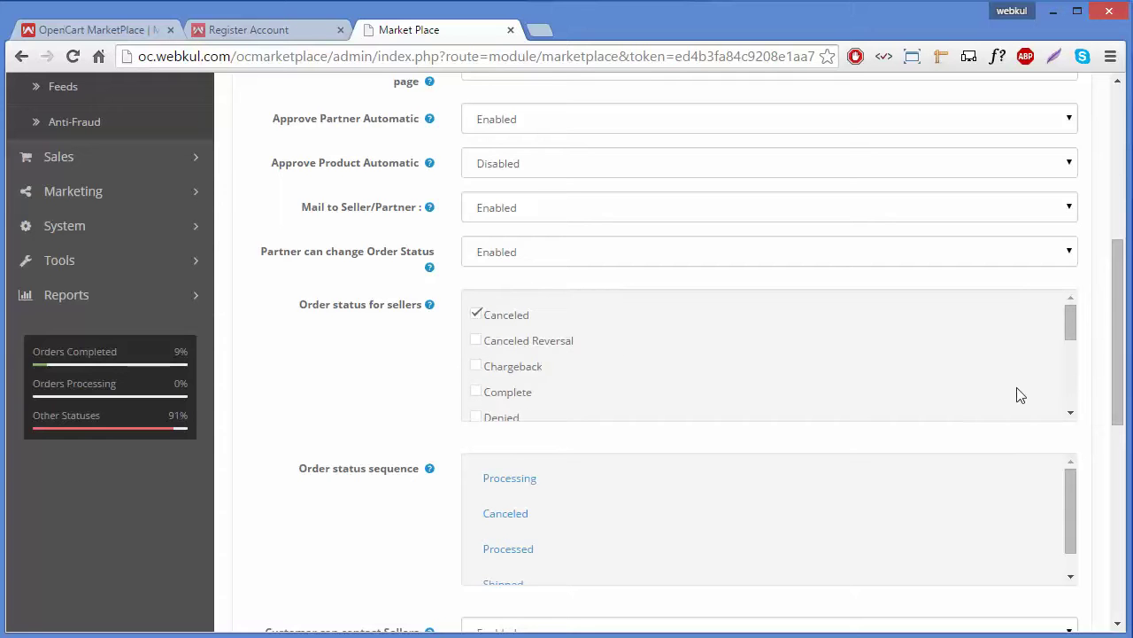
{"action": "left_click_drag", "start_coordinate": [1071, 324], "coordinate": [1076, 379]}
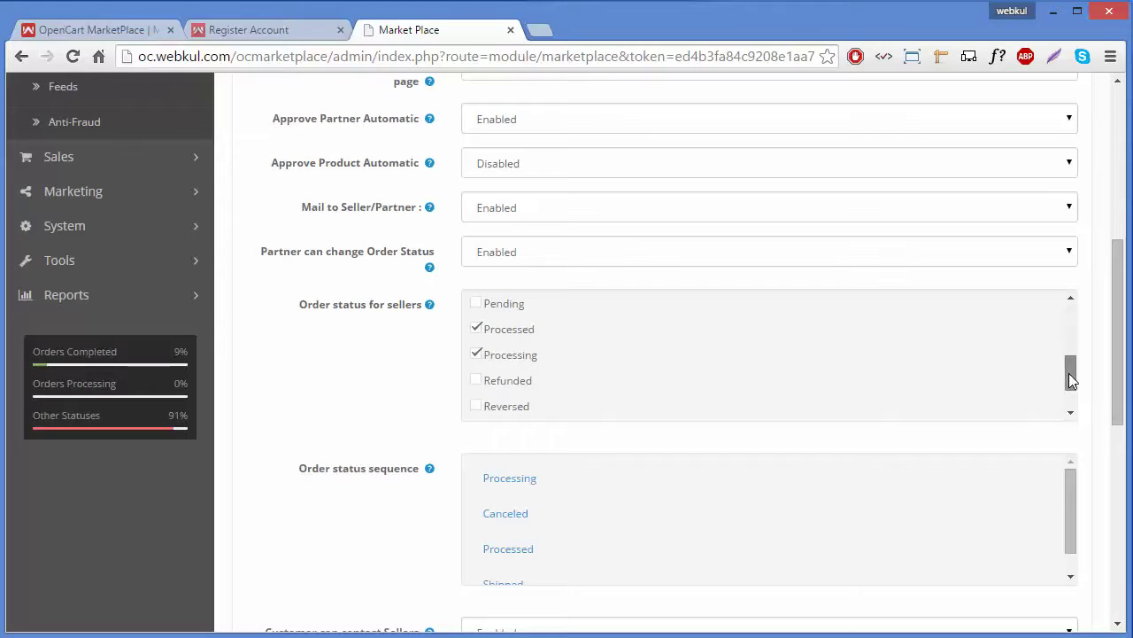
{"action": "left_click_drag", "start_coordinate": [1070, 379], "coordinate": [1071, 317]}
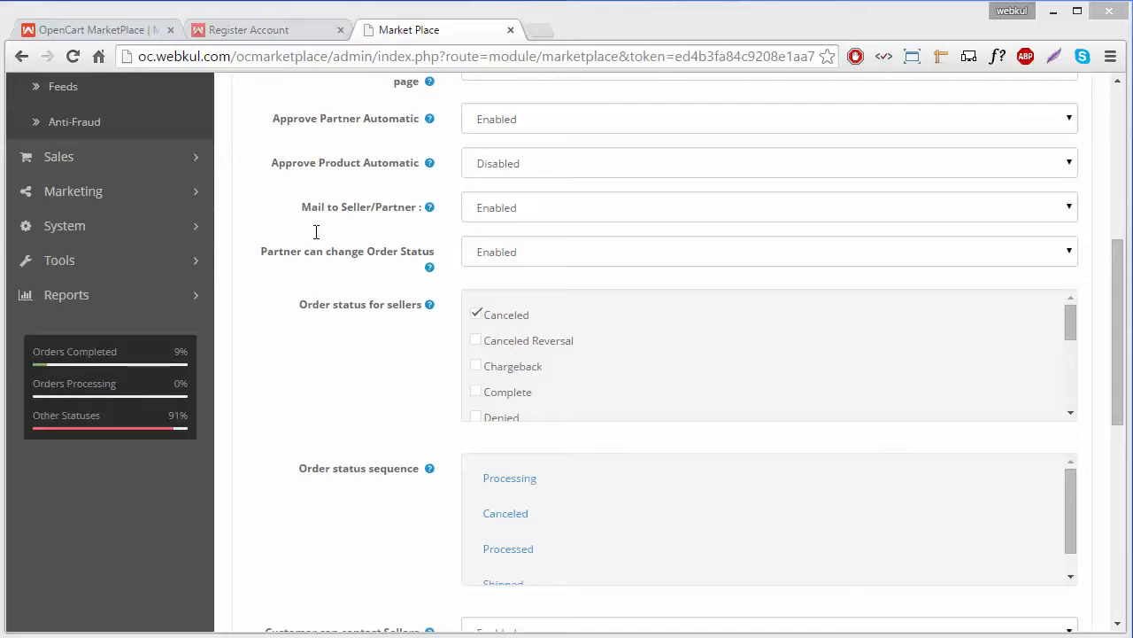
Return to the store's account login page, log in with the prefilled demo seller account and close the welcome pop-up
{"action": "left_click", "coordinate": [266, 36]}
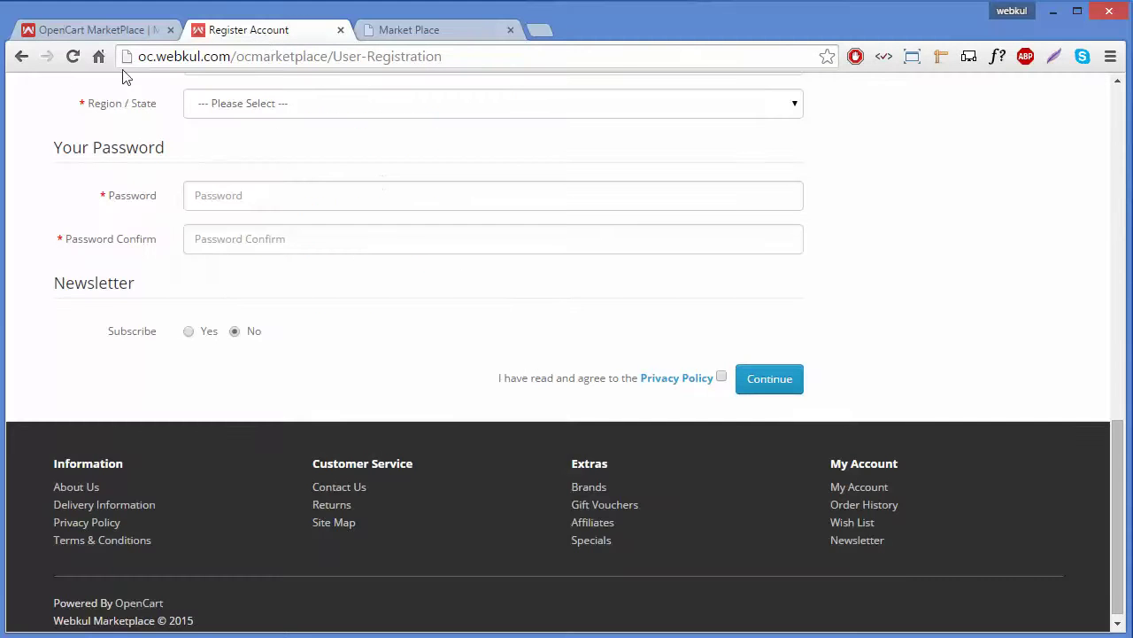
{"action": "left_click", "coordinate": [21, 57]}
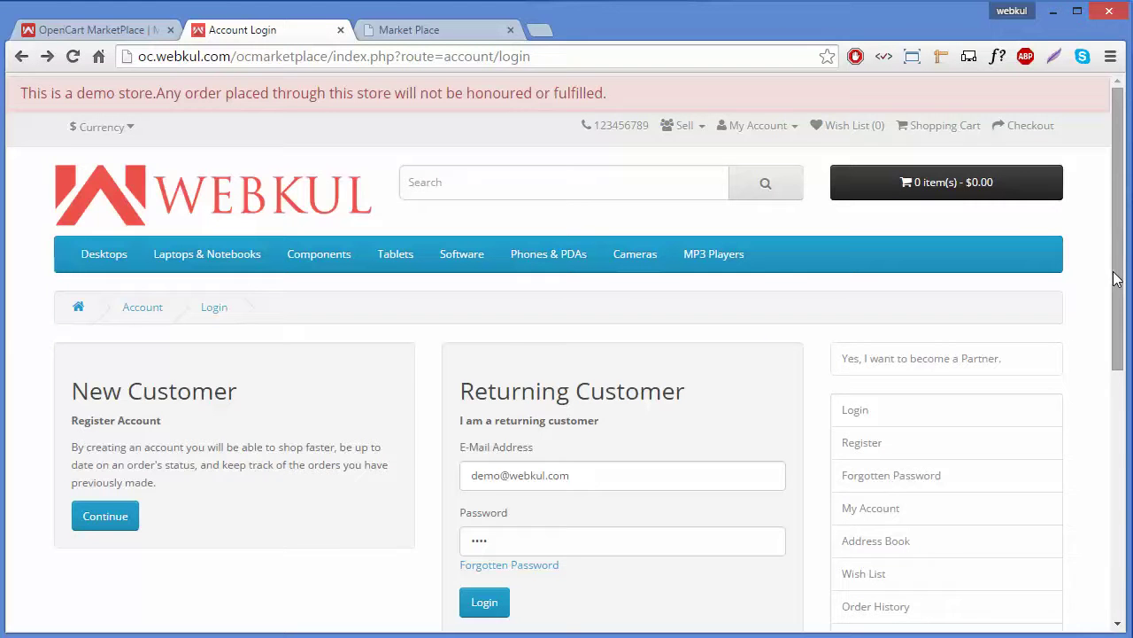
{"action": "left_click_drag", "start_coordinate": [1113, 280], "coordinate": [1116, 322]}
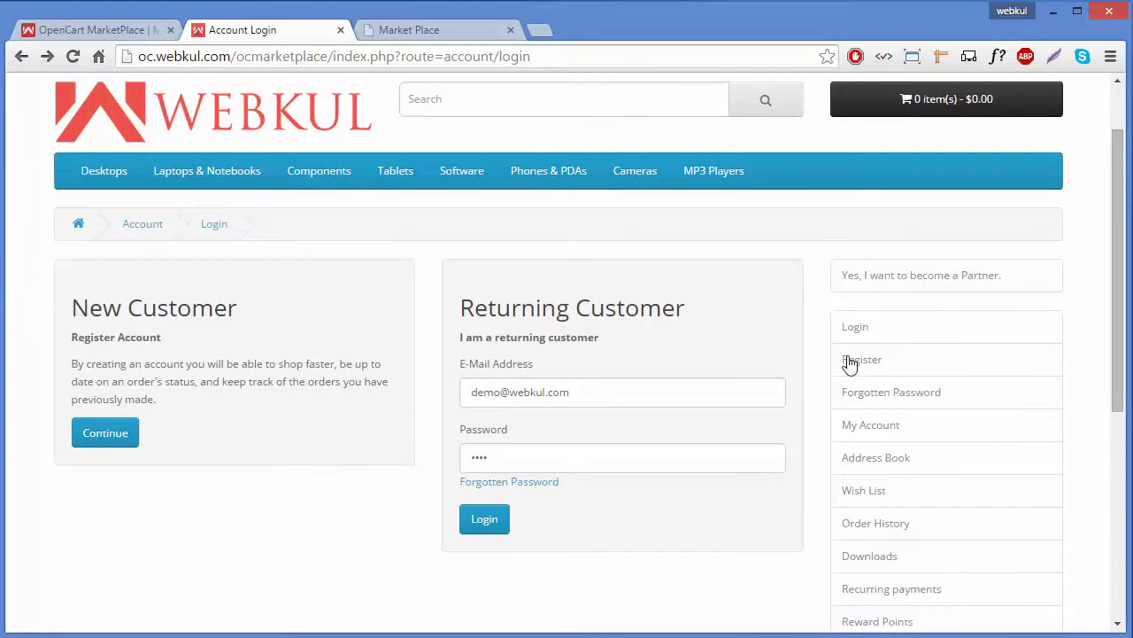
{"action": "left_click", "coordinate": [480, 517]}
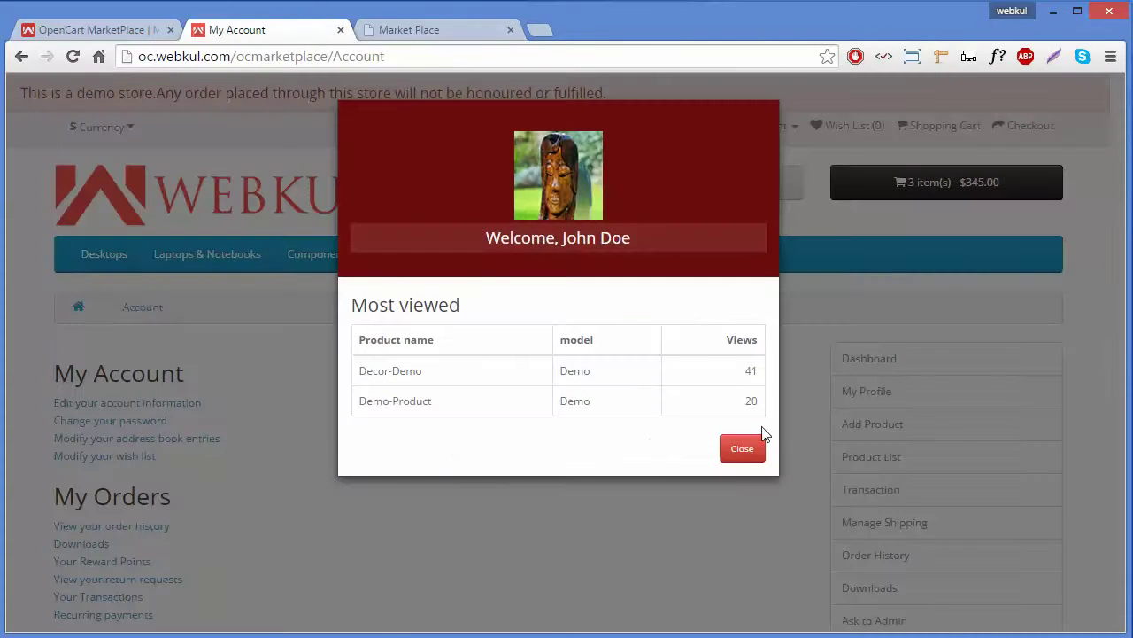
{"action": "left_click", "coordinate": [741, 451]}
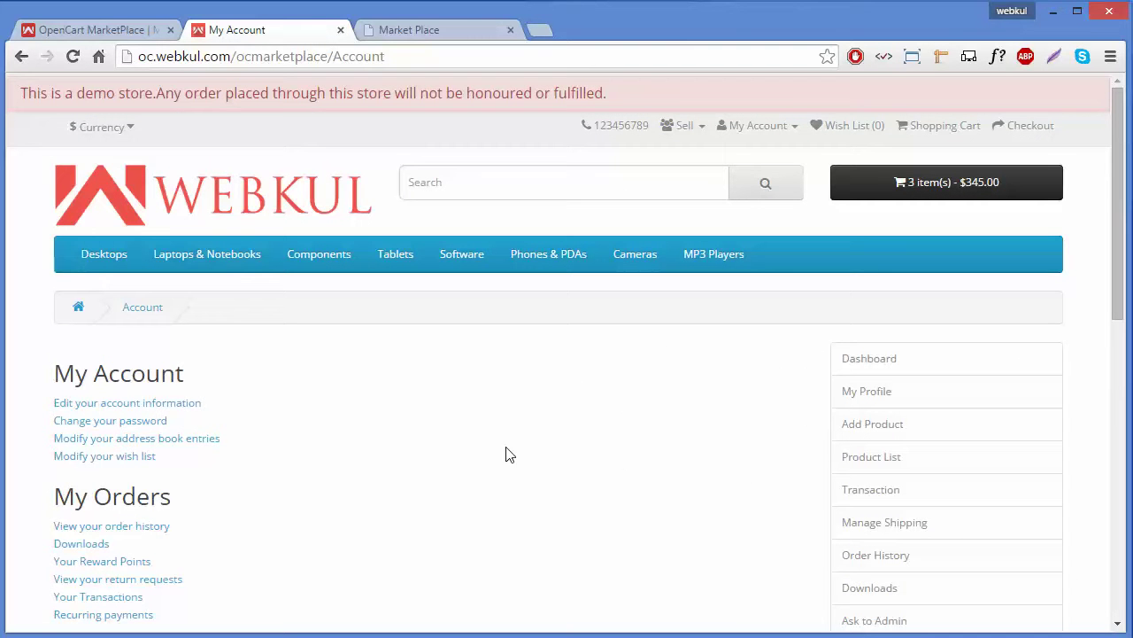
Open the seller's marketplace order history and view the order information of the last order in the list
{"action": "left_click", "coordinate": [878, 561]}
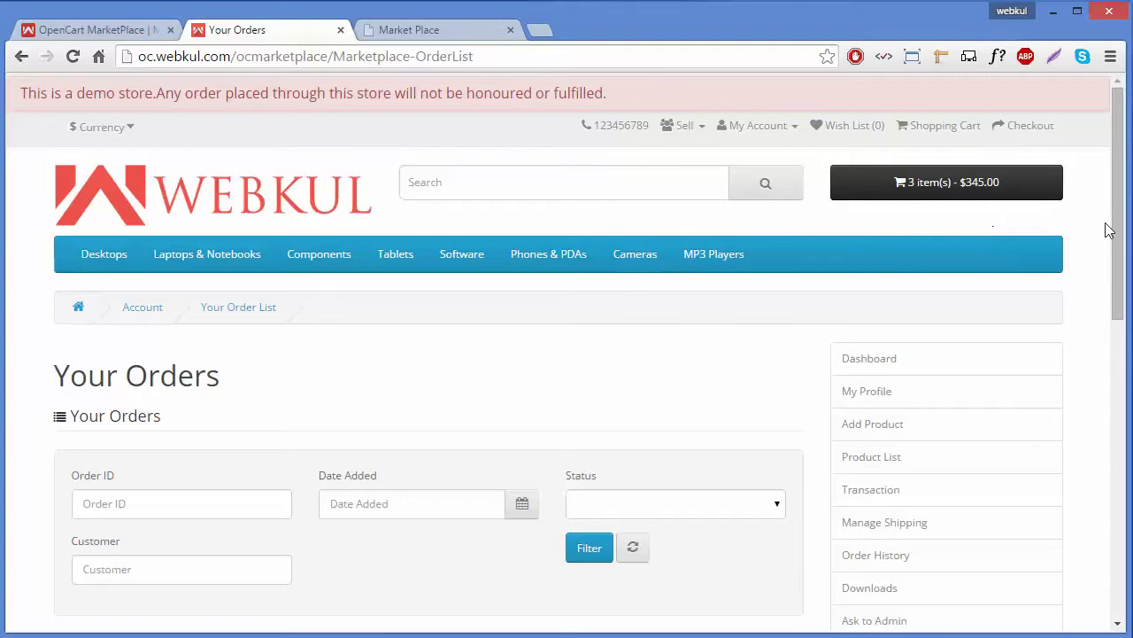
{"action": "left_click_drag", "start_coordinate": [1118, 229], "coordinate": [1114, 455]}
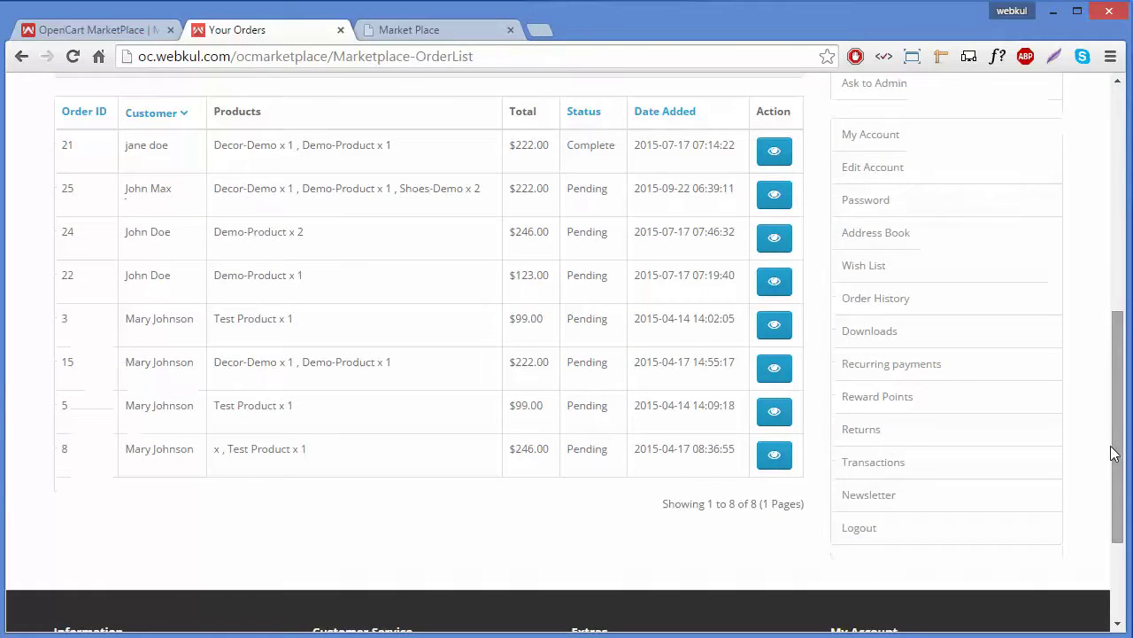
{"action": "left_click", "coordinate": [773, 459]}
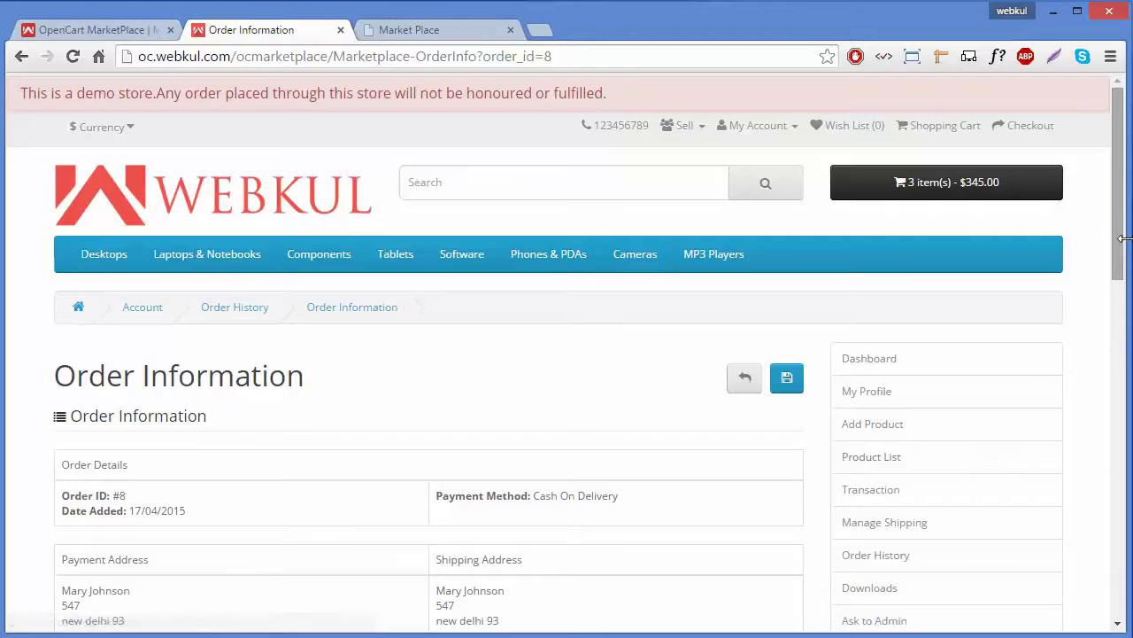
{"action": "left_click_drag", "start_coordinate": [1120, 244], "coordinate": [1125, 445]}
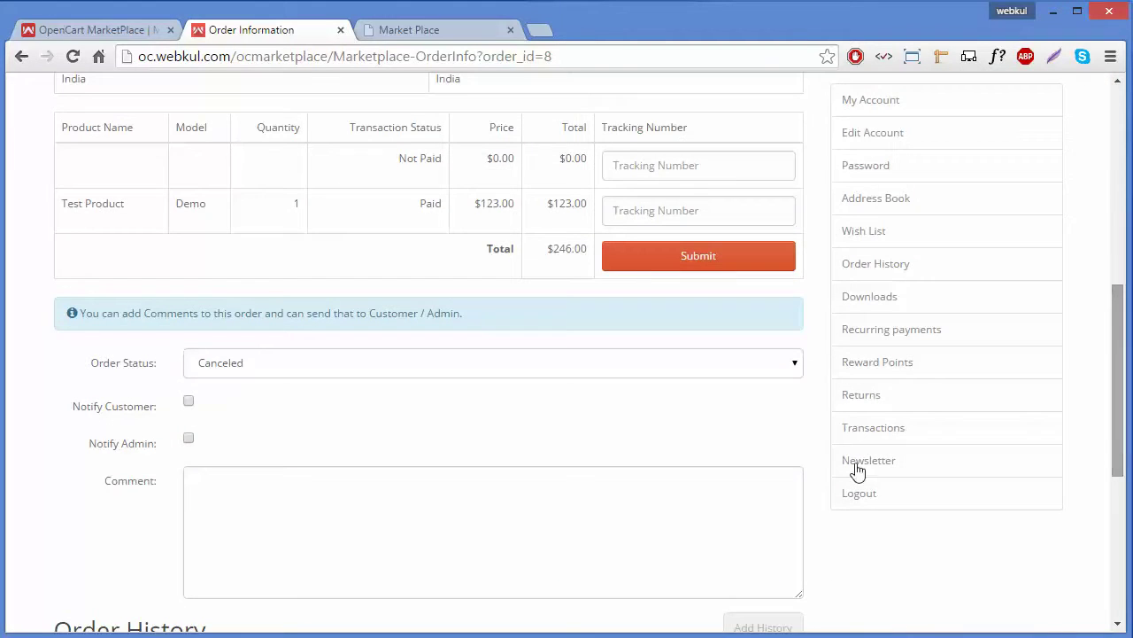
Show the Order Status options available to the seller for this order
{"action": "left_click", "coordinate": [475, 369]}
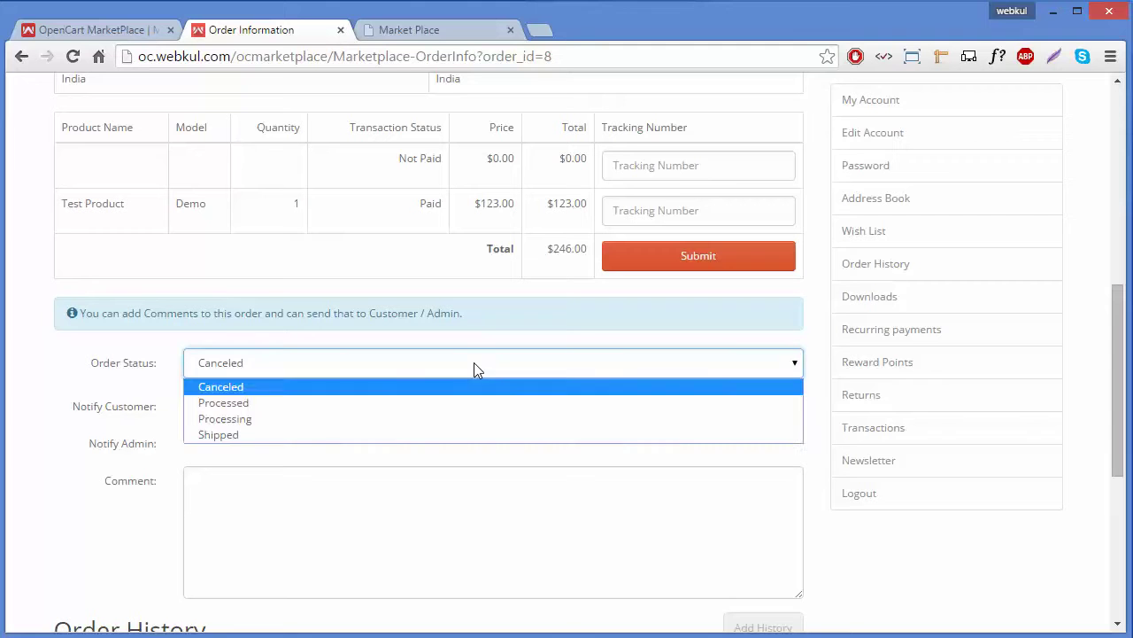
{"action": "left_click", "coordinate": [474, 366]}
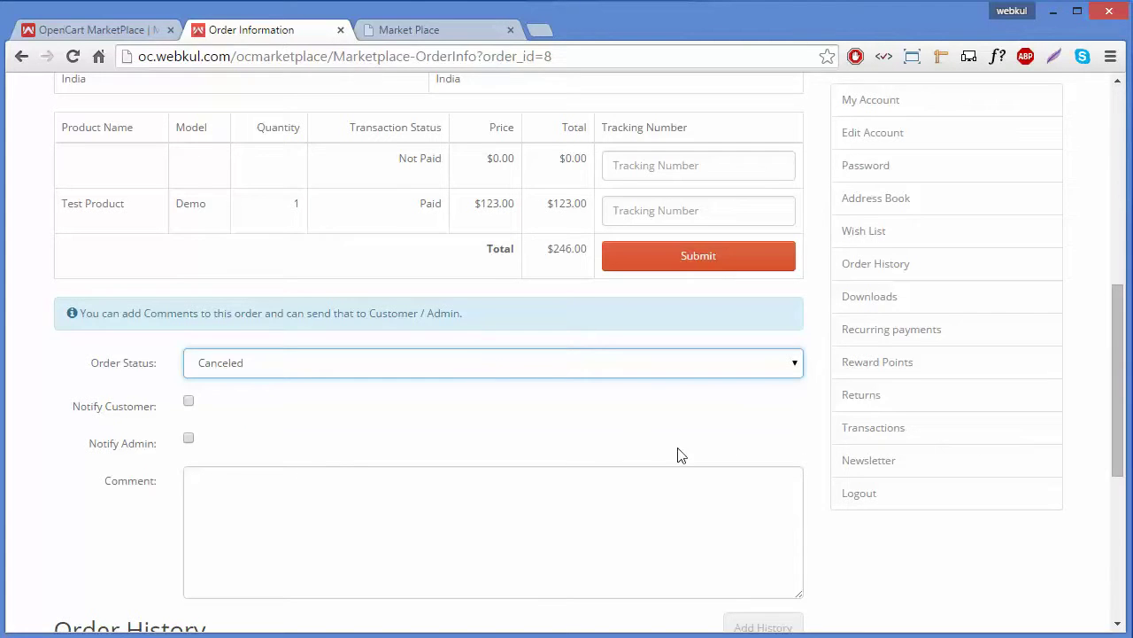
{"action": "left_click", "coordinate": [718, 372]}
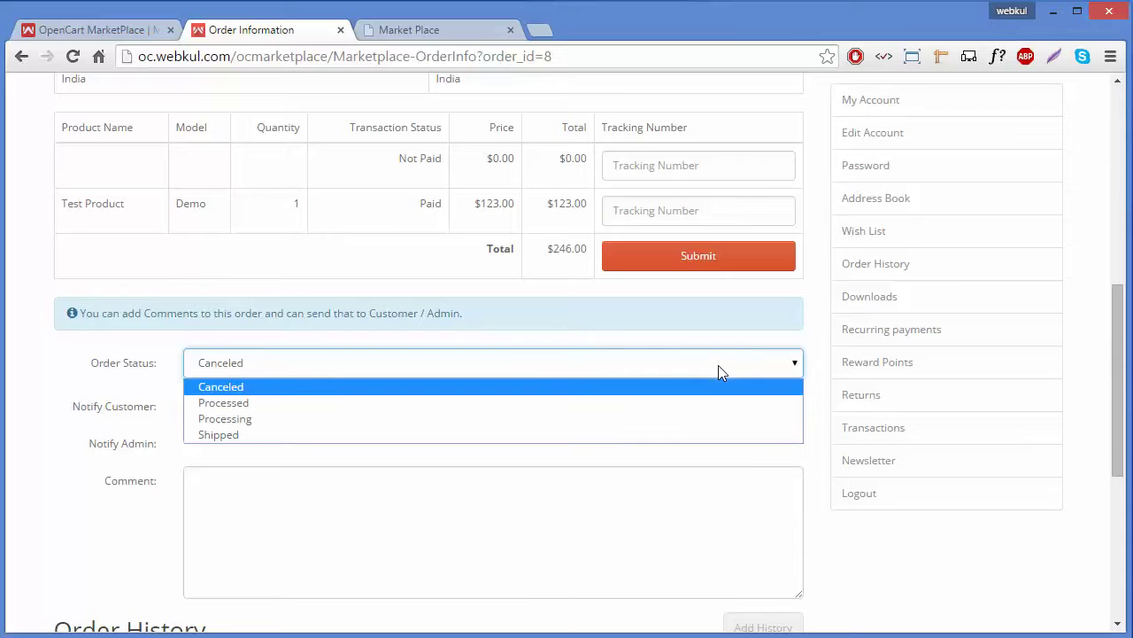
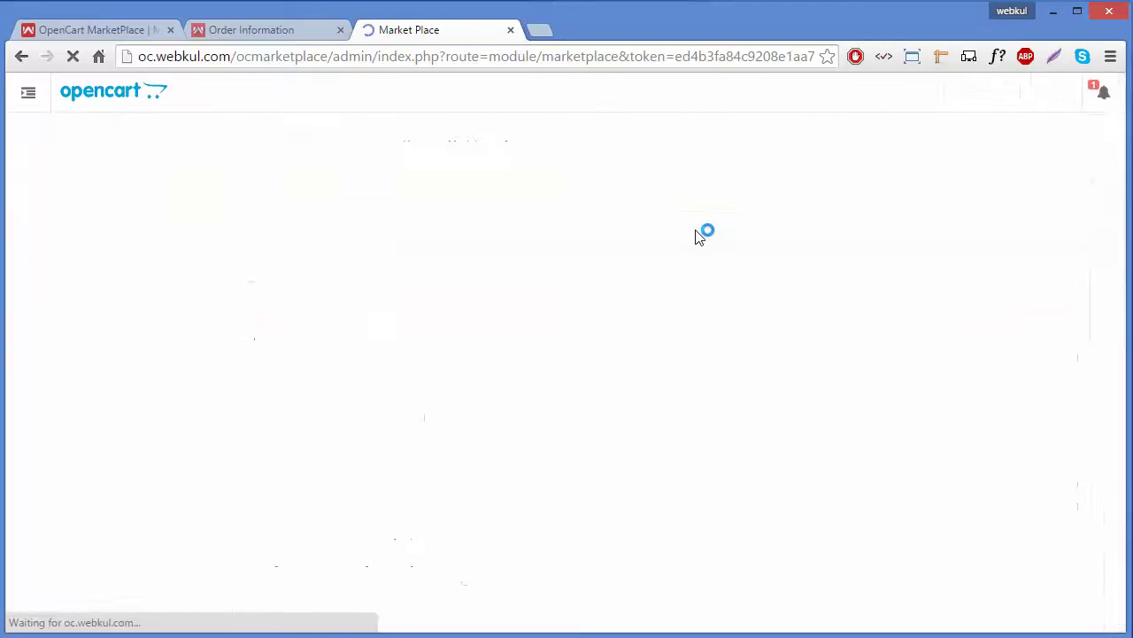
Reload the seller's order information page in the store and show its Order Status options
{"action": "left_click", "coordinate": [271, 32]}
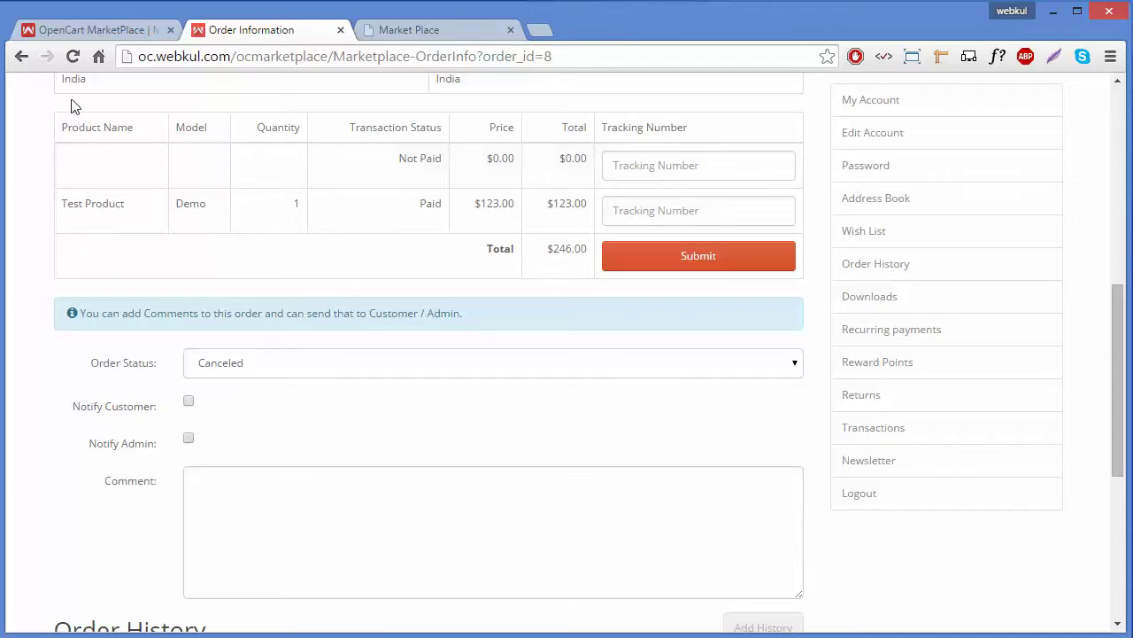
{"action": "left_click", "coordinate": [72, 57]}
{"action": "left_click", "coordinate": [733, 376]}
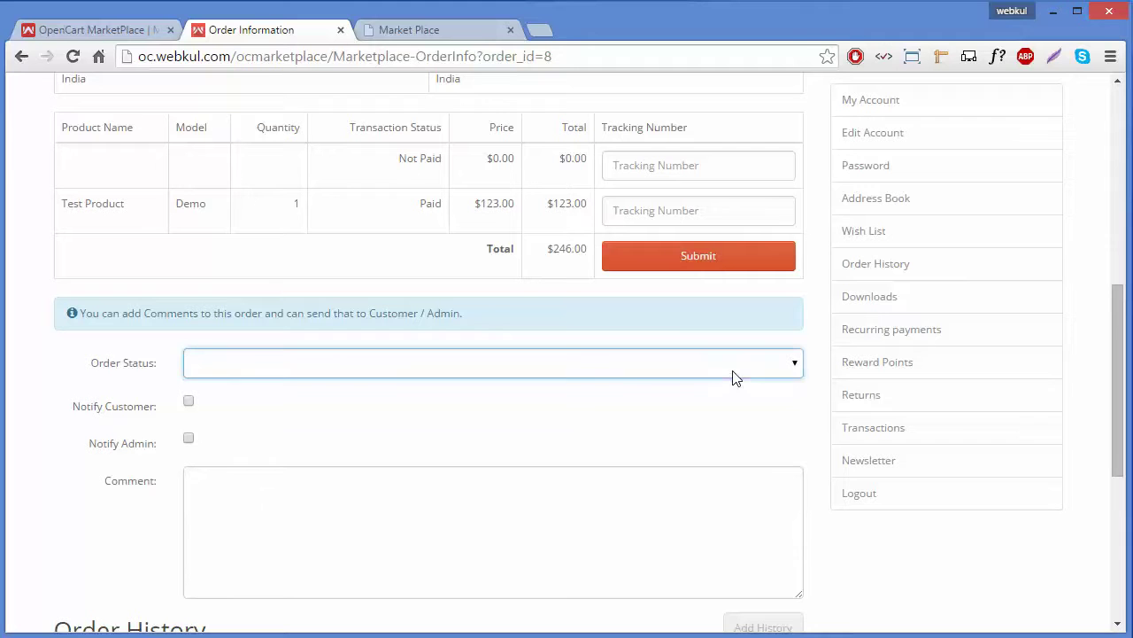
{"action": "left_click", "coordinate": [795, 368]}
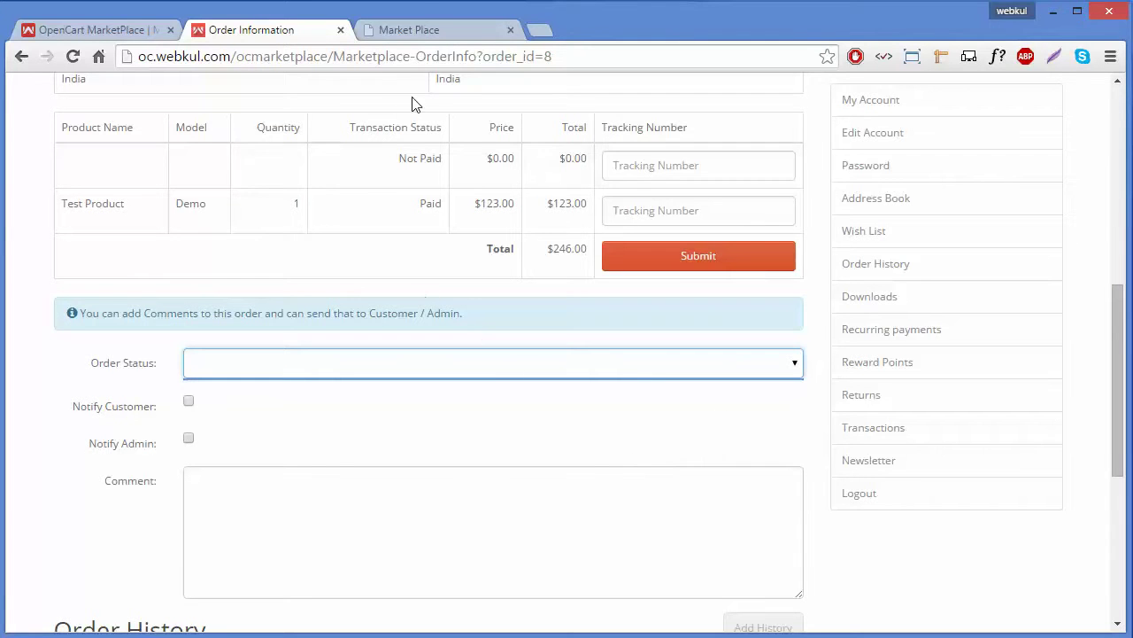
Return to the Marketplace module's General settings and set Partner can change Order Status to Enabled
{"action": "left_click", "coordinate": [421, 28]}
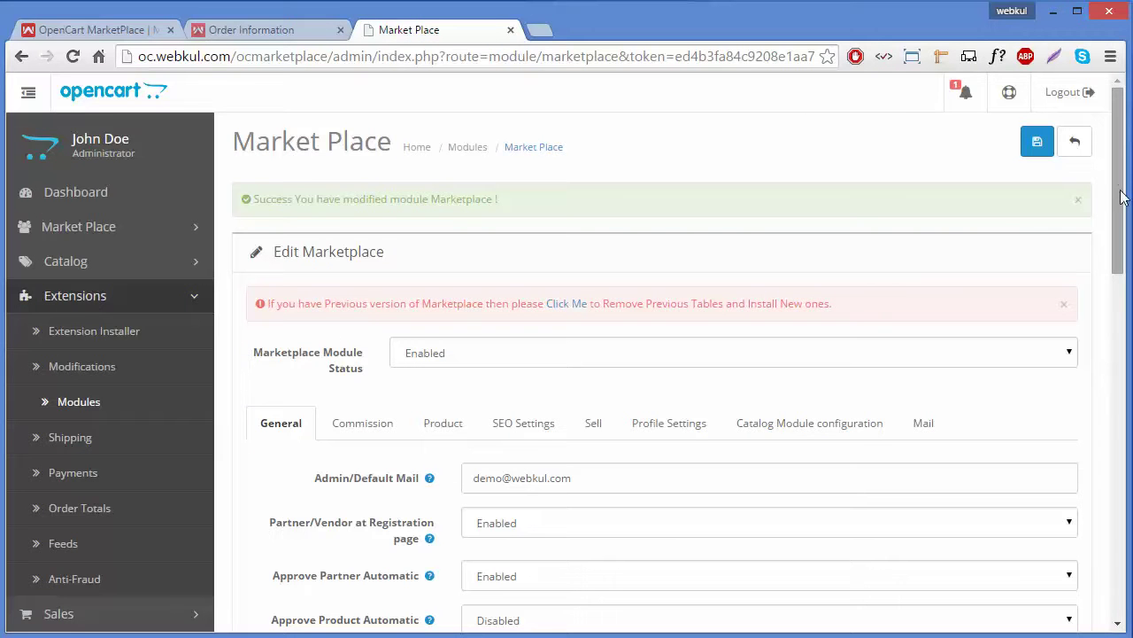
{"action": "left_click_drag", "start_coordinate": [1118, 199], "coordinate": [1122, 529]}
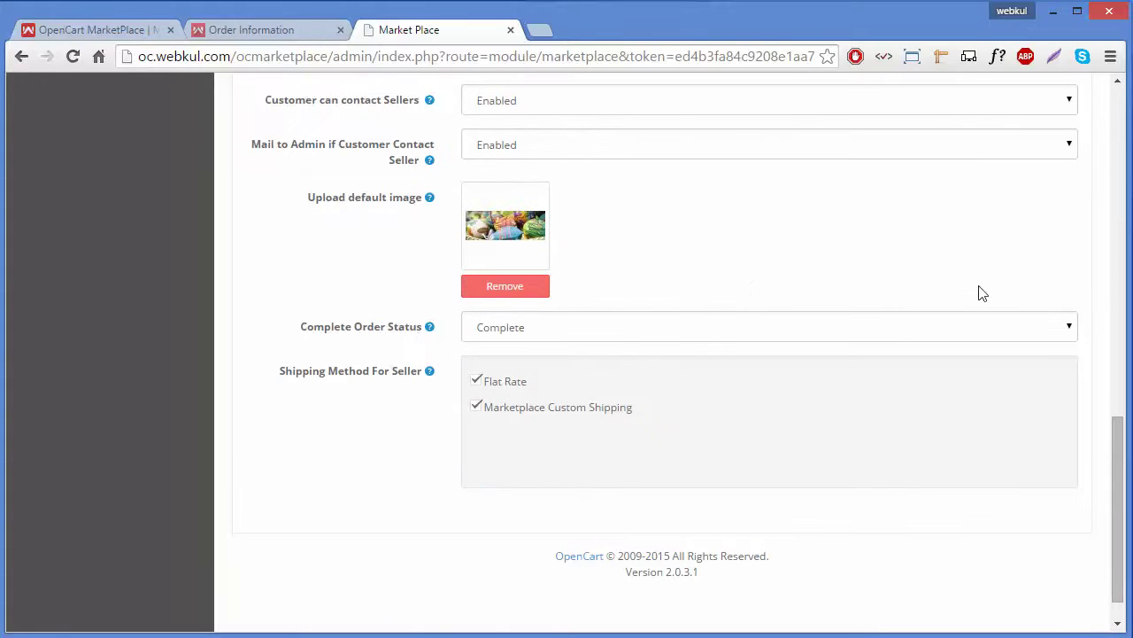
{"action": "left_click_drag", "start_coordinate": [1120, 483], "coordinate": [1106, 316]}
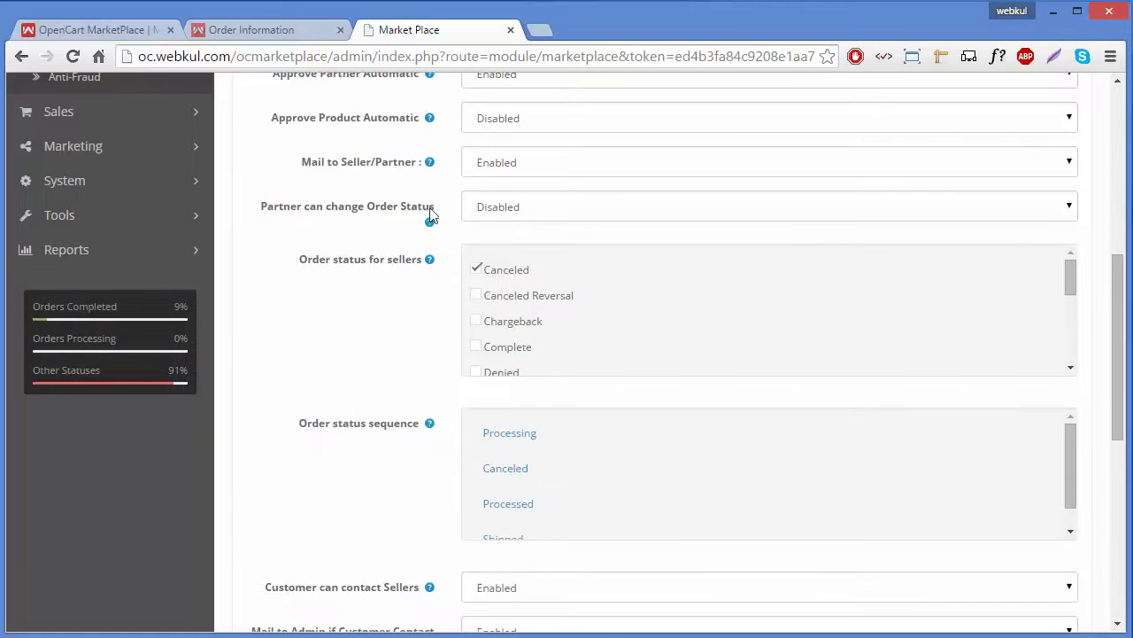
{"action": "left_click", "coordinate": [518, 206]}
{"action": "left_click", "coordinate": [501, 241]}
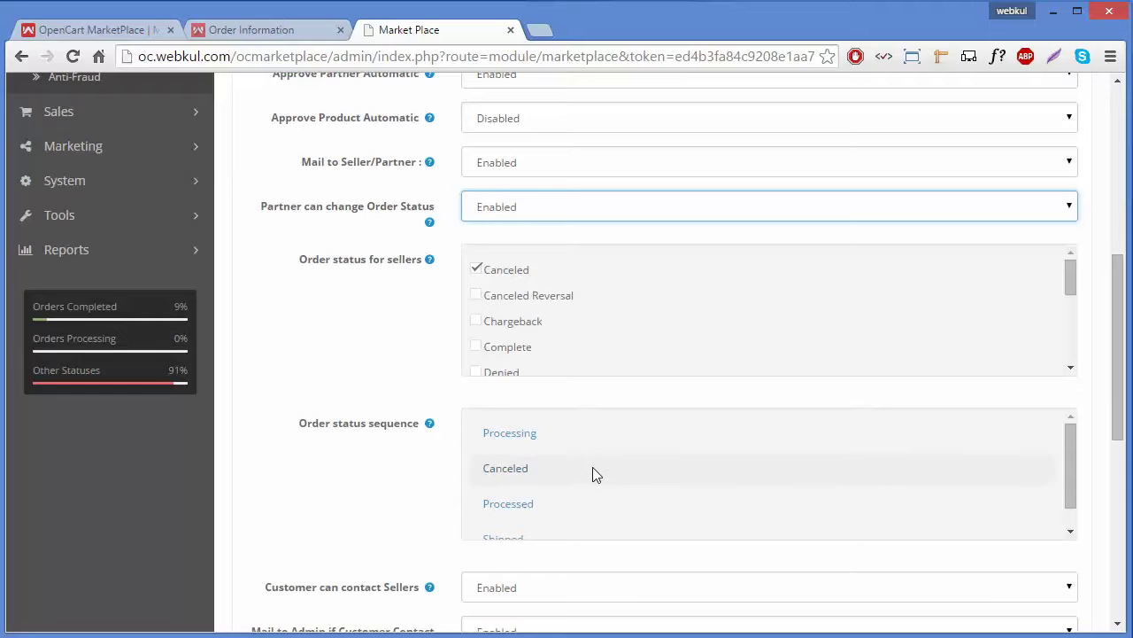
Reorder the Order status sequence so that Canceled comes last, after Processed and Shipped
{"action": "mouse_move", "coordinate": [593, 470]}
{"action": "left_mouse_down"}
{"action": "mouse_move", "coordinate": [598, 508]}
{"action": "mouse_move", "coordinate": [601, 466]}
{"action": "left_mouse_up"}
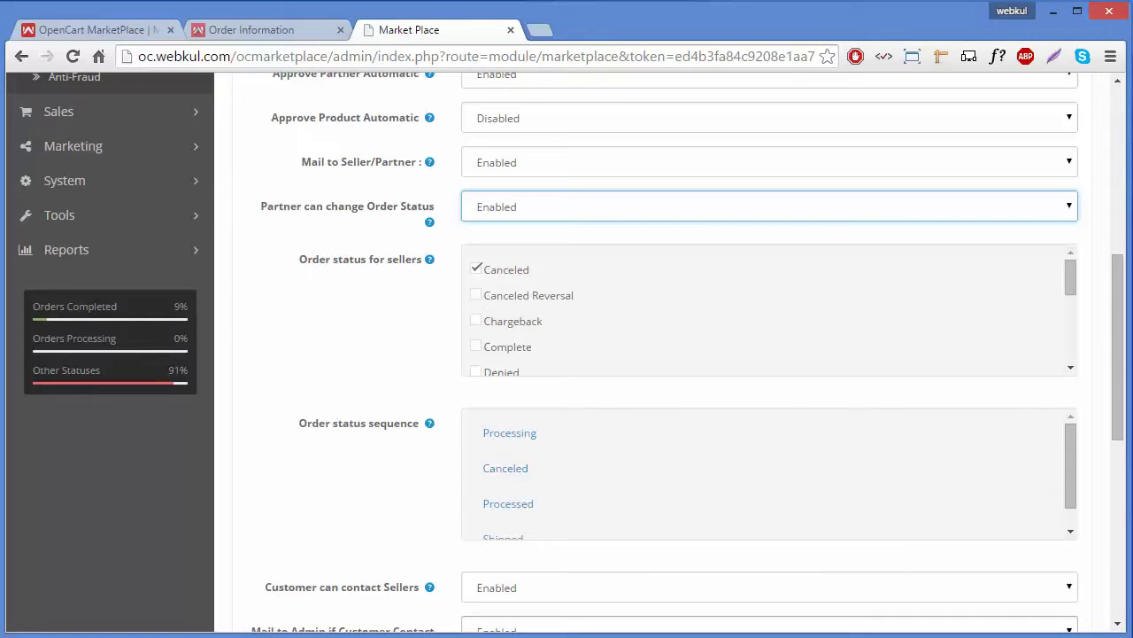
{"action": "left_click", "coordinate": [540, 462]}
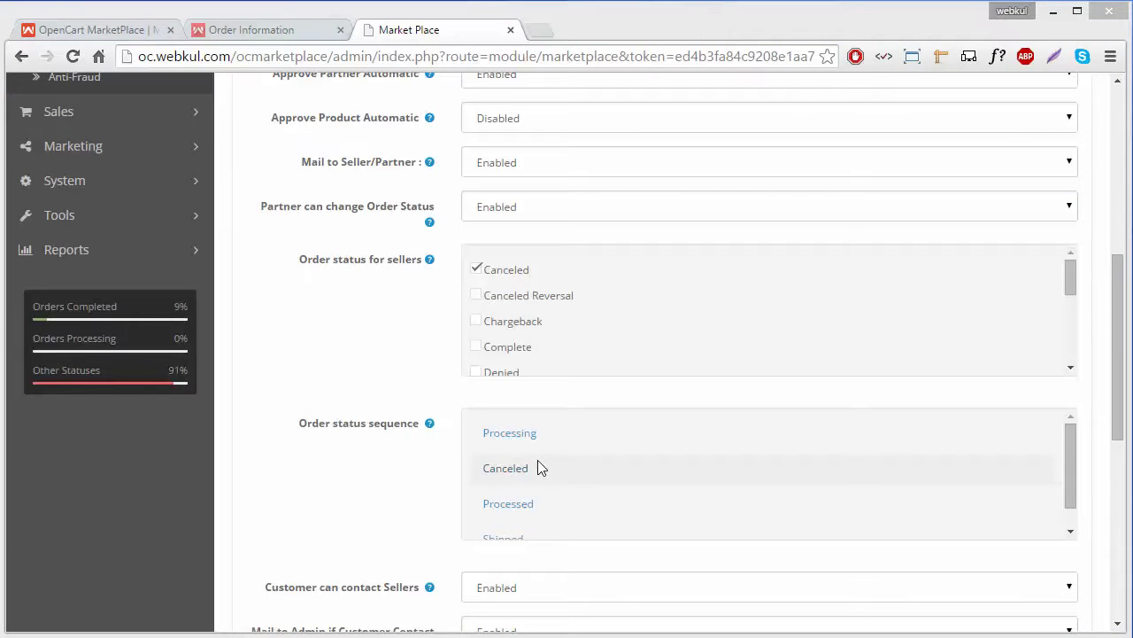
{"action": "left_click_drag", "start_coordinate": [540, 468], "coordinate": [551, 523]}
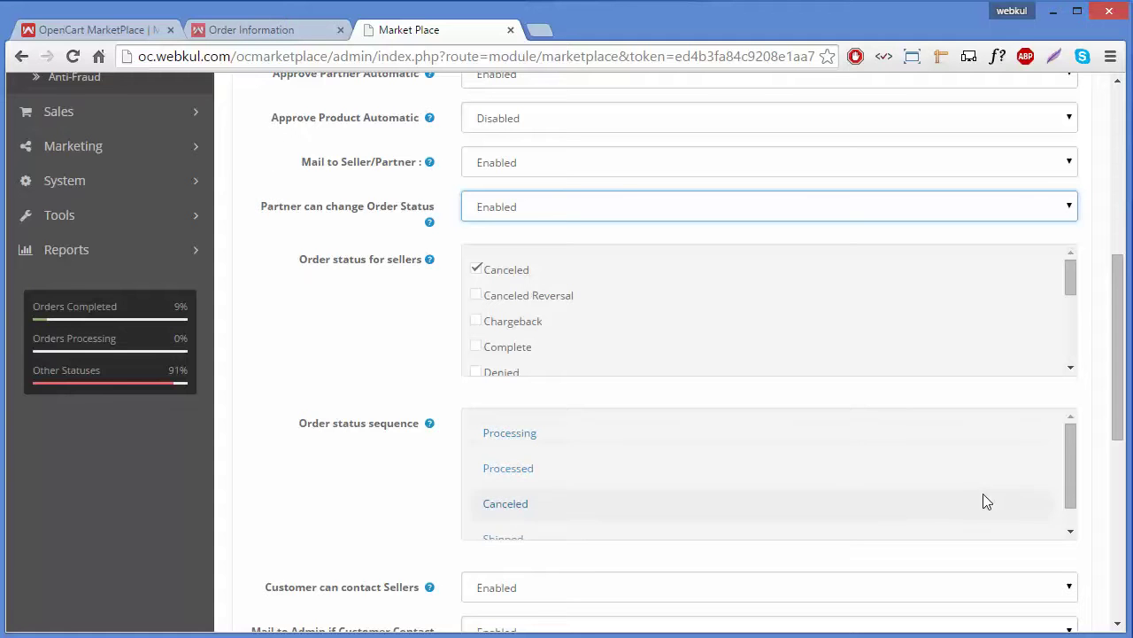
{"action": "left_click_drag", "start_coordinate": [1067, 457], "coordinate": [1069, 486]}
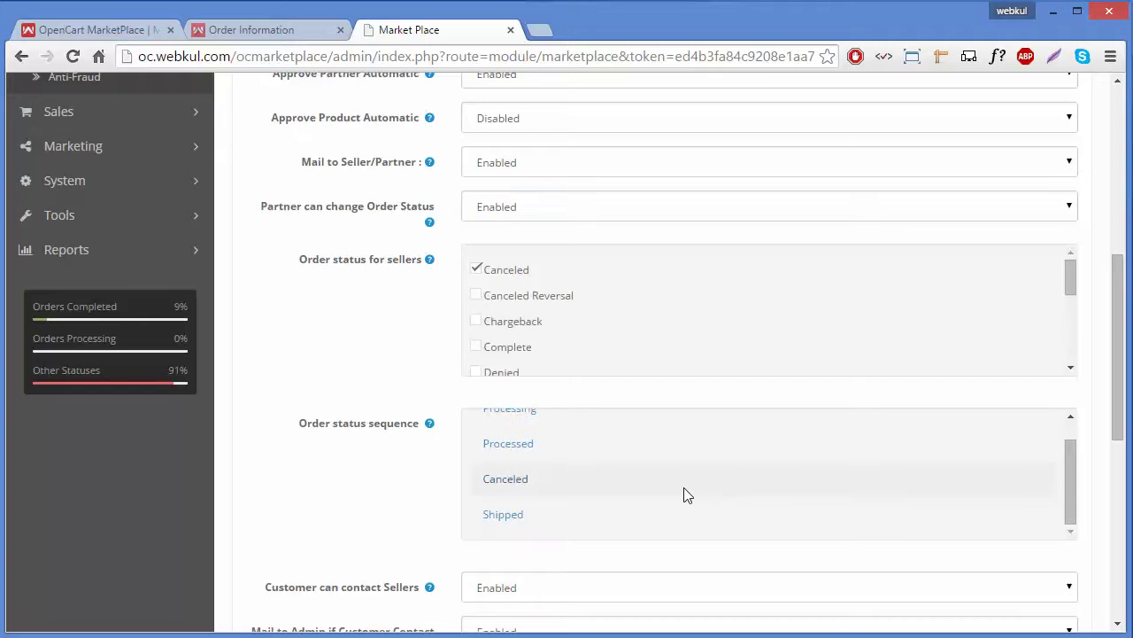
{"action": "left_click_drag", "start_coordinate": [683, 489], "coordinate": [683, 530]}
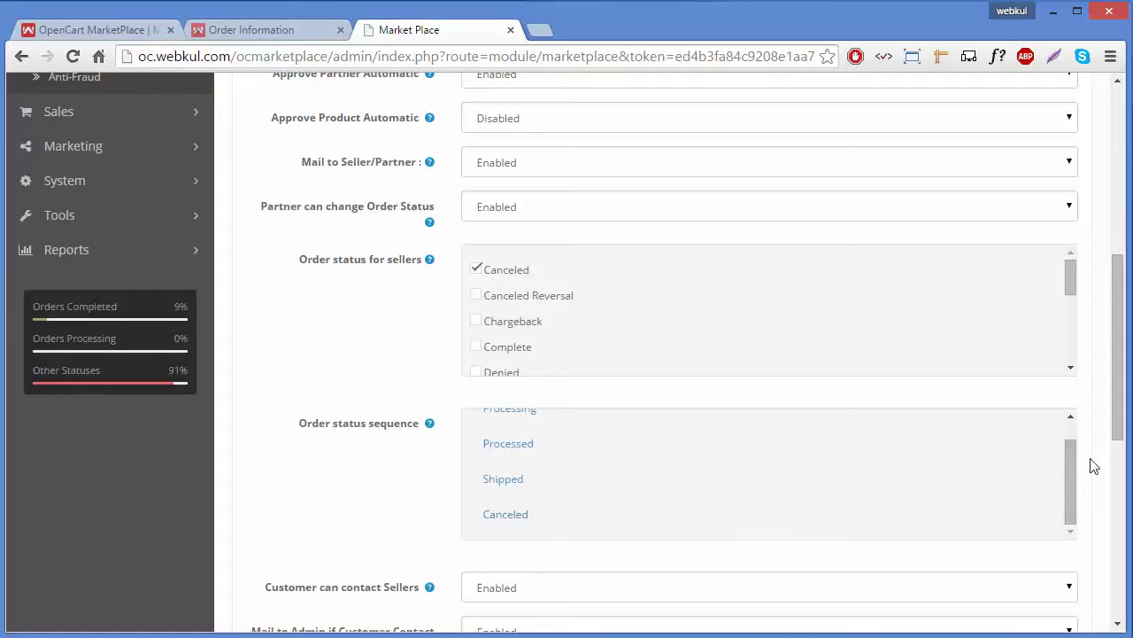
Show the options of the Customer can contact Sellers setting and keep it Enabled
{"action": "left_click_drag", "start_coordinate": [1118, 394], "coordinate": [1121, 477]}
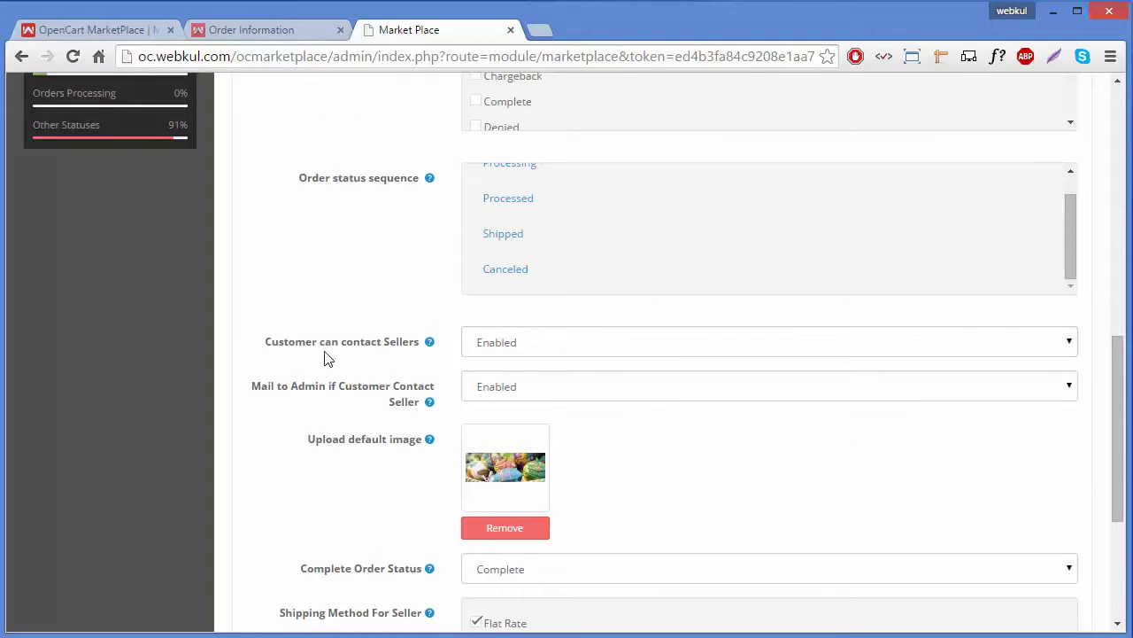
{"action": "left_click", "coordinate": [1009, 569]}
{"action": "left_click", "coordinate": [541, 353]}
{"action": "left_click", "coordinate": [526, 383]}
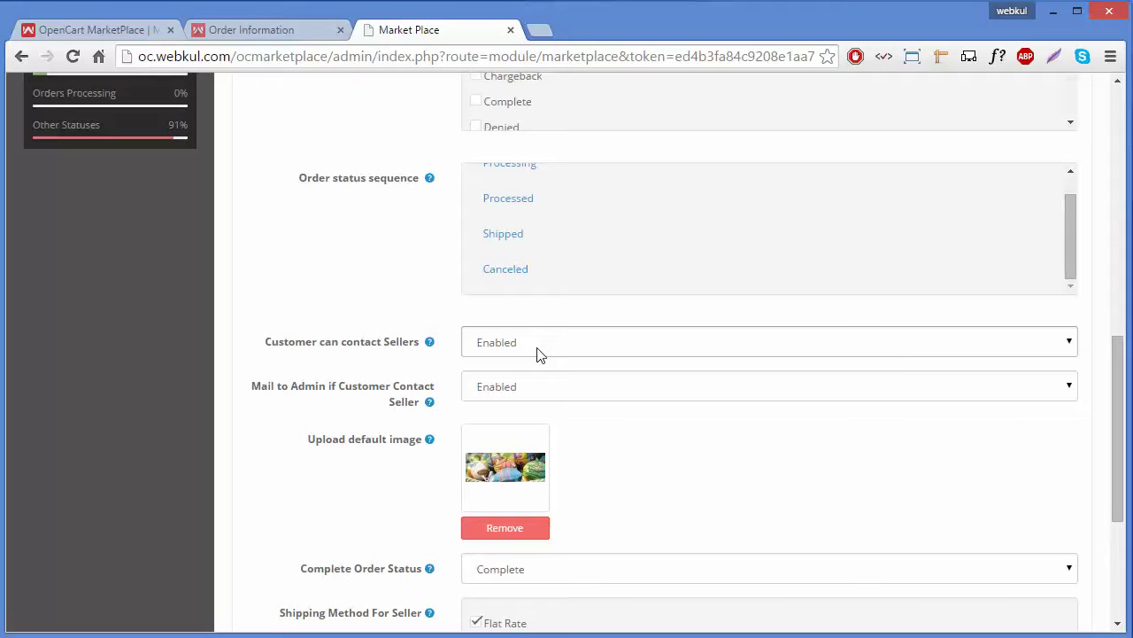
{"action": "left_click", "coordinate": [487, 344]}
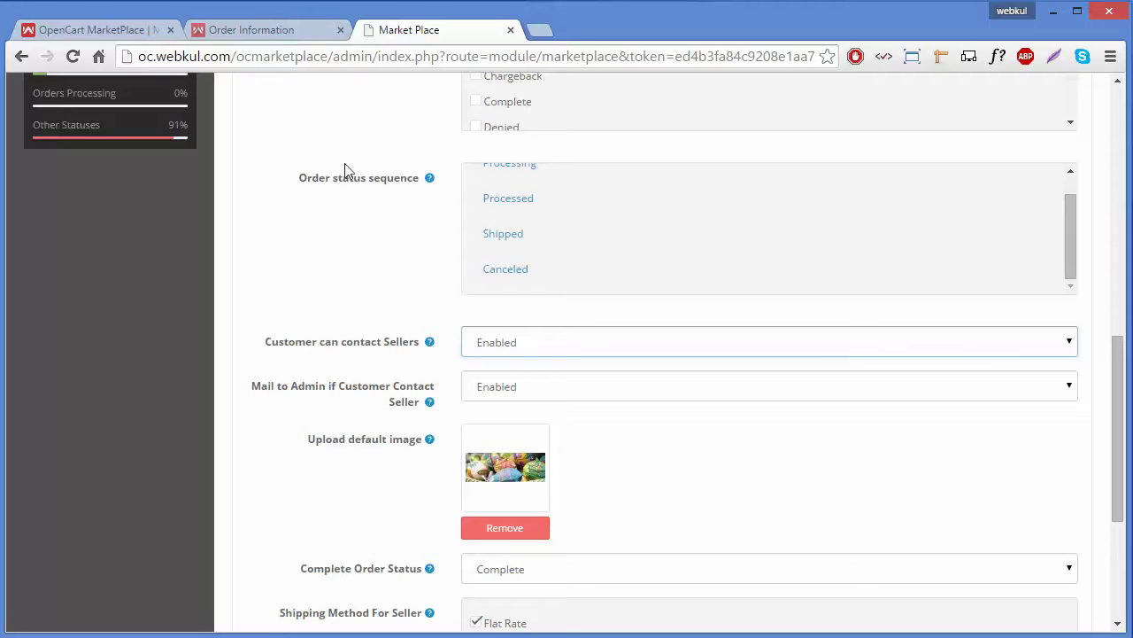
Go back to the store's order information page and log out of the seller account
{"action": "left_click", "coordinate": [292, 33]}
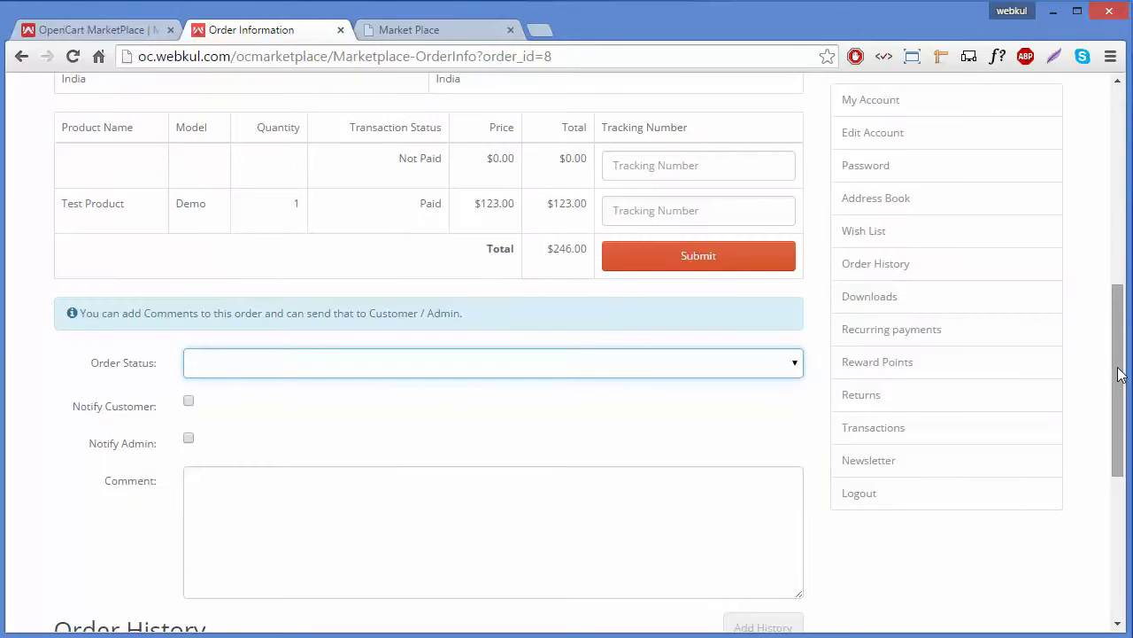
{"action": "left_click_drag", "start_coordinate": [1118, 374], "coordinate": [1113, 159]}
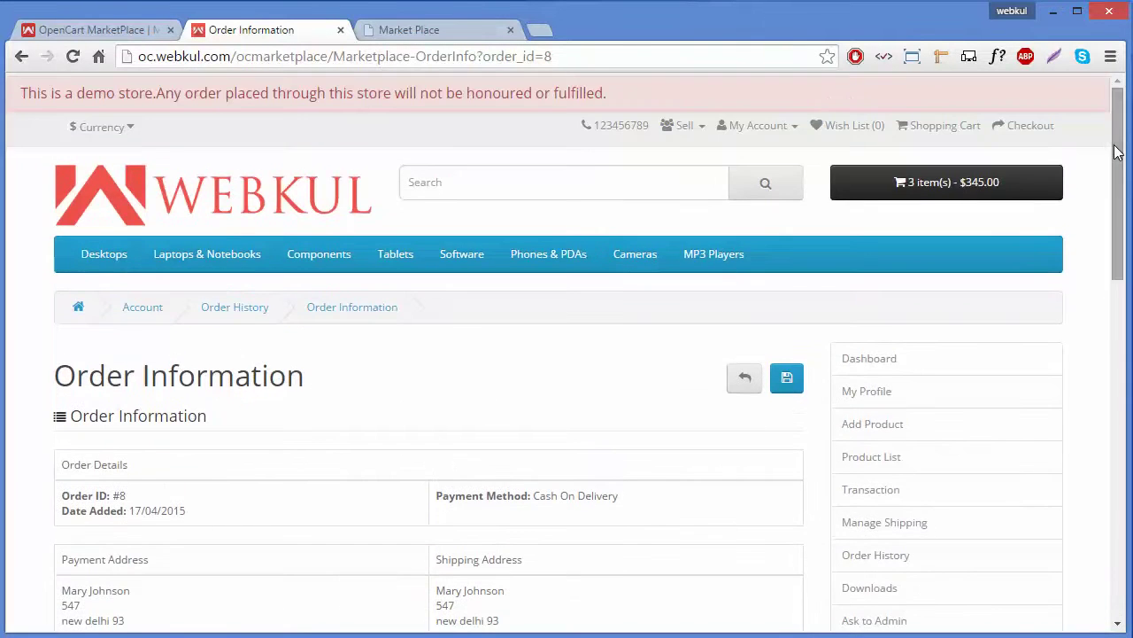
{"action": "left_click", "coordinate": [755, 128]}
{"action": "left_click", "coordinate": [689, 245]}
{"action": "mouse_move", "coordinate": [712, 248]}
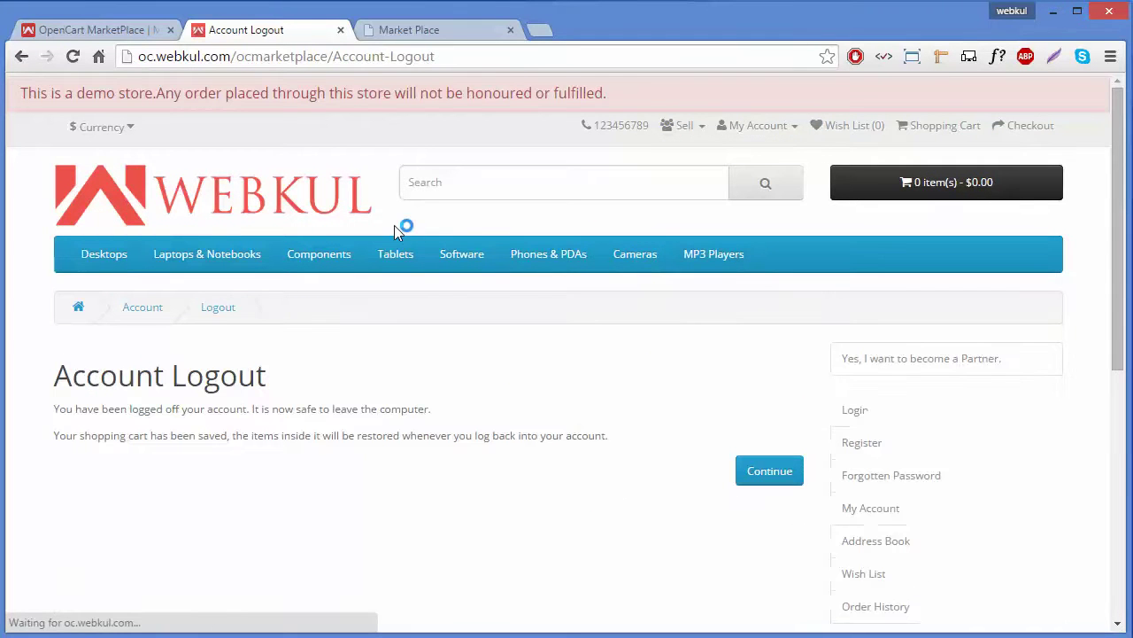
Search the store for "demo decor", open the Decor-Demo product and view its seller contact section
{"action": "left_click", "coordinate": [446, 182]}
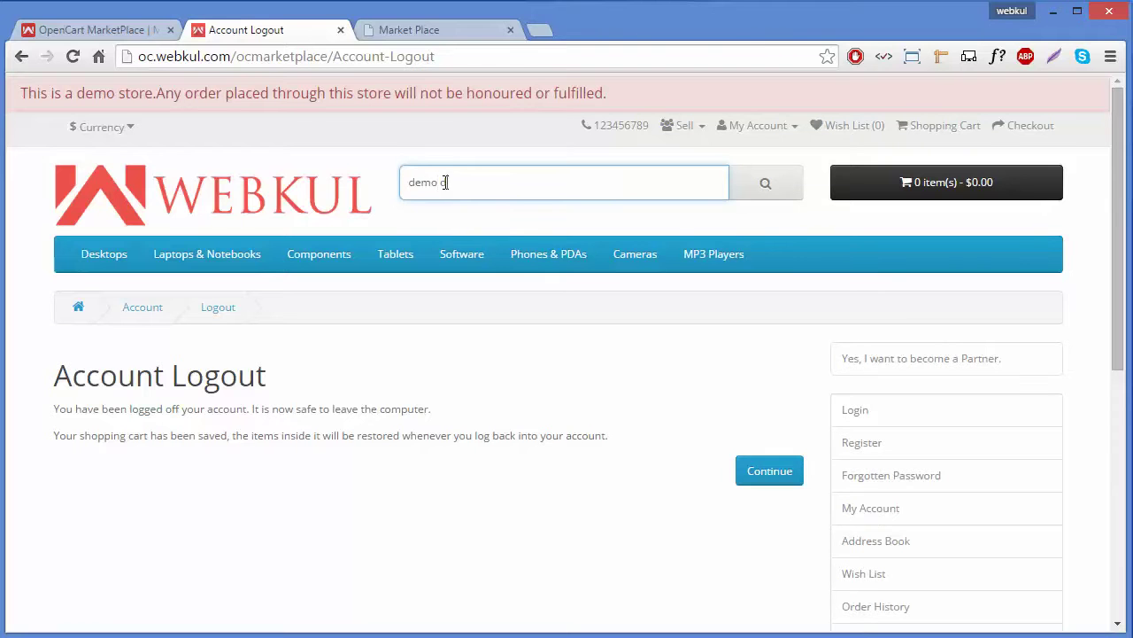
{"action": "key", "text": "Return"}
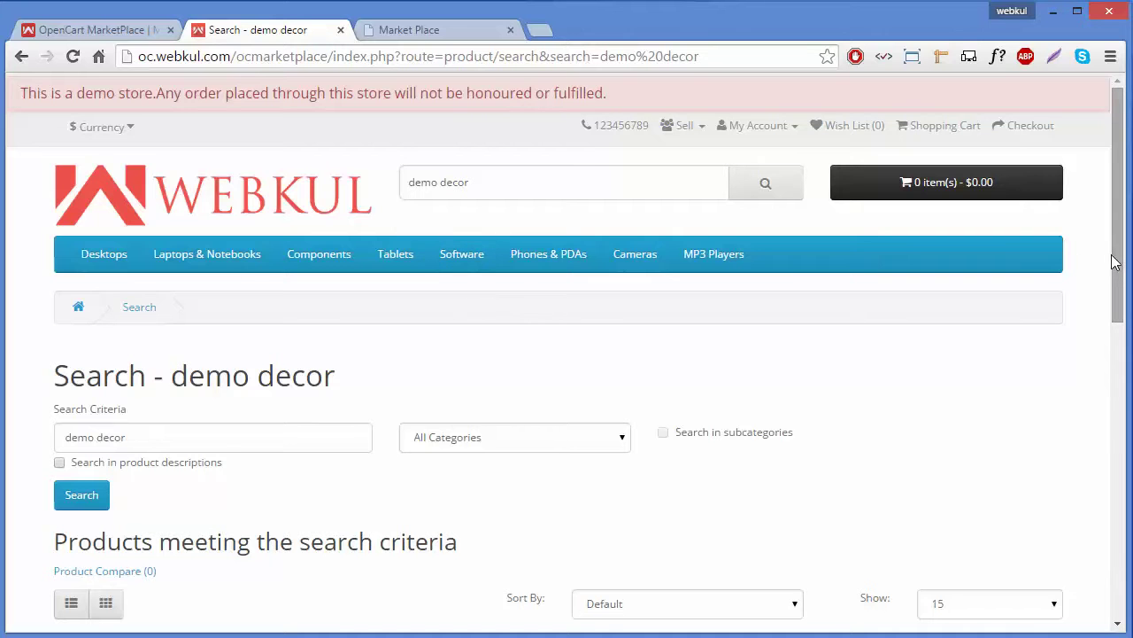
{"action": "left_click_drag", "start_coordinate": [1117, 262], "coordinate": [1114, 413]}
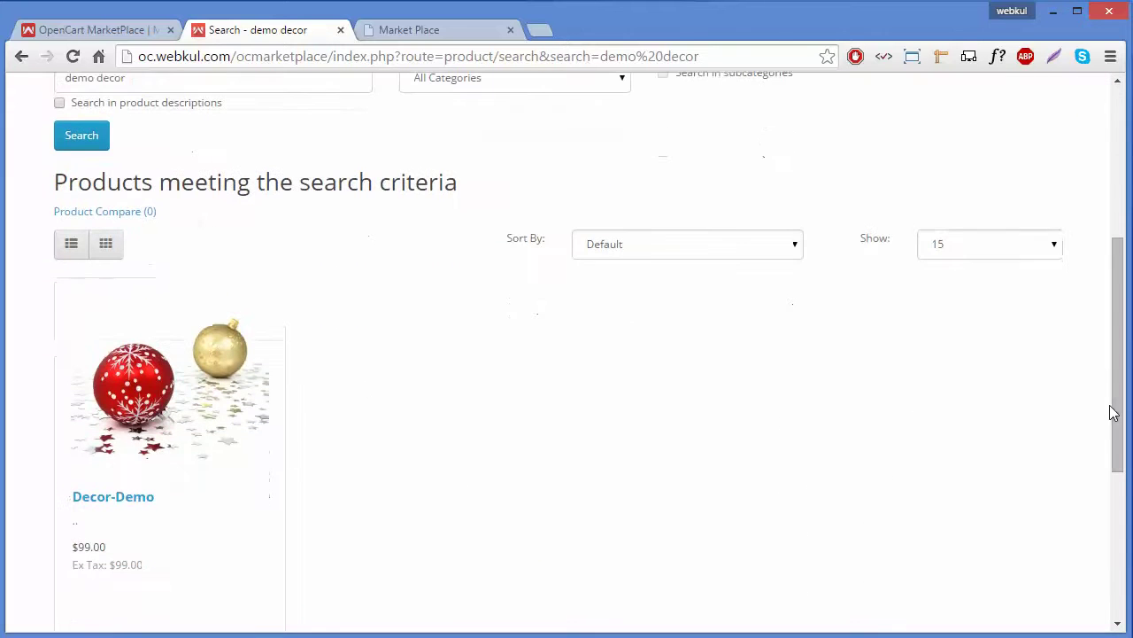
{"action": "left_click", "coordinate": [139, 404]}
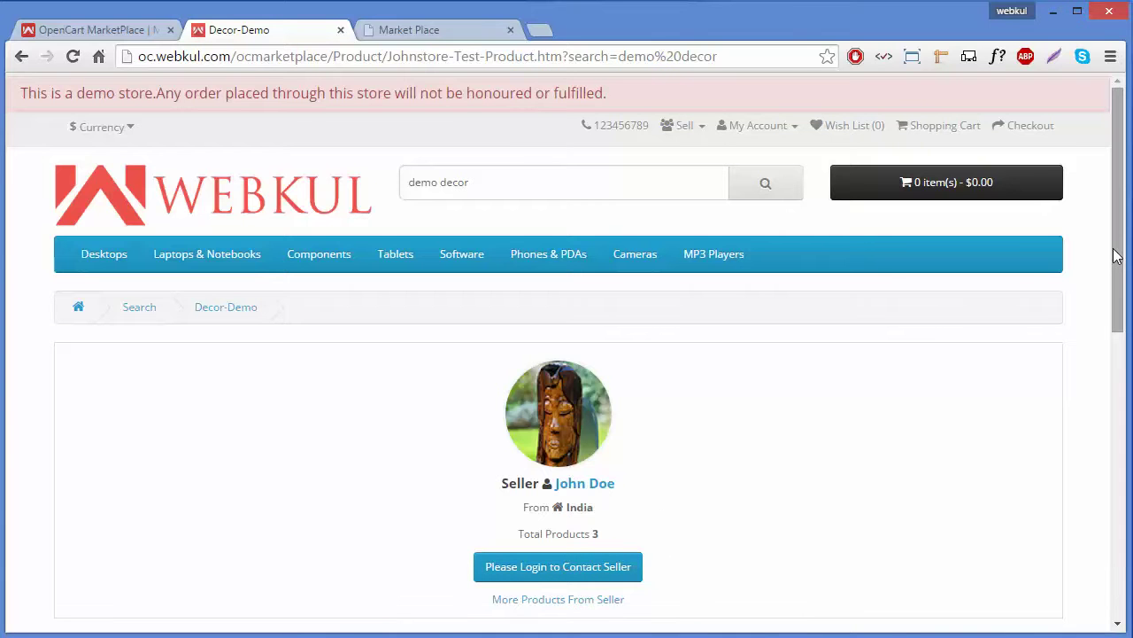
{"action": "left_click_drag", "start_coordinate": [1116, 256], "coordinate": [1115, 345]}
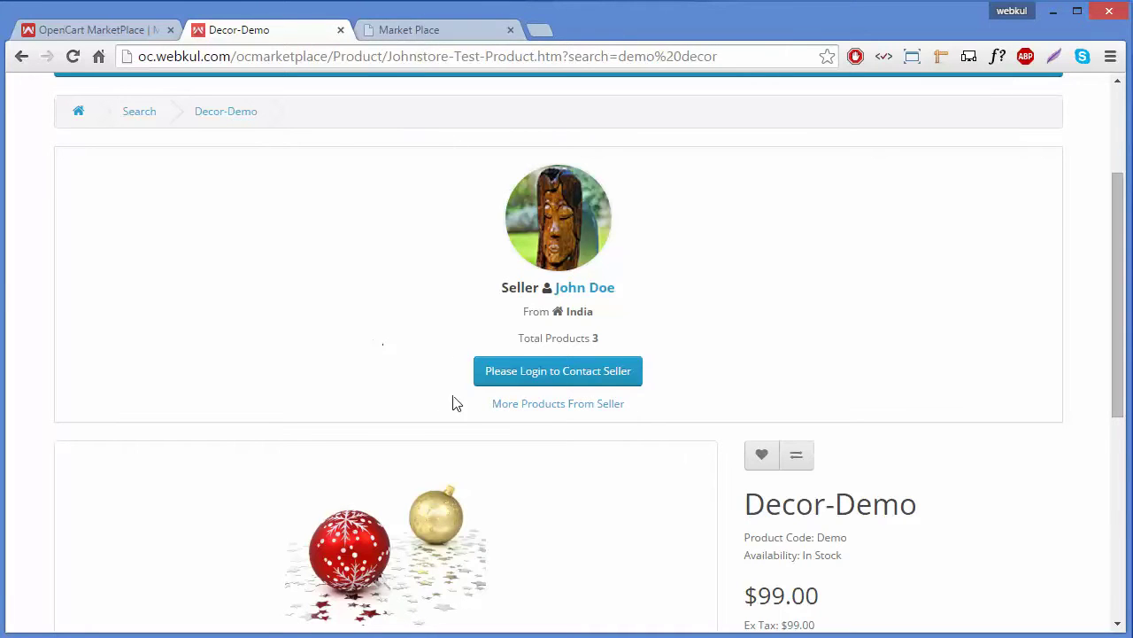
Set Customer can contact Sellers to Disabled in the module, save it, and reload the Decor-Demo product page to check the seller section
{"action": "left_click", "coordinate": [408, 36]}
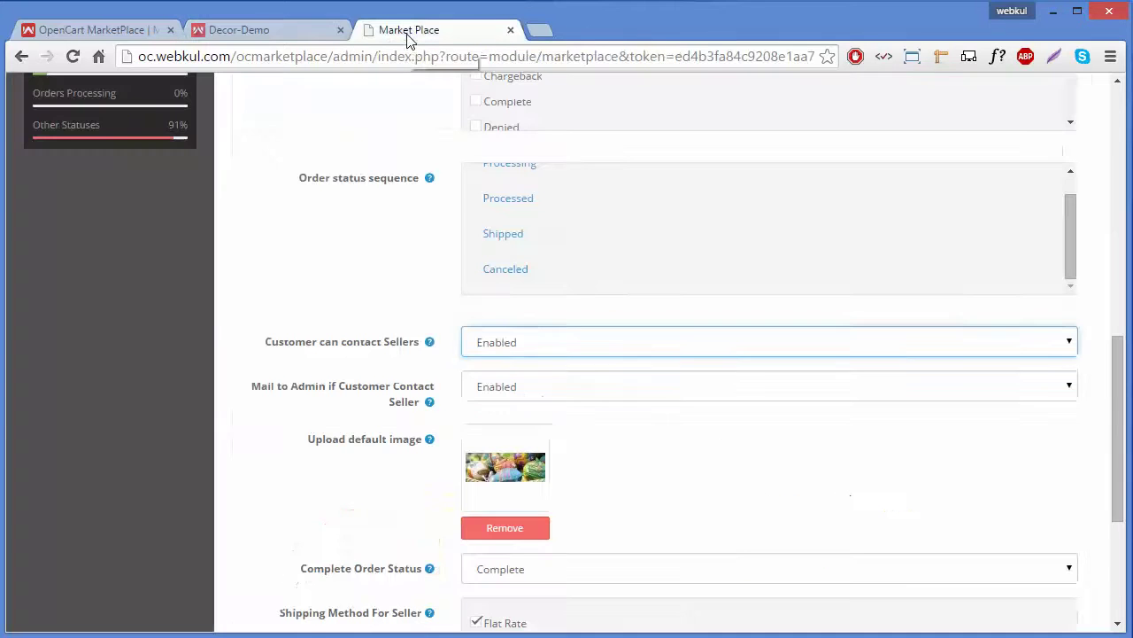
{"action": "left_click", "coordinate": [555, 342]}
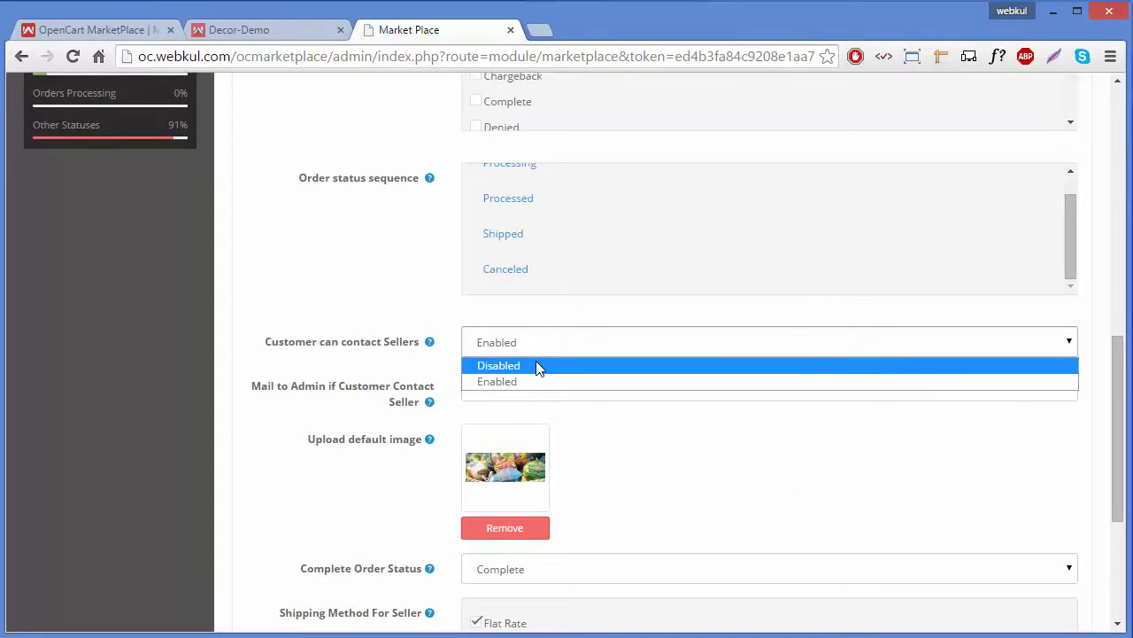
{"action": "left_click", "coordinate": [537, 367]}
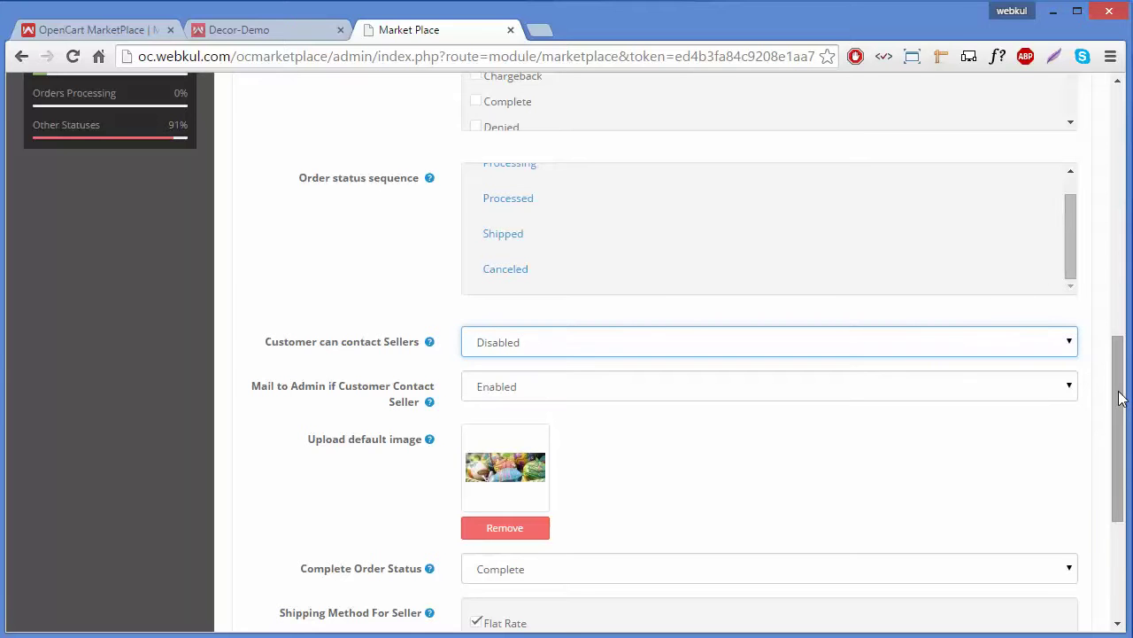
{"action": "left_click_drag", "start_coordinate": [1120, 398], "coordinate": [1112, 146]}
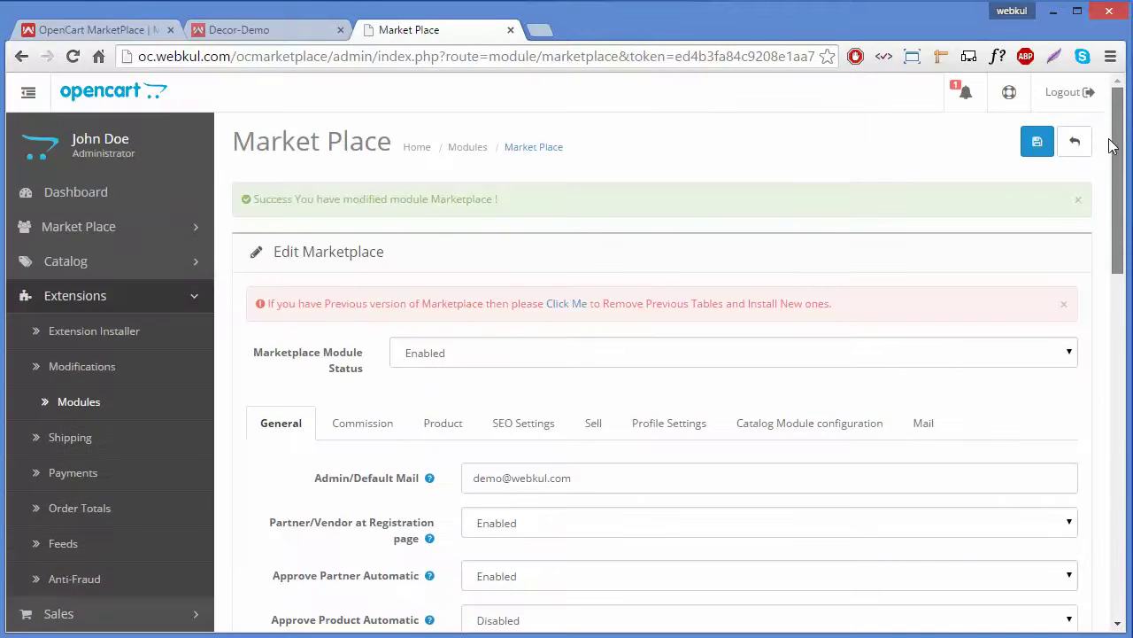
{"action": "left_click", "coordinate": [1036, 142]}
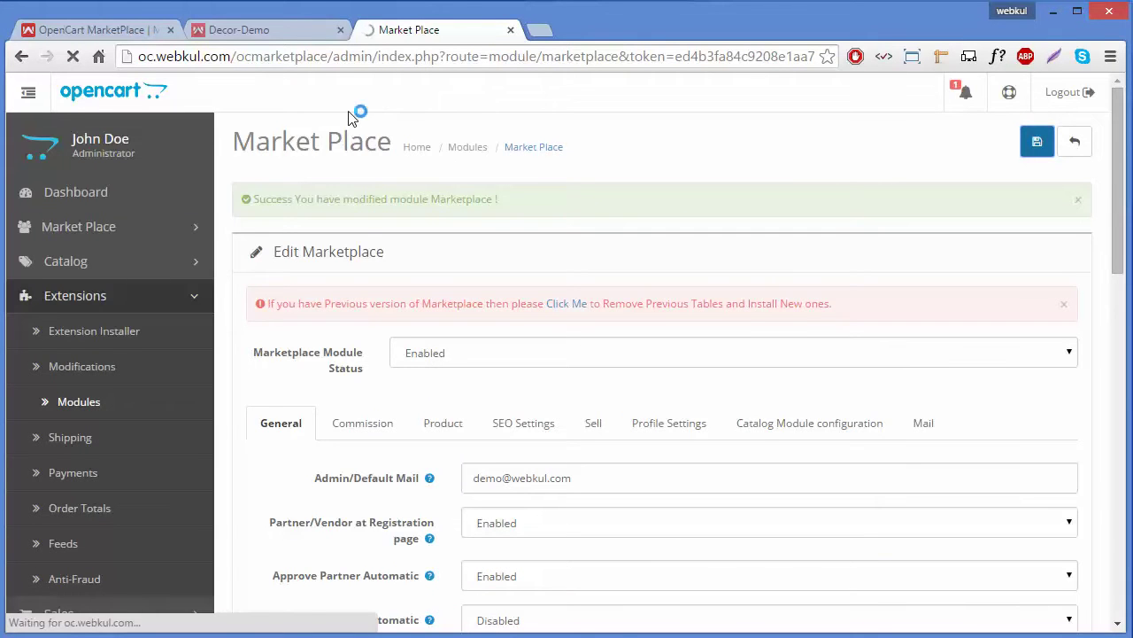
{"action": "left_click", "coordinate": [275, 31]}
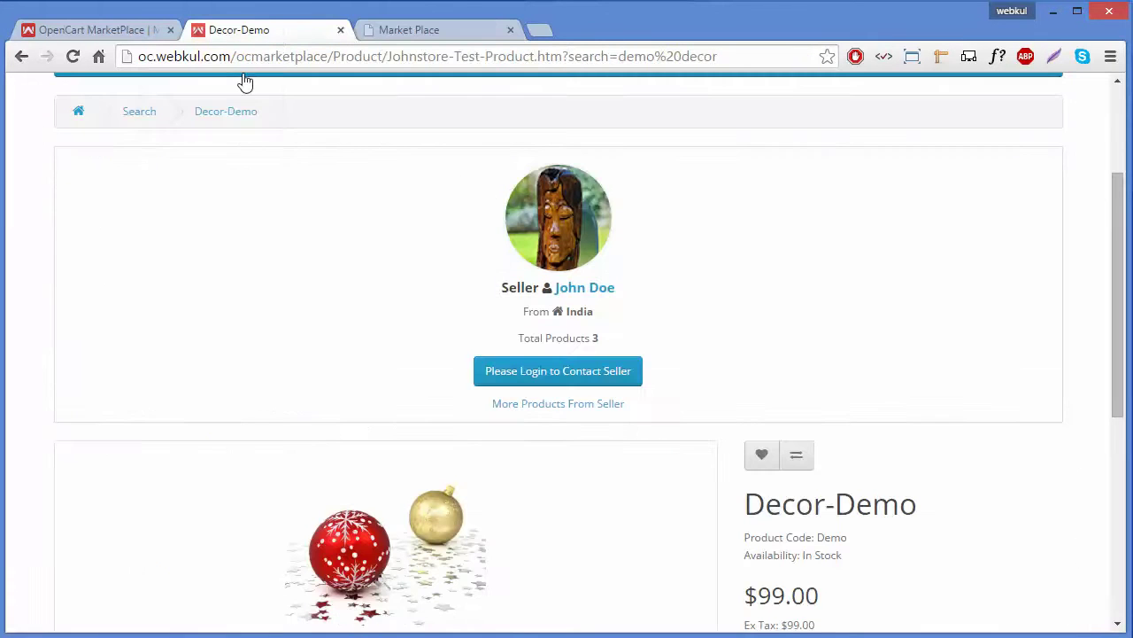
{"action": "left_click", "coordinate": [73, 58]}
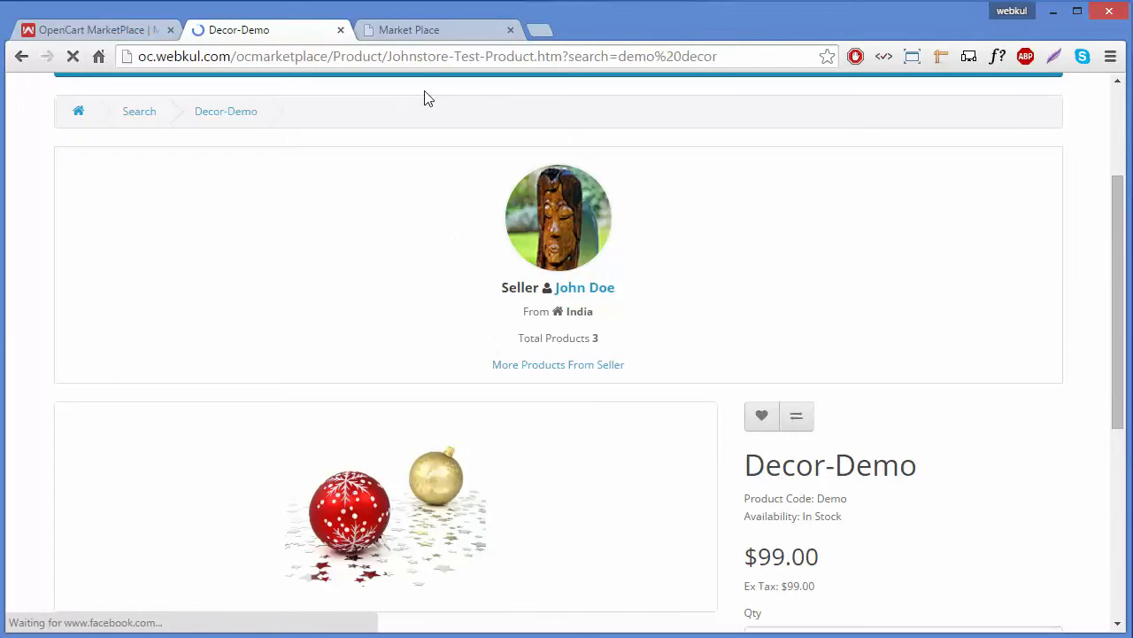
Return to the Marketplace module's General settings and set Customer can contact Sellers to Enabled
{"action": "left_click", "coordinate": [425, 30]}
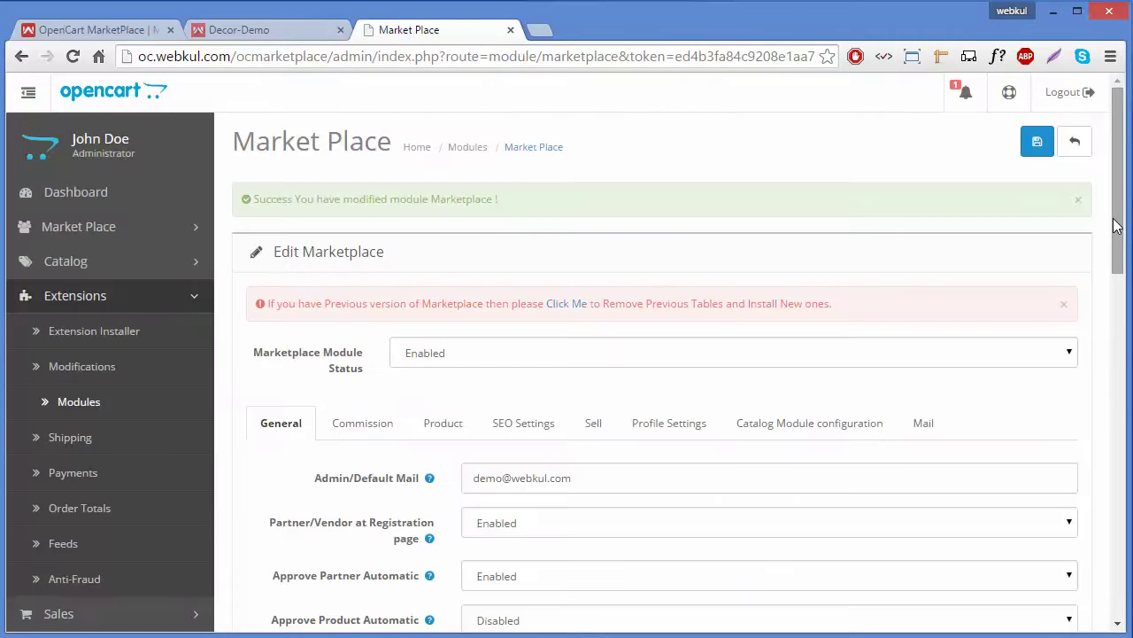
{"action": "left_click_drag", "start_coordinate": [1117, 223], "coordinate": [1118, 455]}
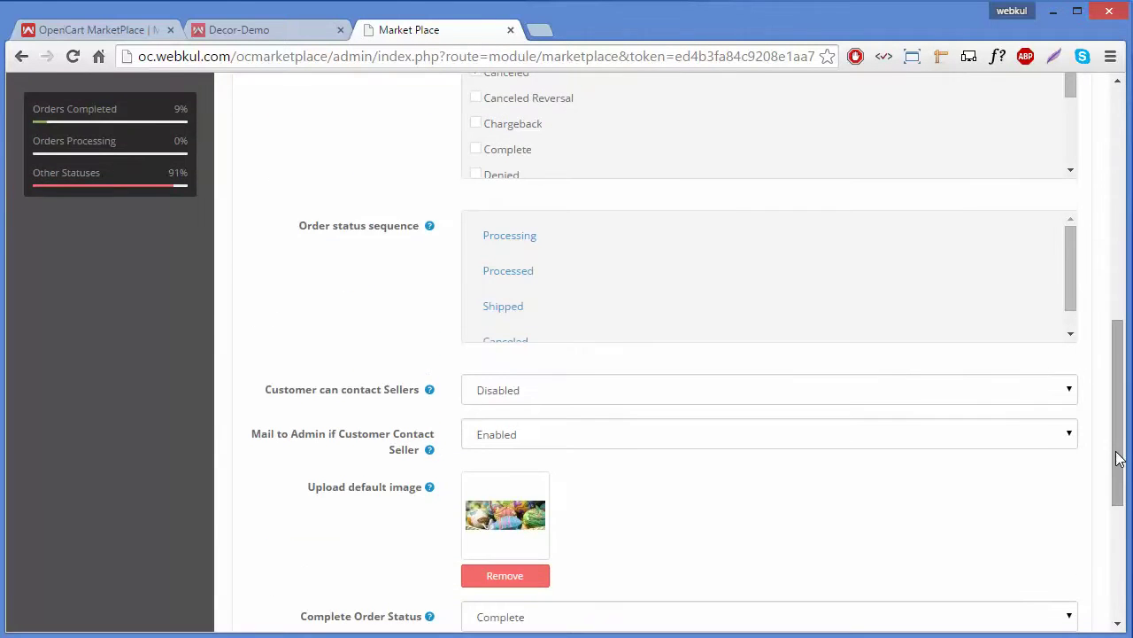
{"action": "left_click", "coordinate": [974, 395]}
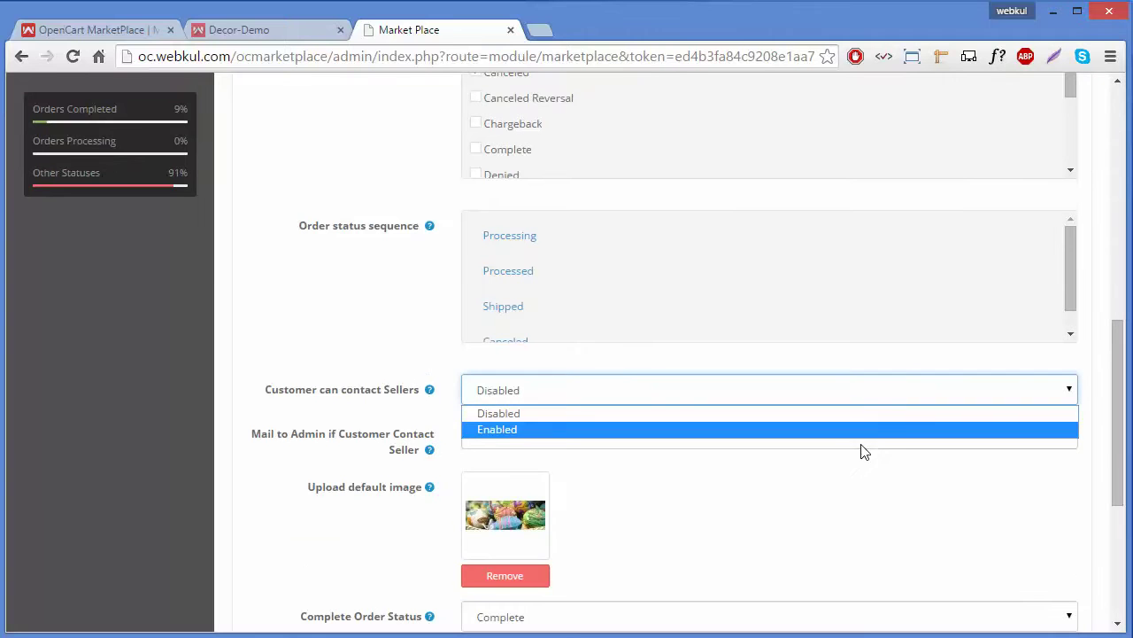
{"action": "left_click", "coordinate": [867, 431]}
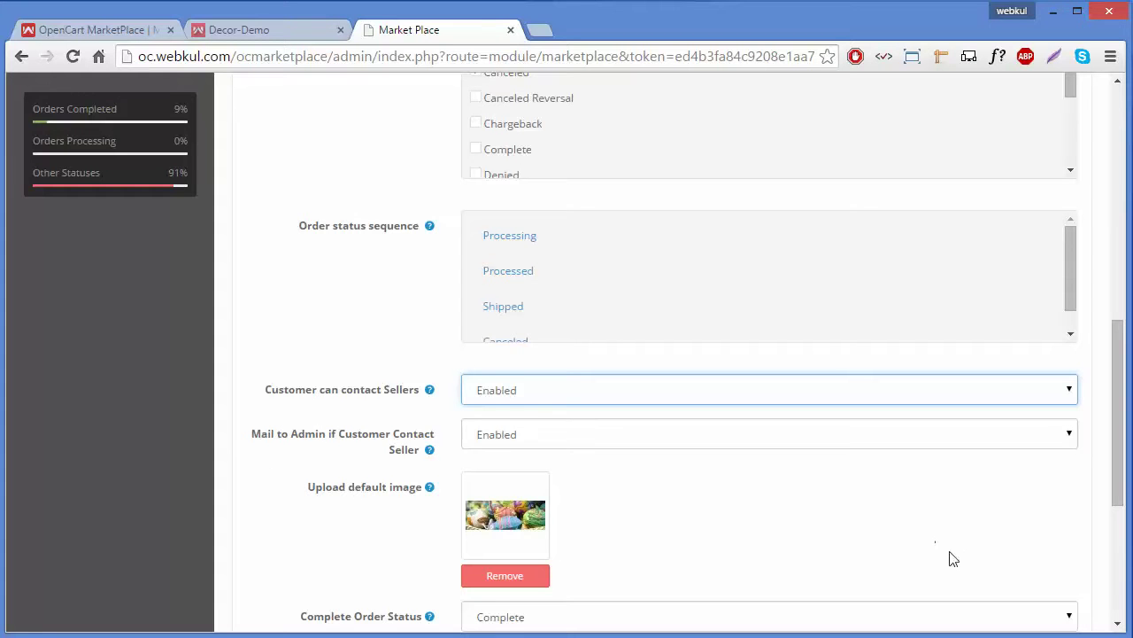
Switch Mail to Admin if Customer Contact Seller to Disabled, read its help text, and set it back to Enabled
{"action": "left_click", "coordinate": [614, 438]}
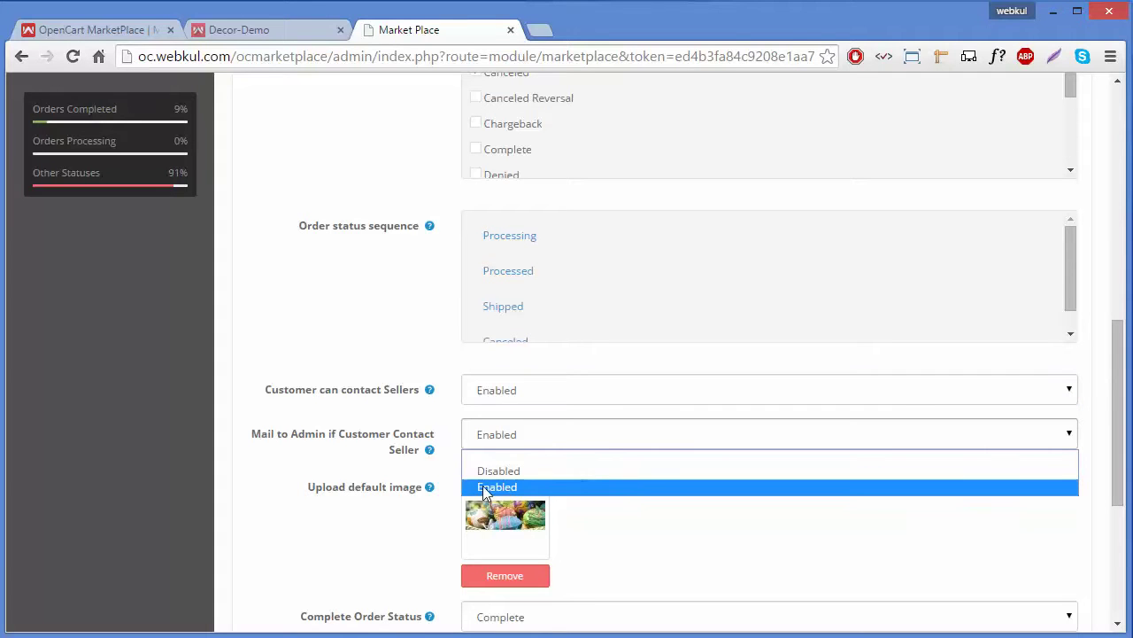
{"action": "left_click", "coordinate": [434, 479]}
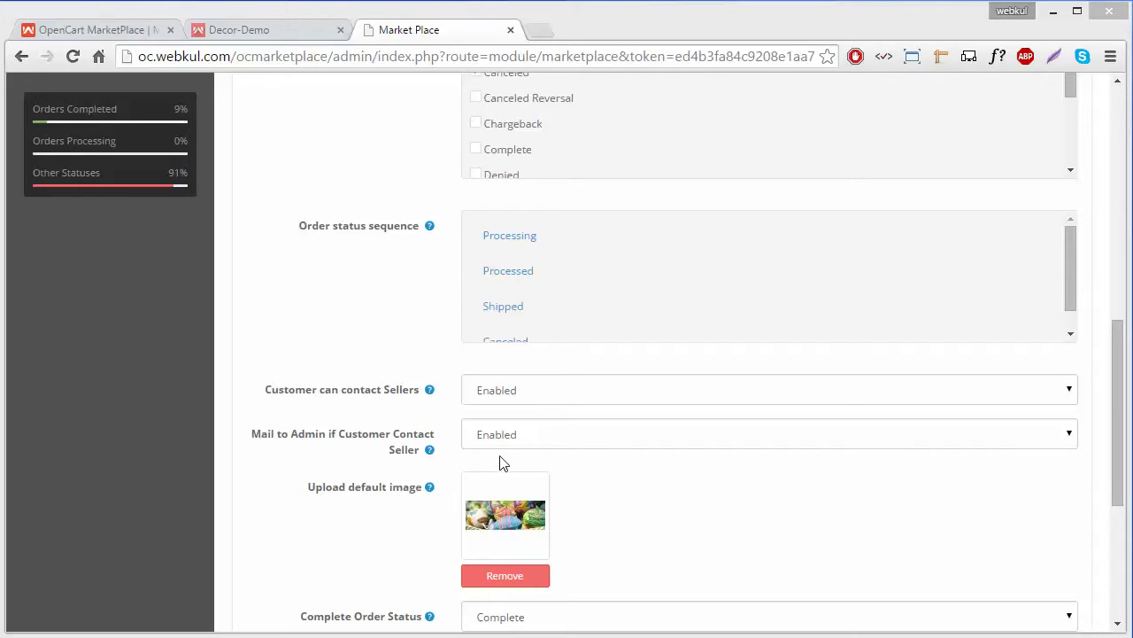
{"action": "left_click", "coordinate": [544, 433]}
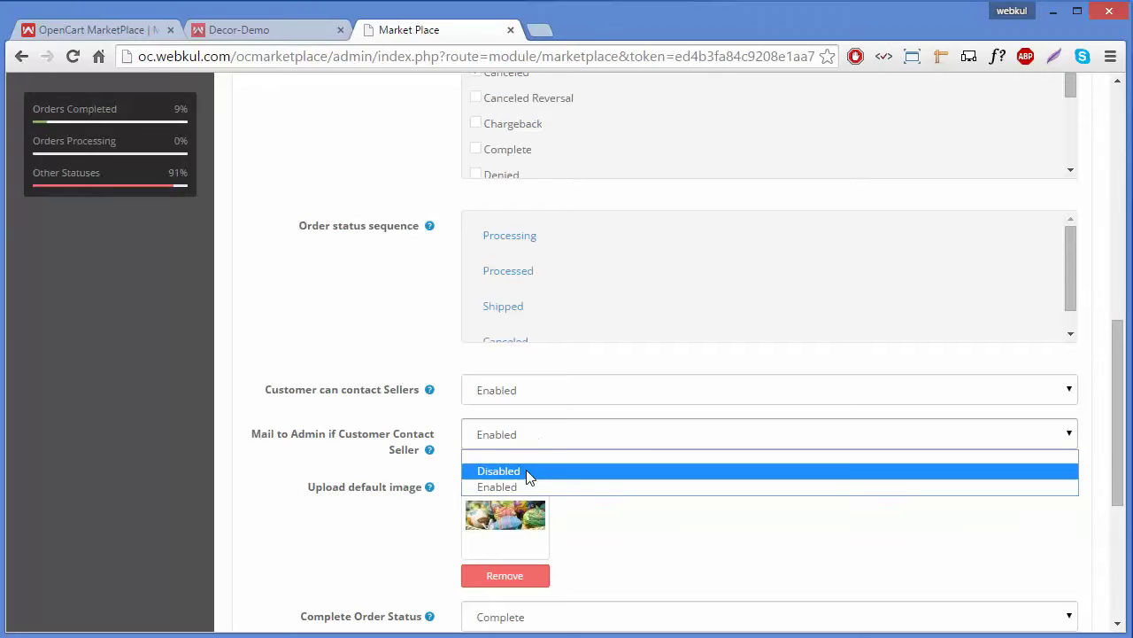
{"action": "left_click", "coordinate": [529, 472]}
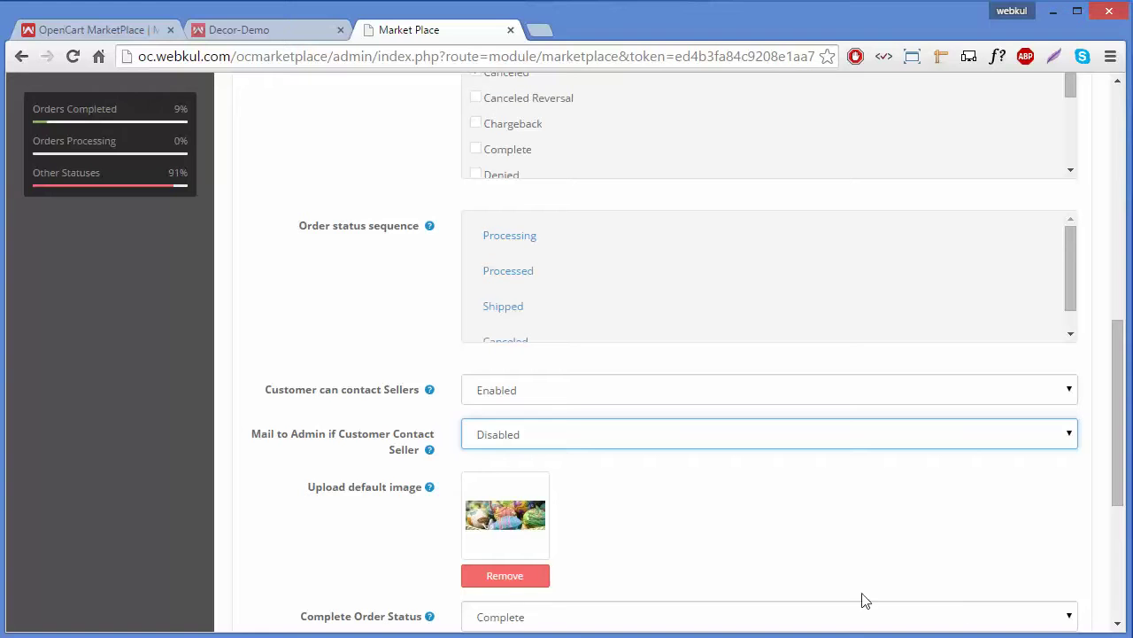
{"action": "left_click", "coordinate": [915, 587]}
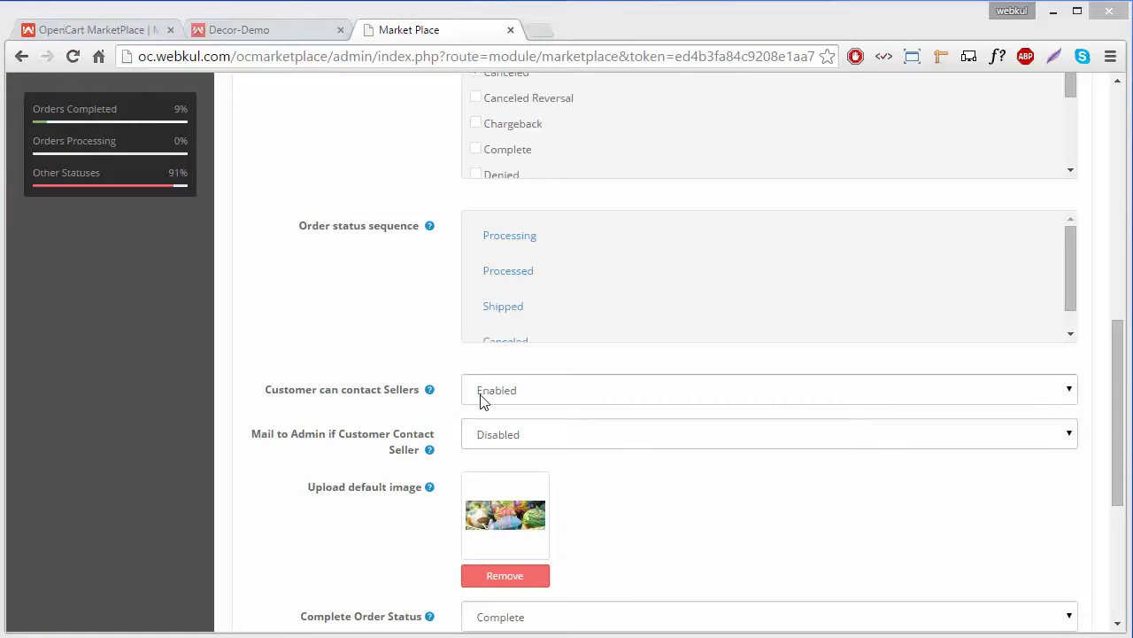
{"action": "mouse_move", "coordinate": [429, 392]}
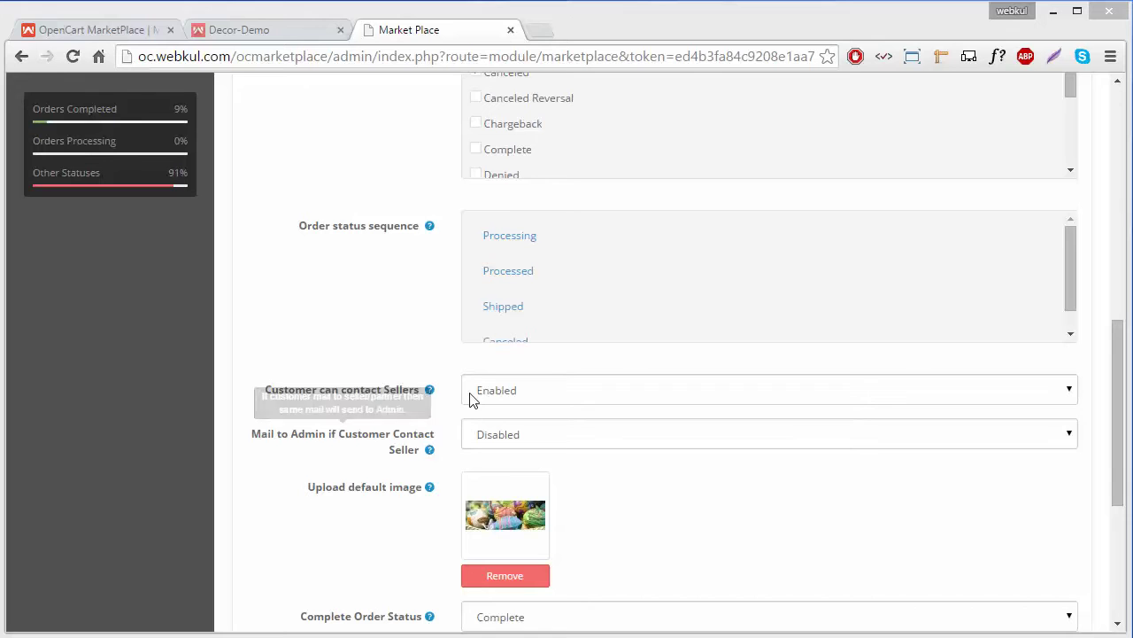
{"action": "left_click", "coordinate": [487, 444]}
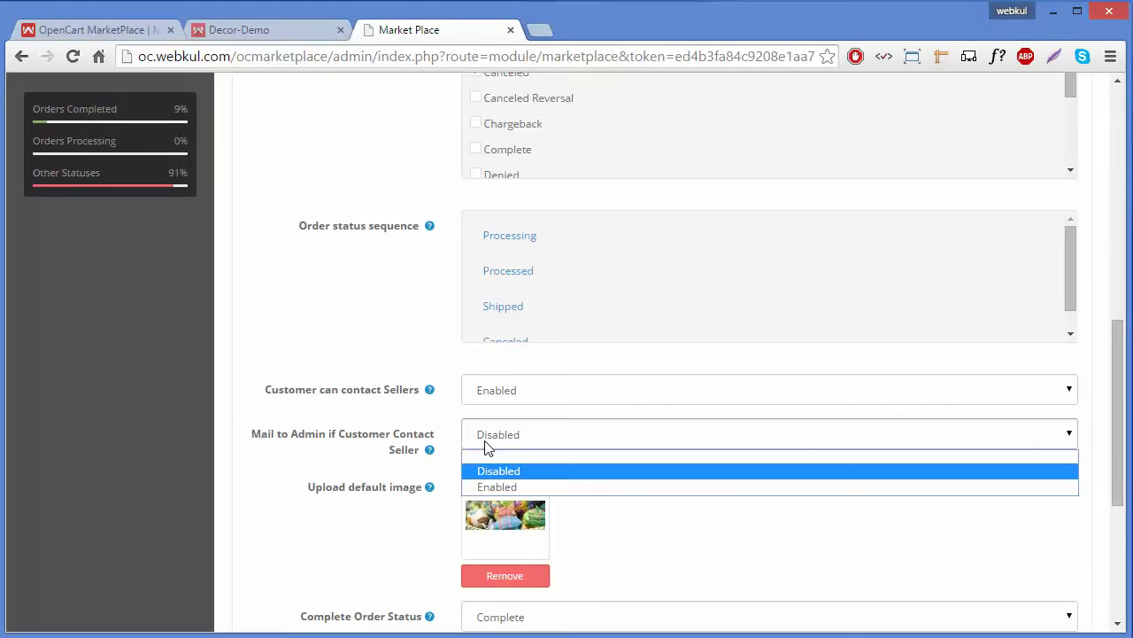
{"action": "left_click", "coordinate": [487, 488]}
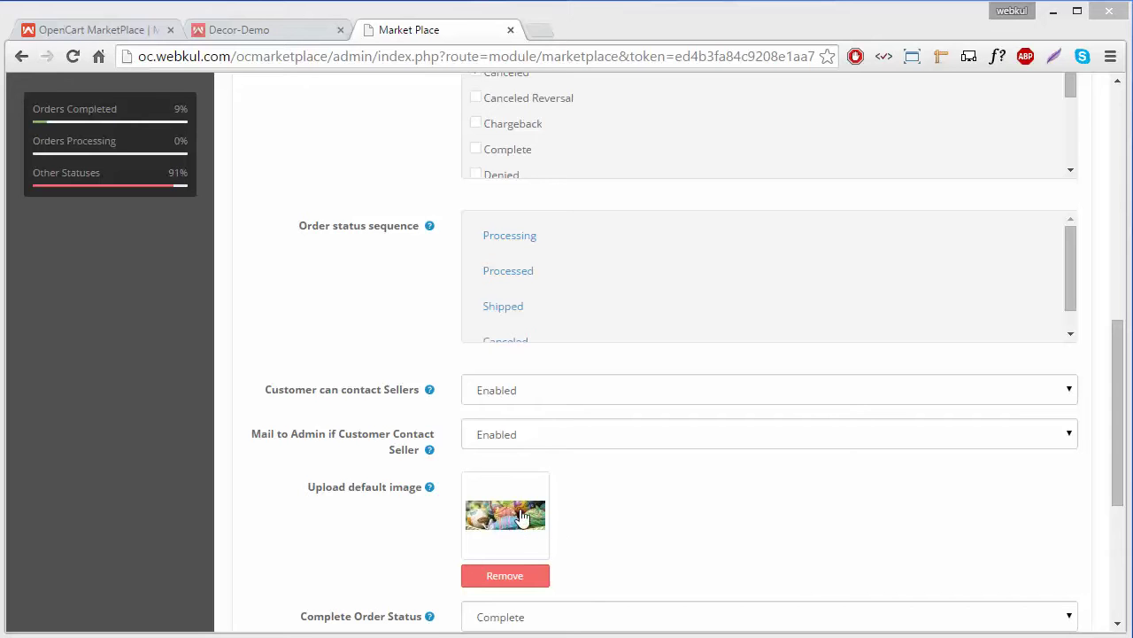
Remove the current default image and upload the JPEG file named image from the Desktop in its place
{"action": "left_click", "coordinate": [509, 577]}
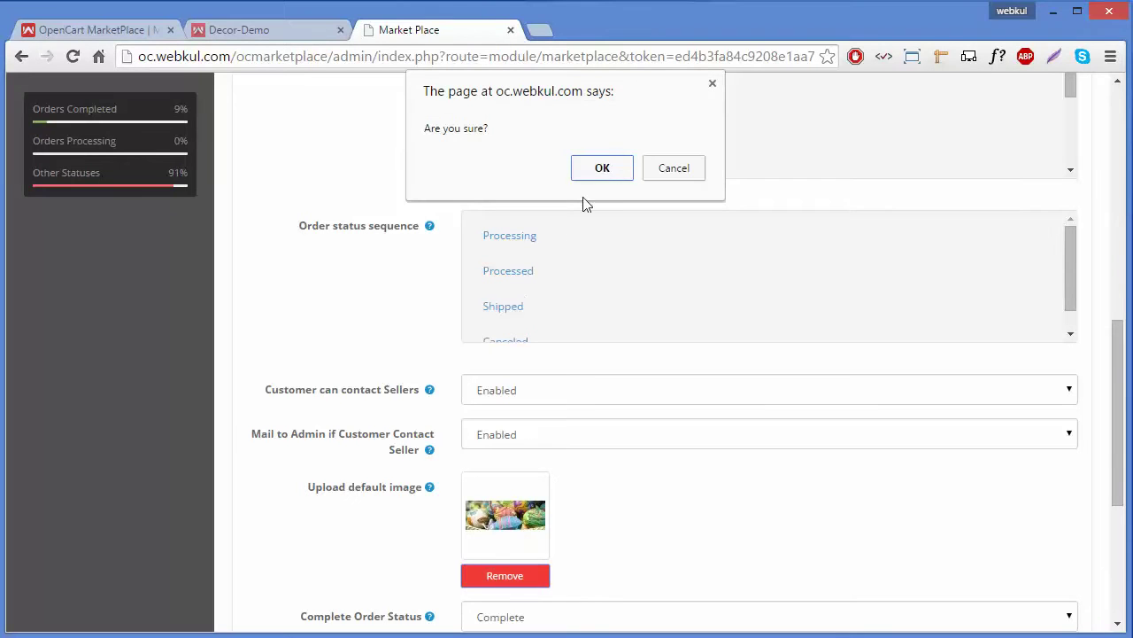
{"action": "left_click", "coordinate": [600, 169]}
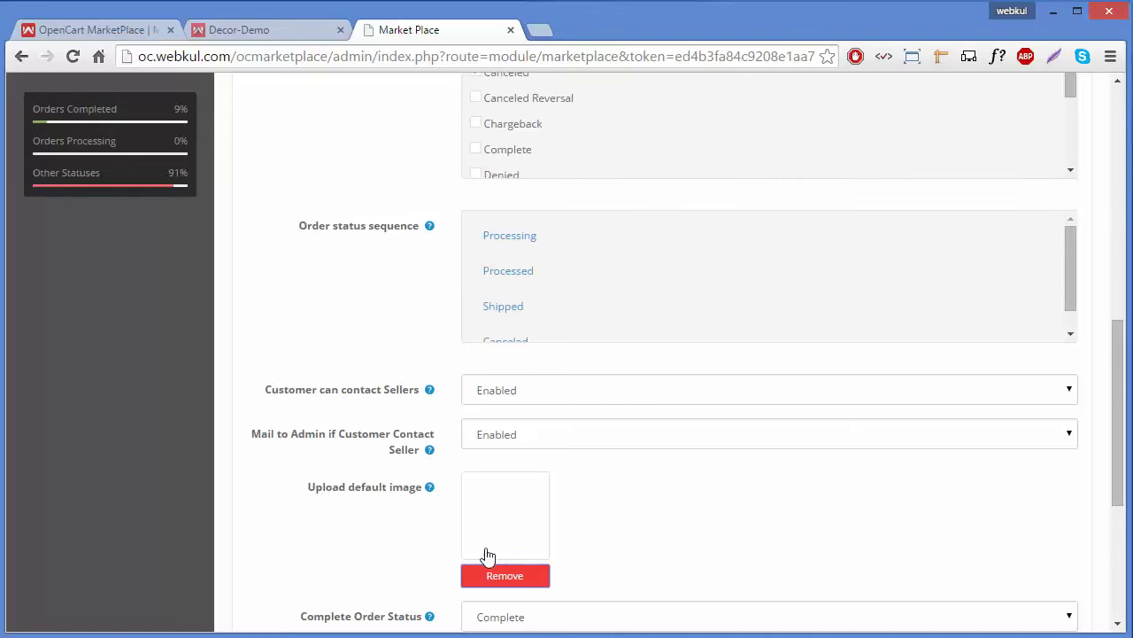
{"action": "left_click", "coordinate": [497, 516]}
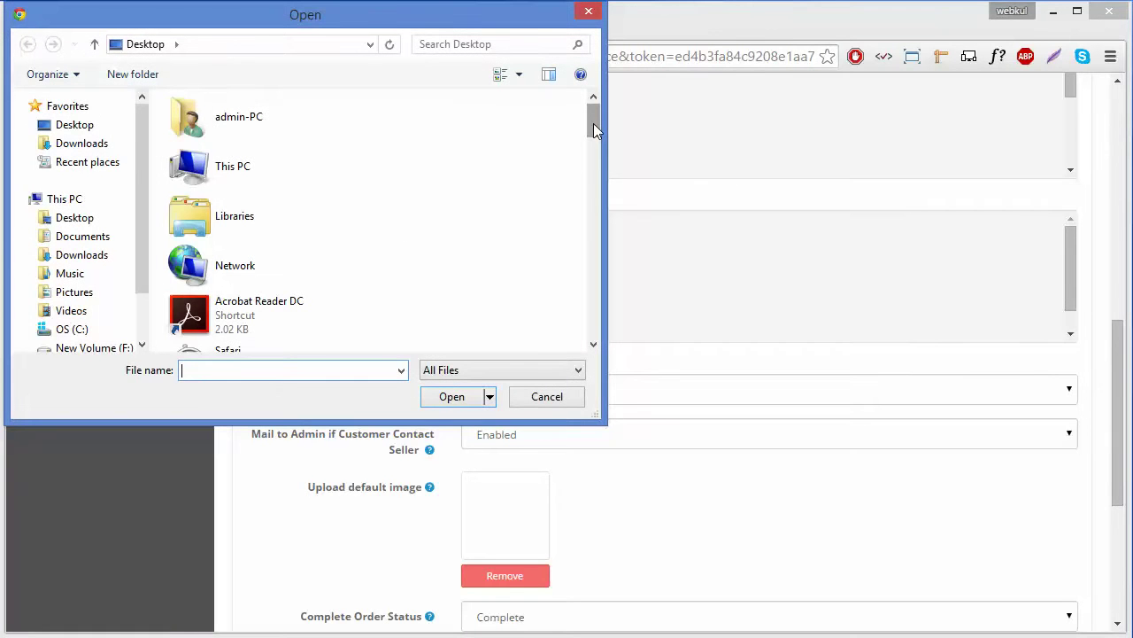
{"action": "scroll", "coordinate": [593, 133], "scroll_direction": "down", "scroll_amount": 3}
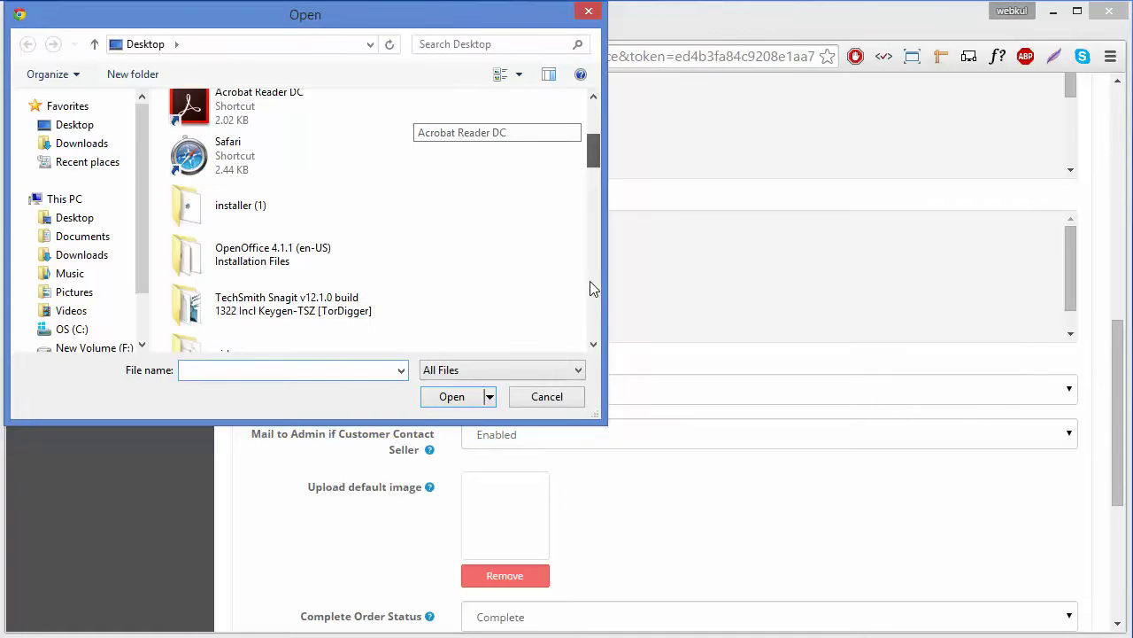
{"action": "left_click", "coordinate": [593, 339]}
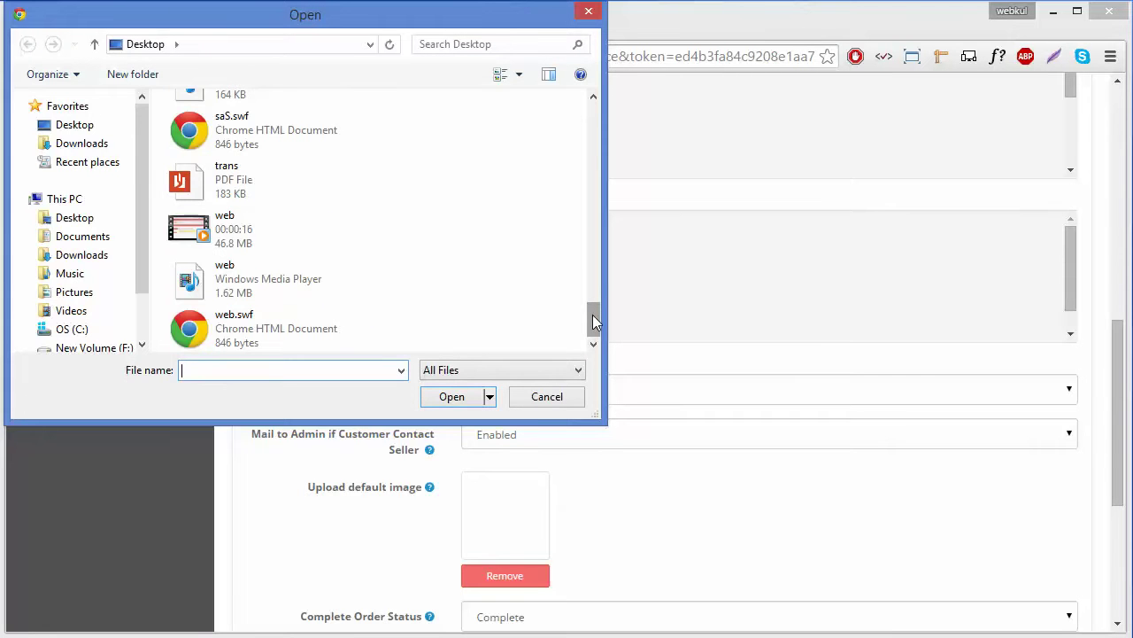
{"action": "left_click_drag", "start_coordinate": [593, 320], "coordinate": [593, 251]}
{"action": "left_click", "coordinate": [236, 273]}
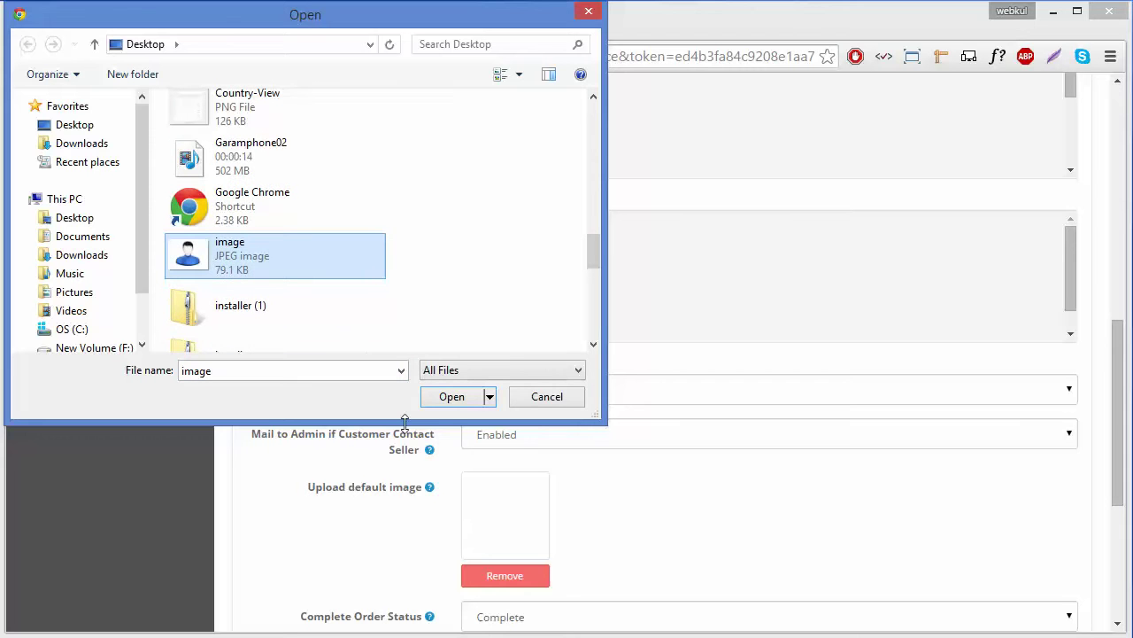
{"action": "left_click", "coordinate": [450, 399]}
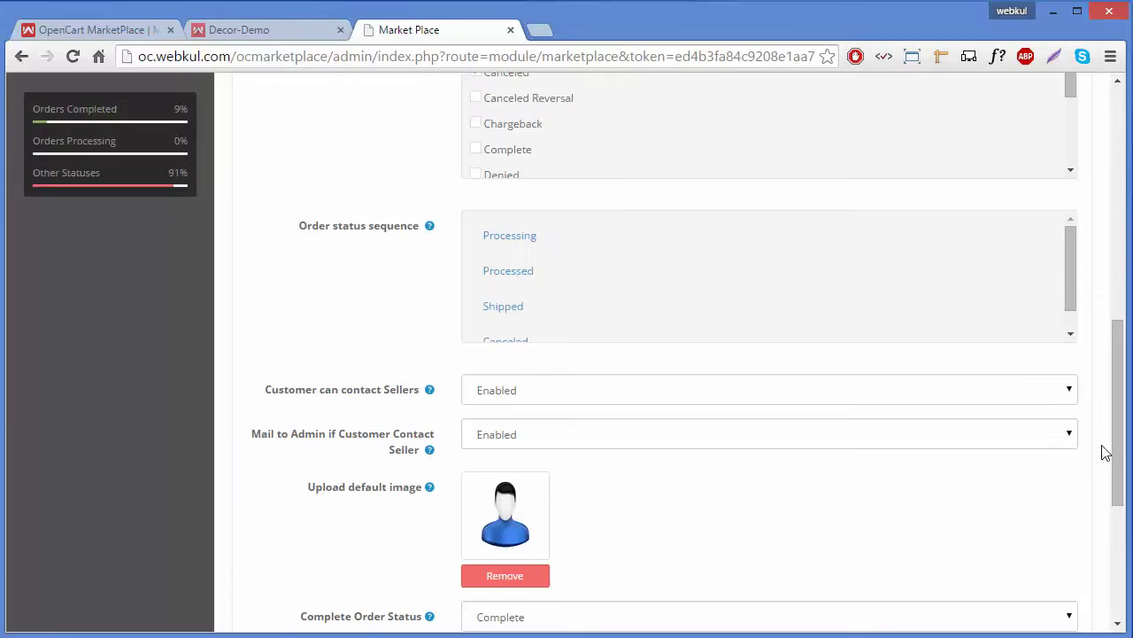
Try Expired and Pending as the Complete Order Status and set it back to Complete
{"action": "left_click_drag", "start_coordinate": [1118, 453], "coordinate": [1121, 475]}
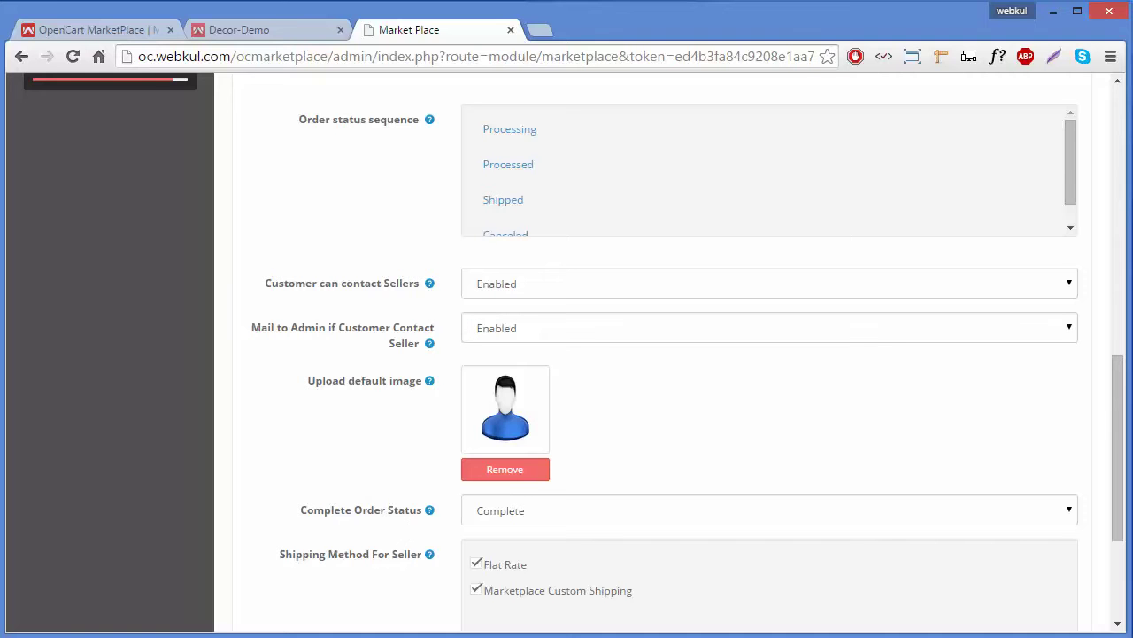
{"action": "left_click", "coordinate": [585, 516]}
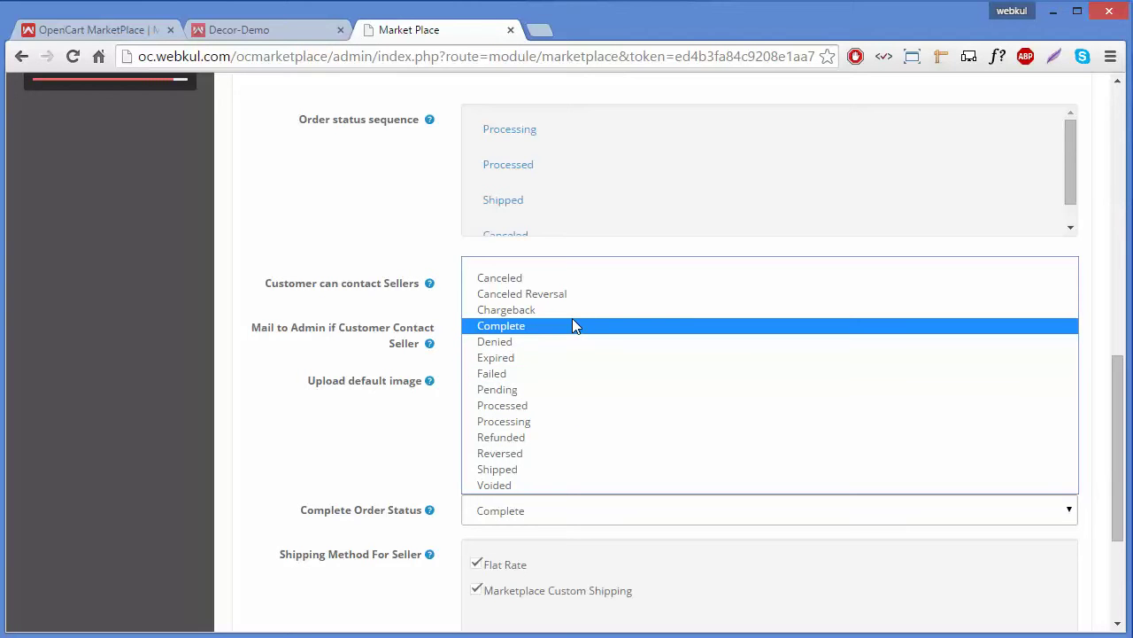
{"action": "left_click", "coordinate": [572, 371]}
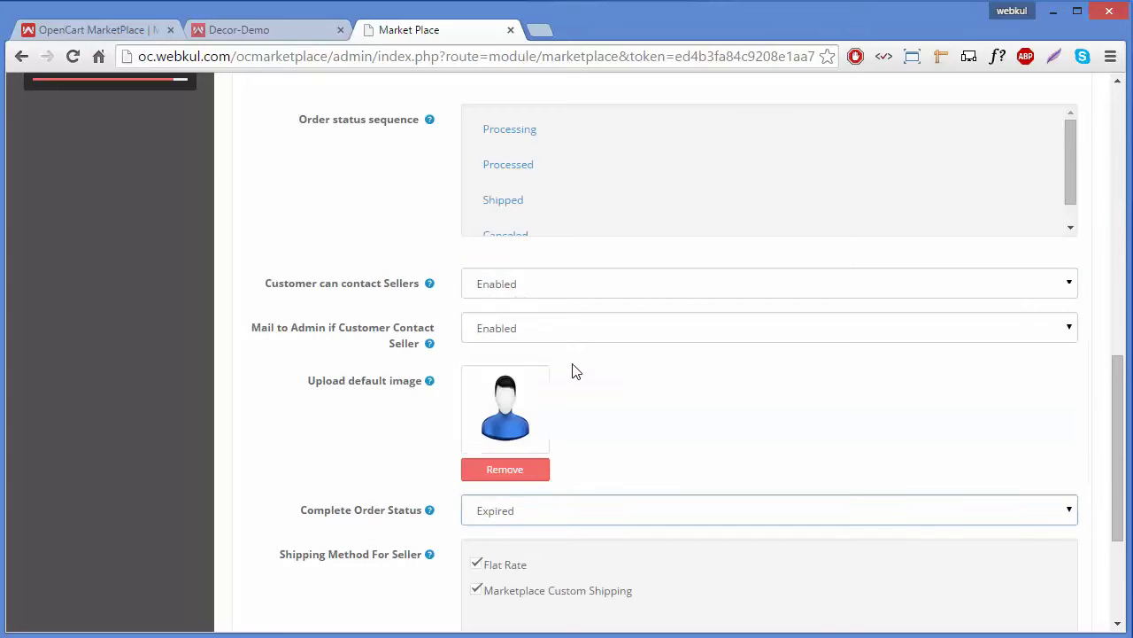
{"action": "left_click", "coordinate": [529, 508]}
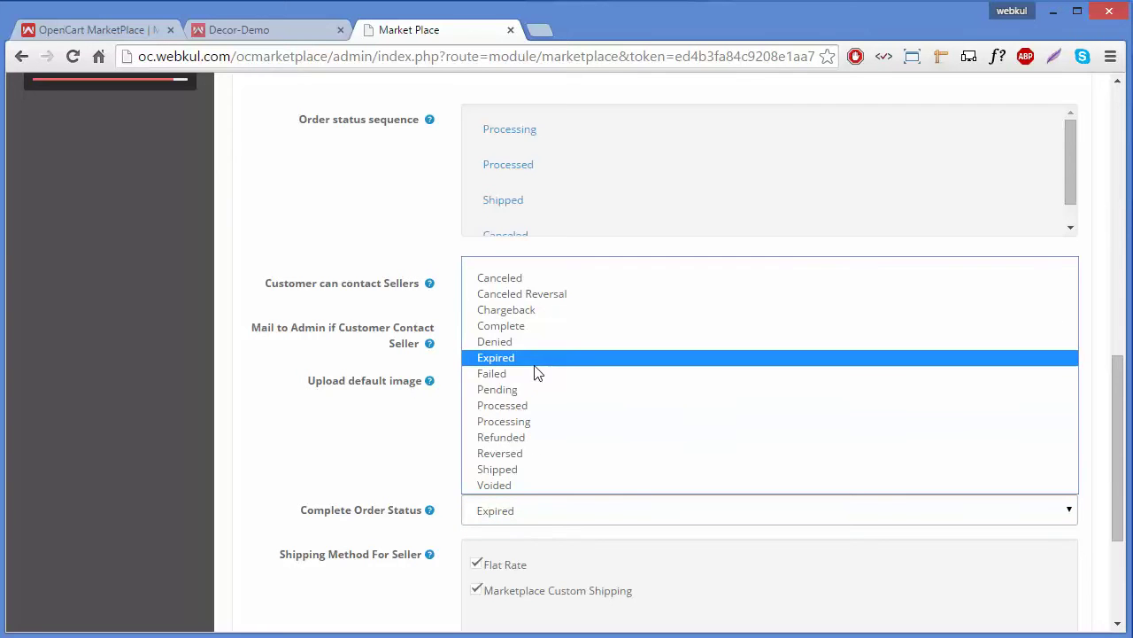
{"action": "left_click", "coordinate": [531, 388]}
{"action": "left_click", "coordinate": [498, 519]}
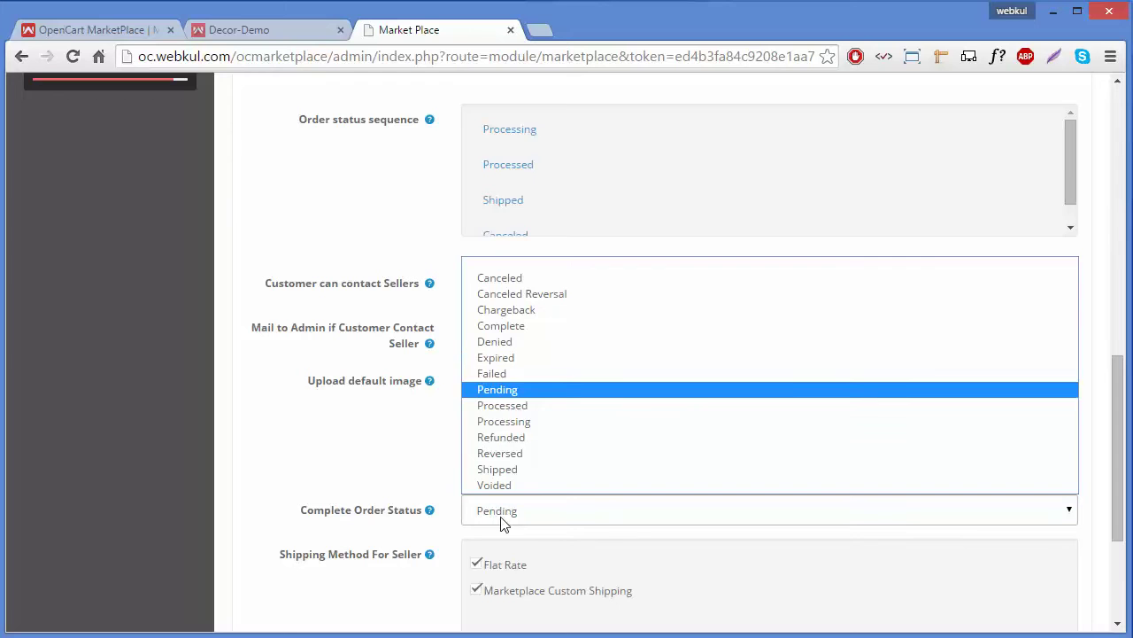
{"action": "left_click", "coordinate": [533, 329]}
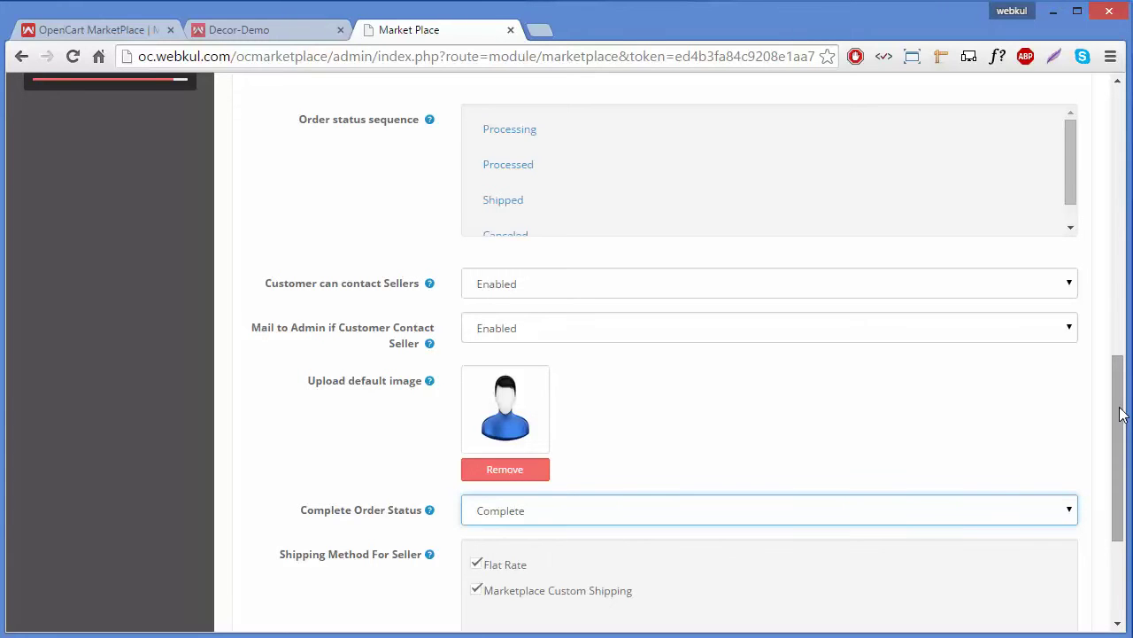
{"action": "left_click_drag", "start_coordinate": [1120, 413], "coordinate": [1120, 455]}
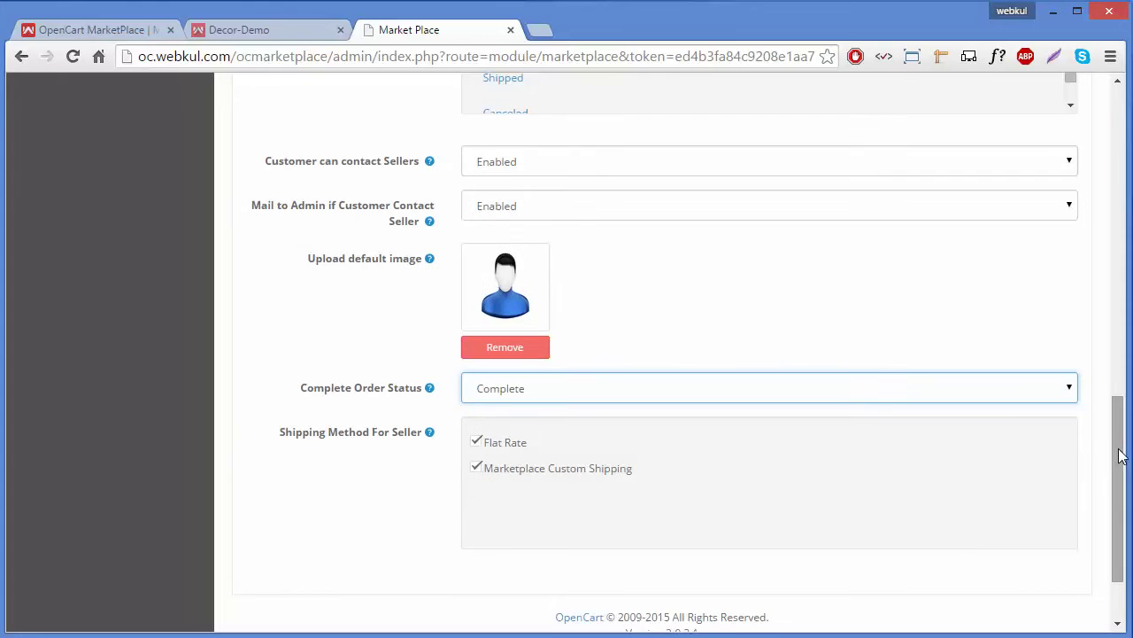
{"action": "left_click", "coordinate": [1009, 388]}
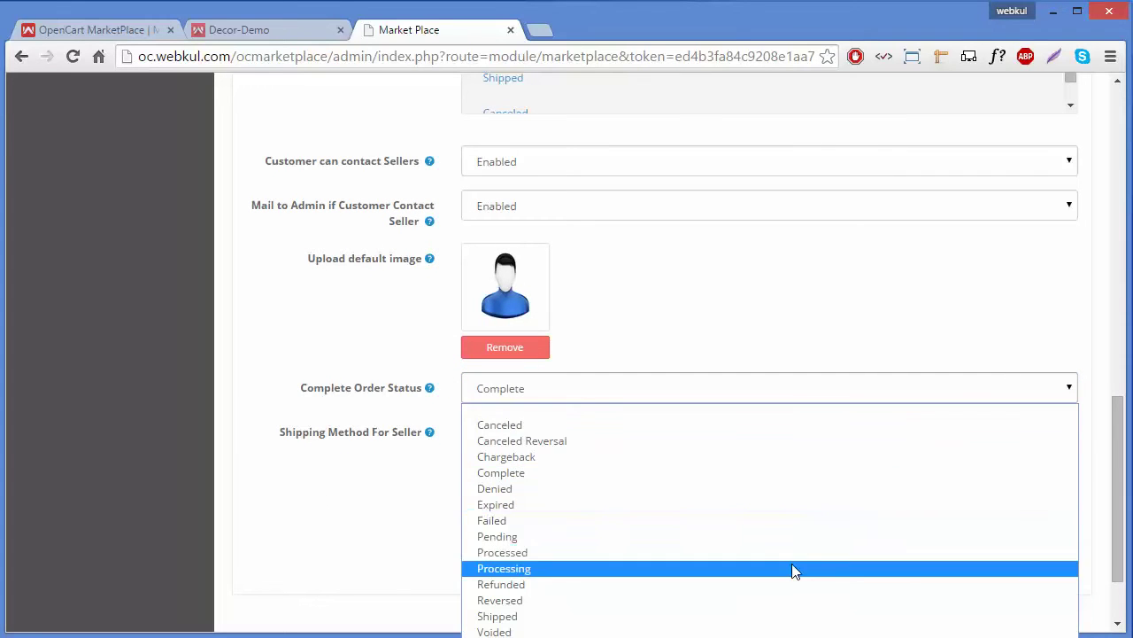
{"action": "left_click", "coordinate": [816, 472]}
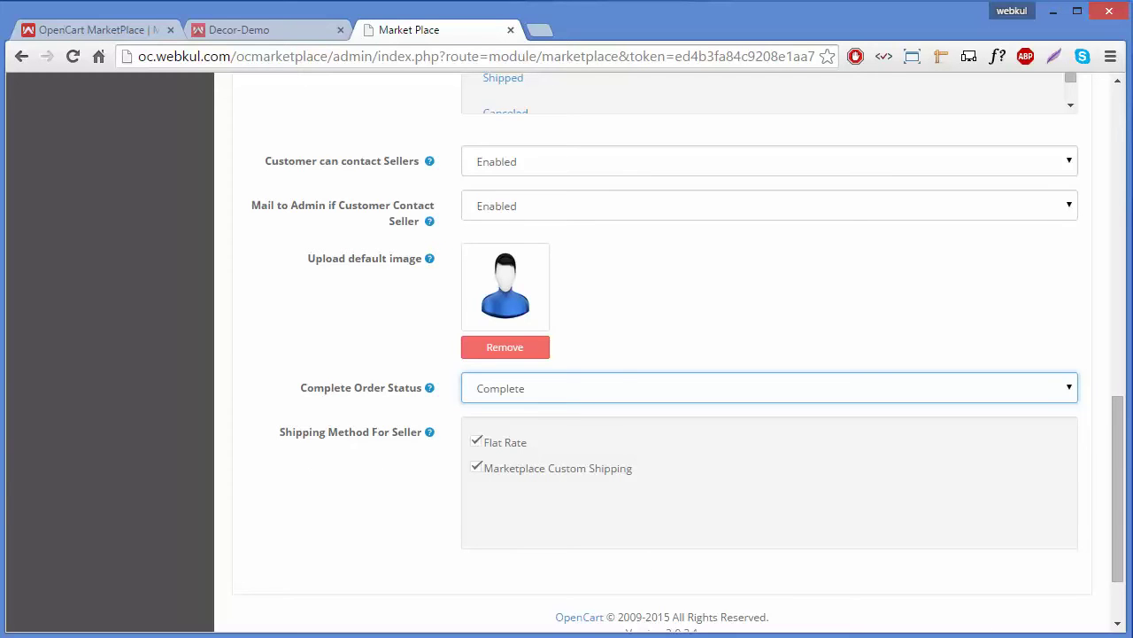
{"action": "left_click", "coordinate": [652, 606]}
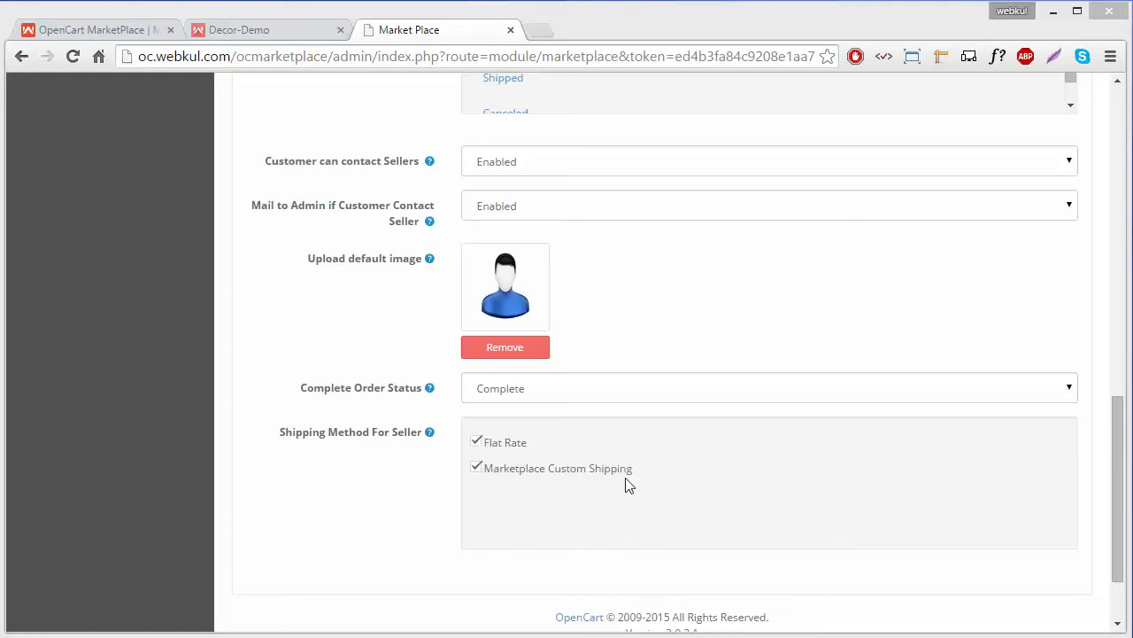
Deselect Flat Rate and Marketplace Custom Shipping under Shipping Method For Seller, and select both again
{"action": "left_click", "coordinate": [478, 443]}
{"action": "left_click", "coordinate": [477, 467]}
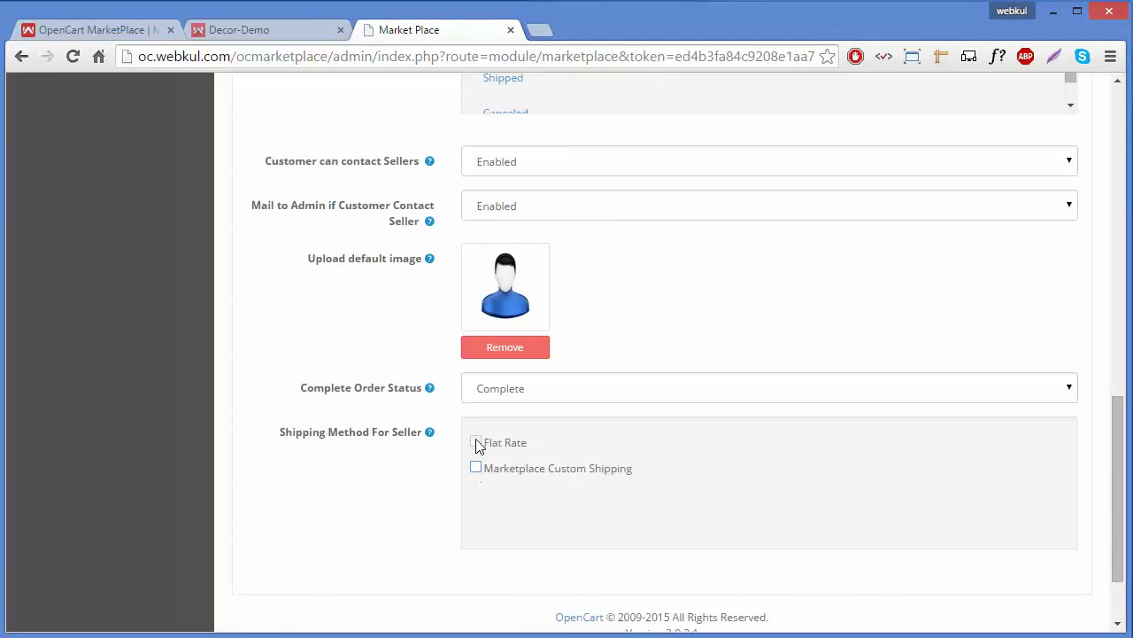
{"action": "left_click", "coordinate": [476, 441]}
{"action": "left_click", "coordinate": [476, 469]}
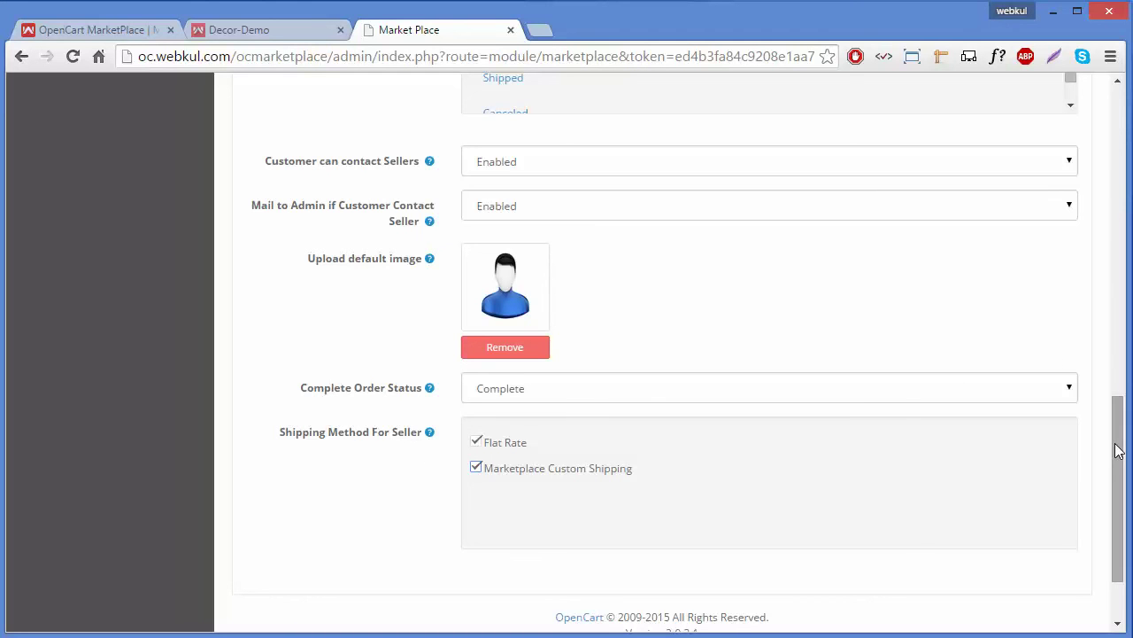
Save the Marketplace module settings
{"action": "left_click_drag", "start_coordinate": [1117, 450], "coordinate": [1094, 126]}
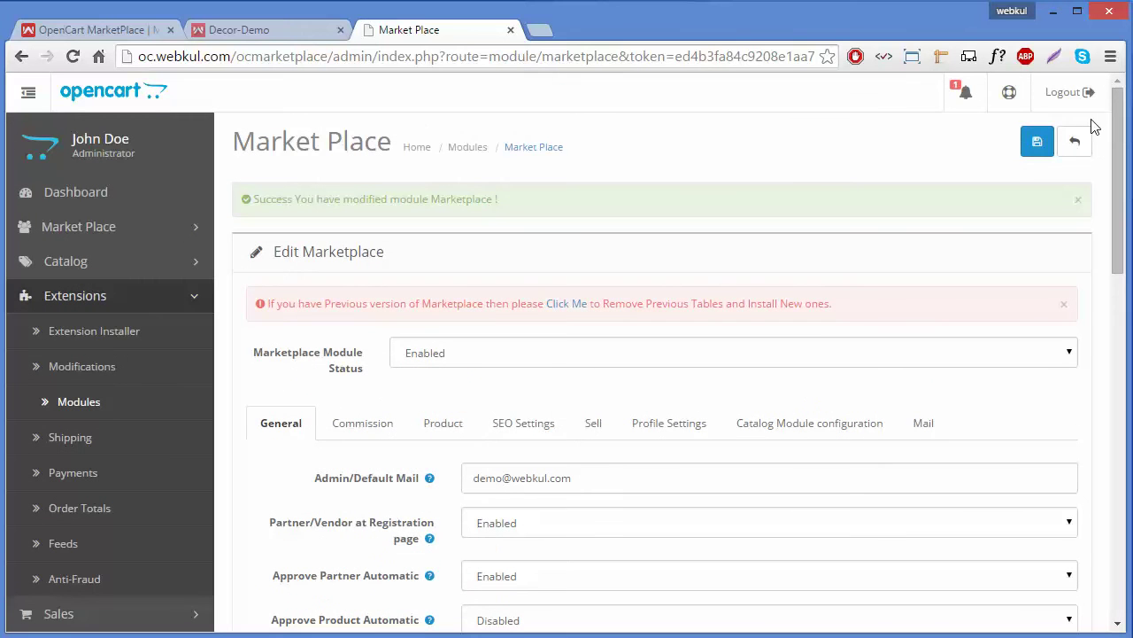
{"action": "left_click", "coordinate": [1035, 144]}
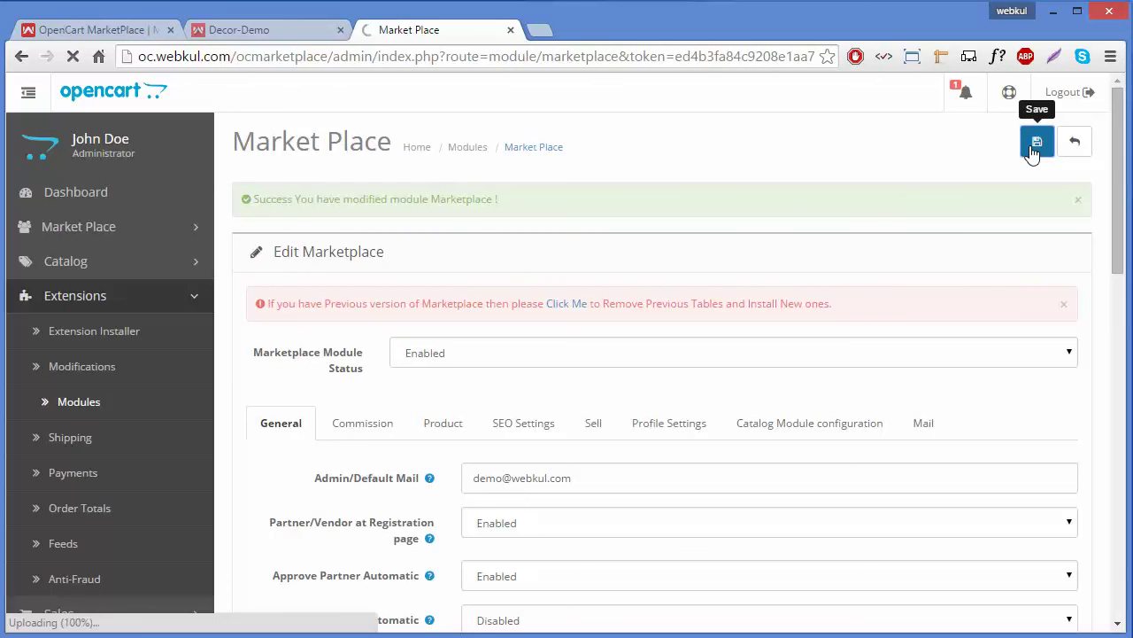